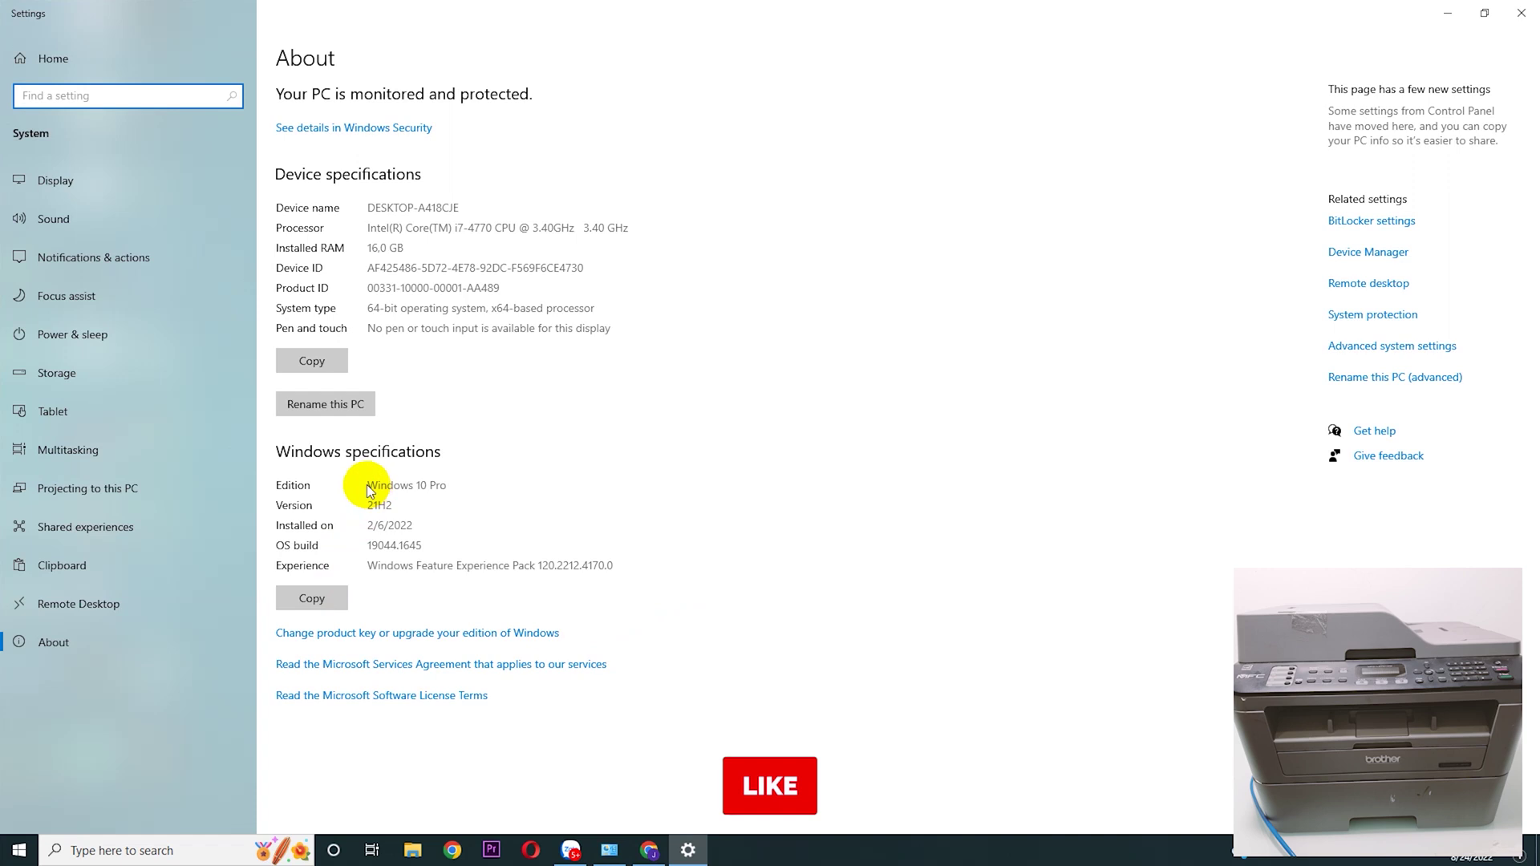
Step: Check the Windows edition and system type on the About page, and close Settings
{"action": "left_click_drag", "start_coordinate": [368, 485], "coordinate": [447, 486]}
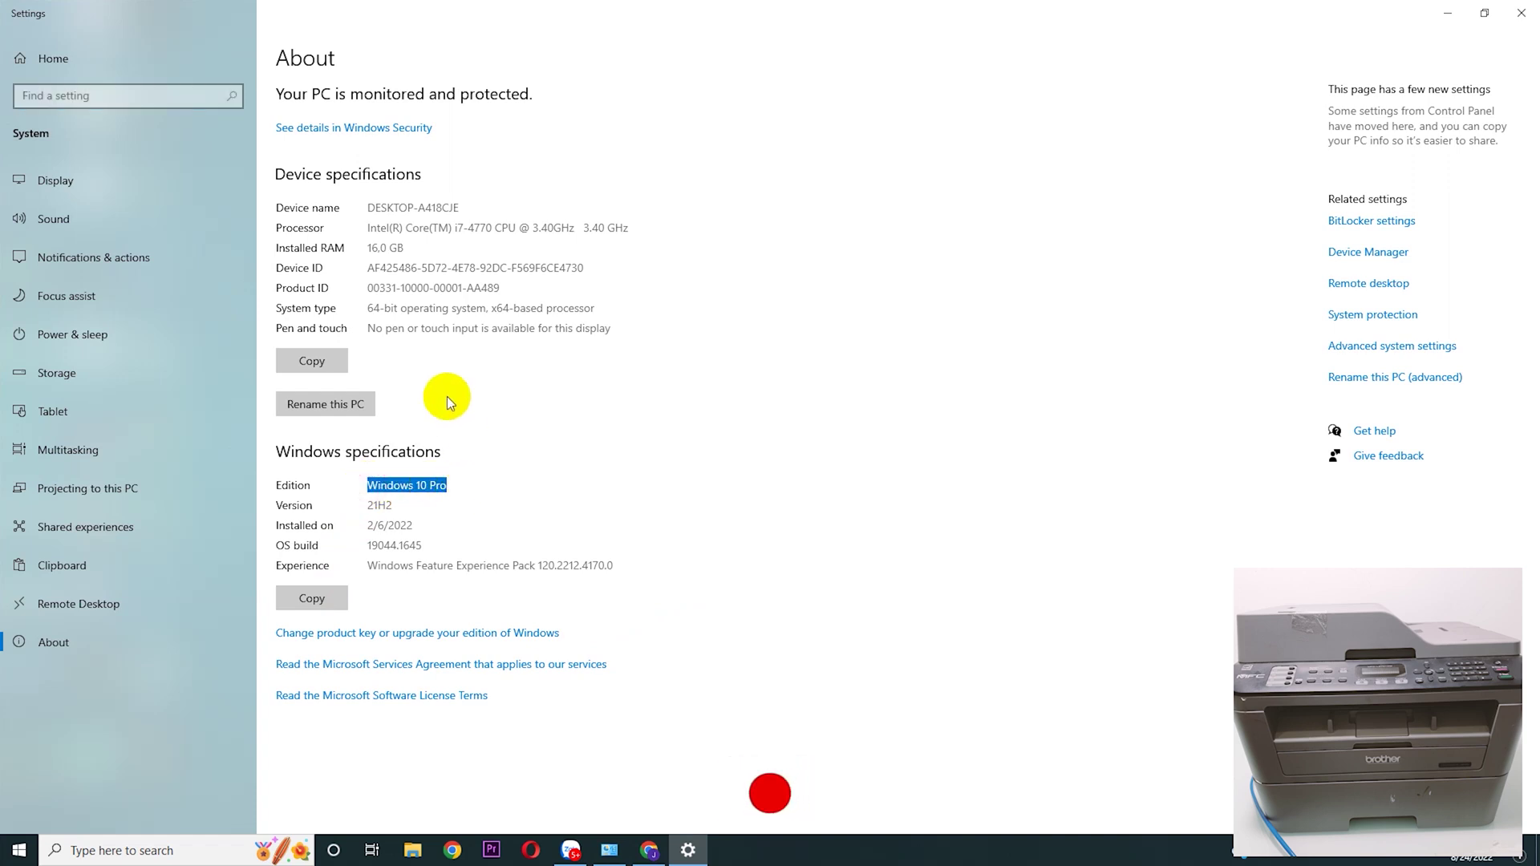
{"action": "left_click_drag", "start_coordinate": [365, 308], "coordinate": [682, 310]}
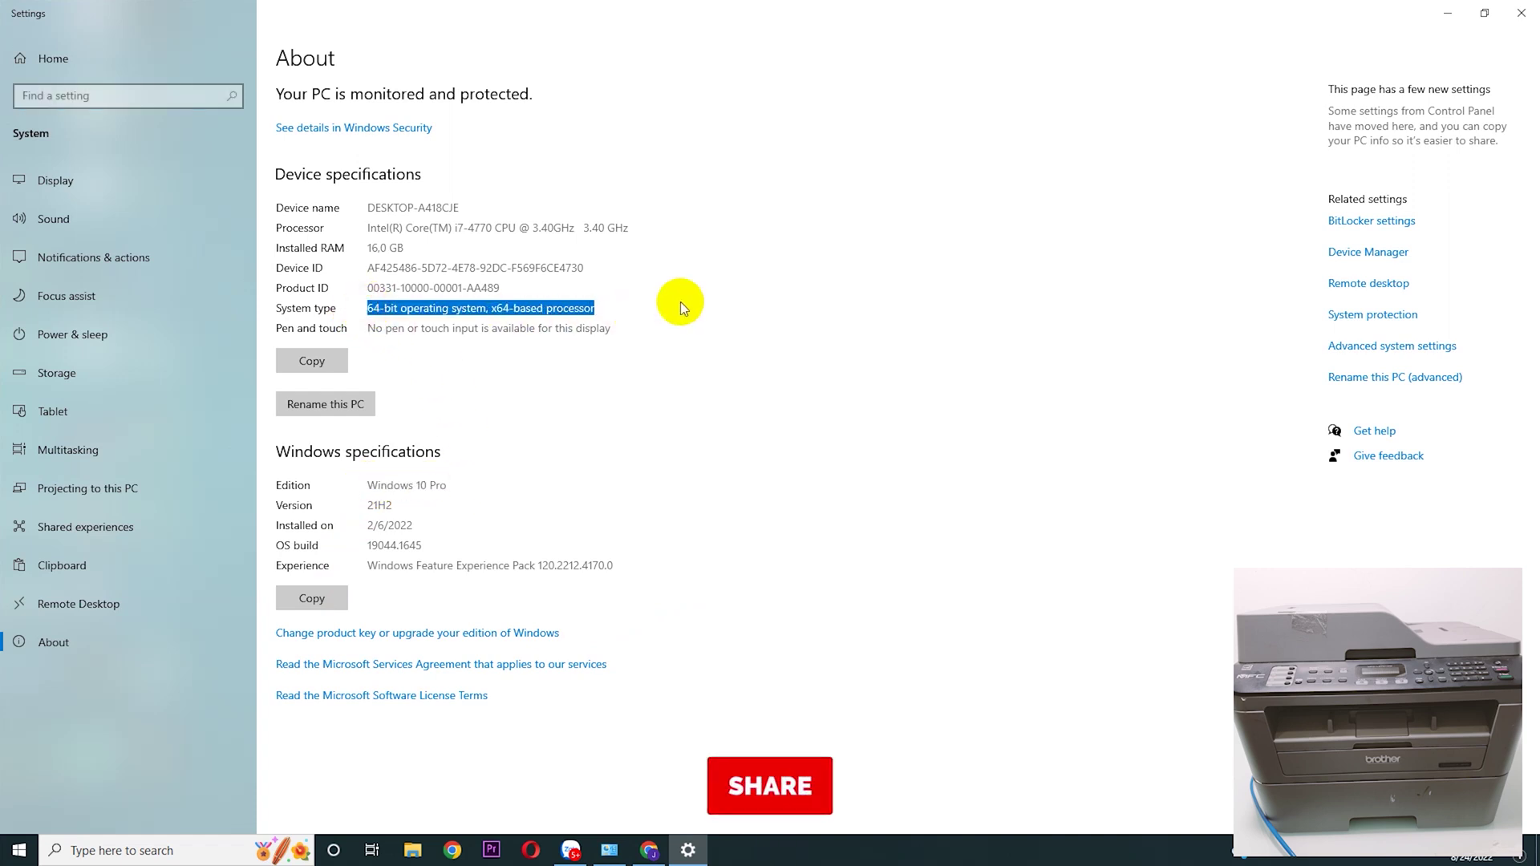
{"action": "left_click", "coordinate": [1532, 16]}
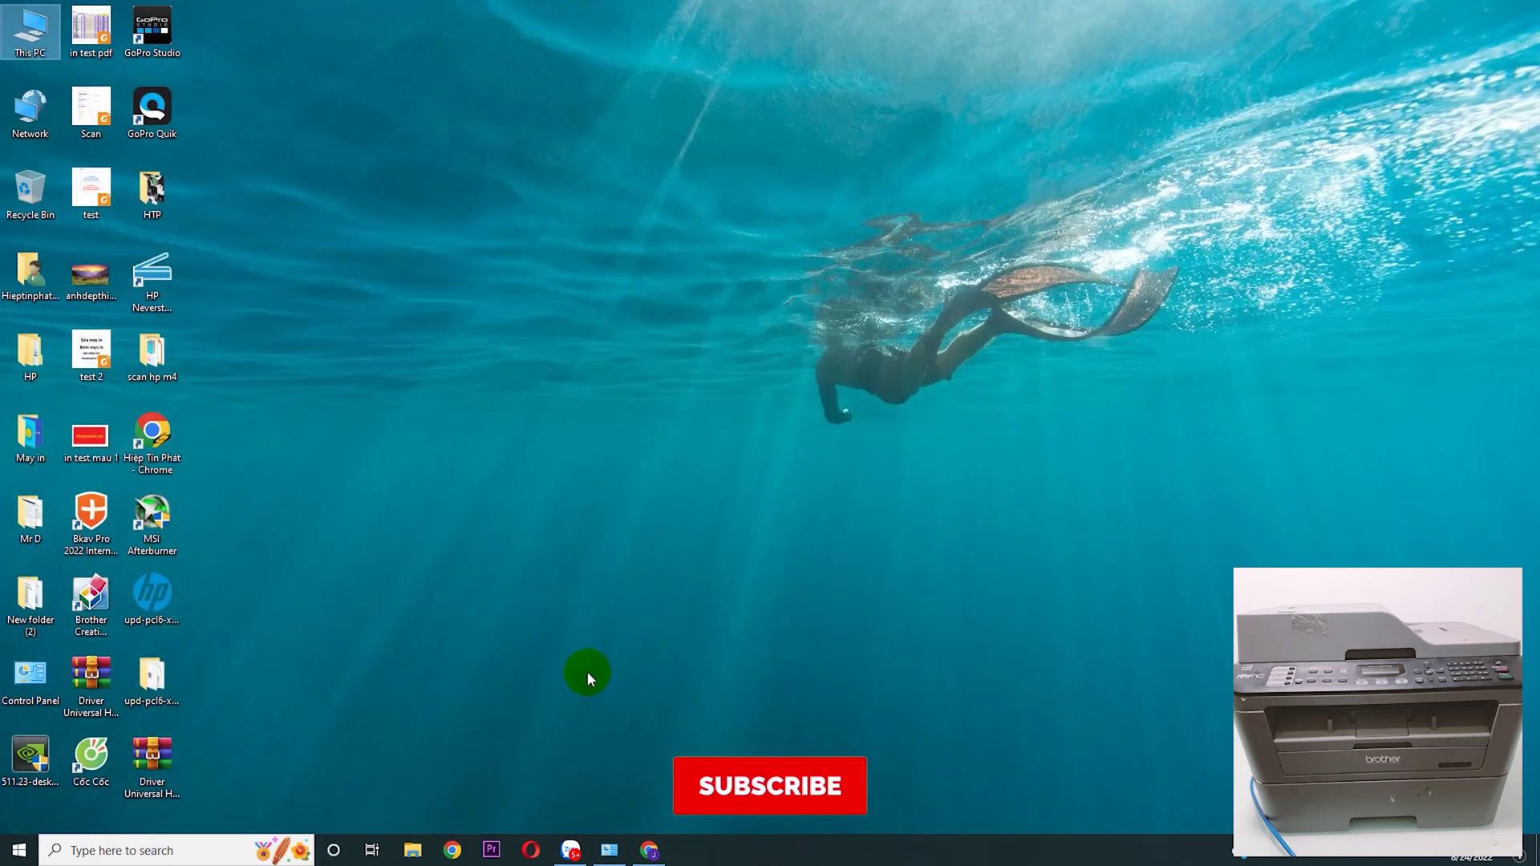
Step: Switch to Chrome and close the Brother printer status page and the old search results page
{"action": "left_click", "coordinate": [650, 851]}
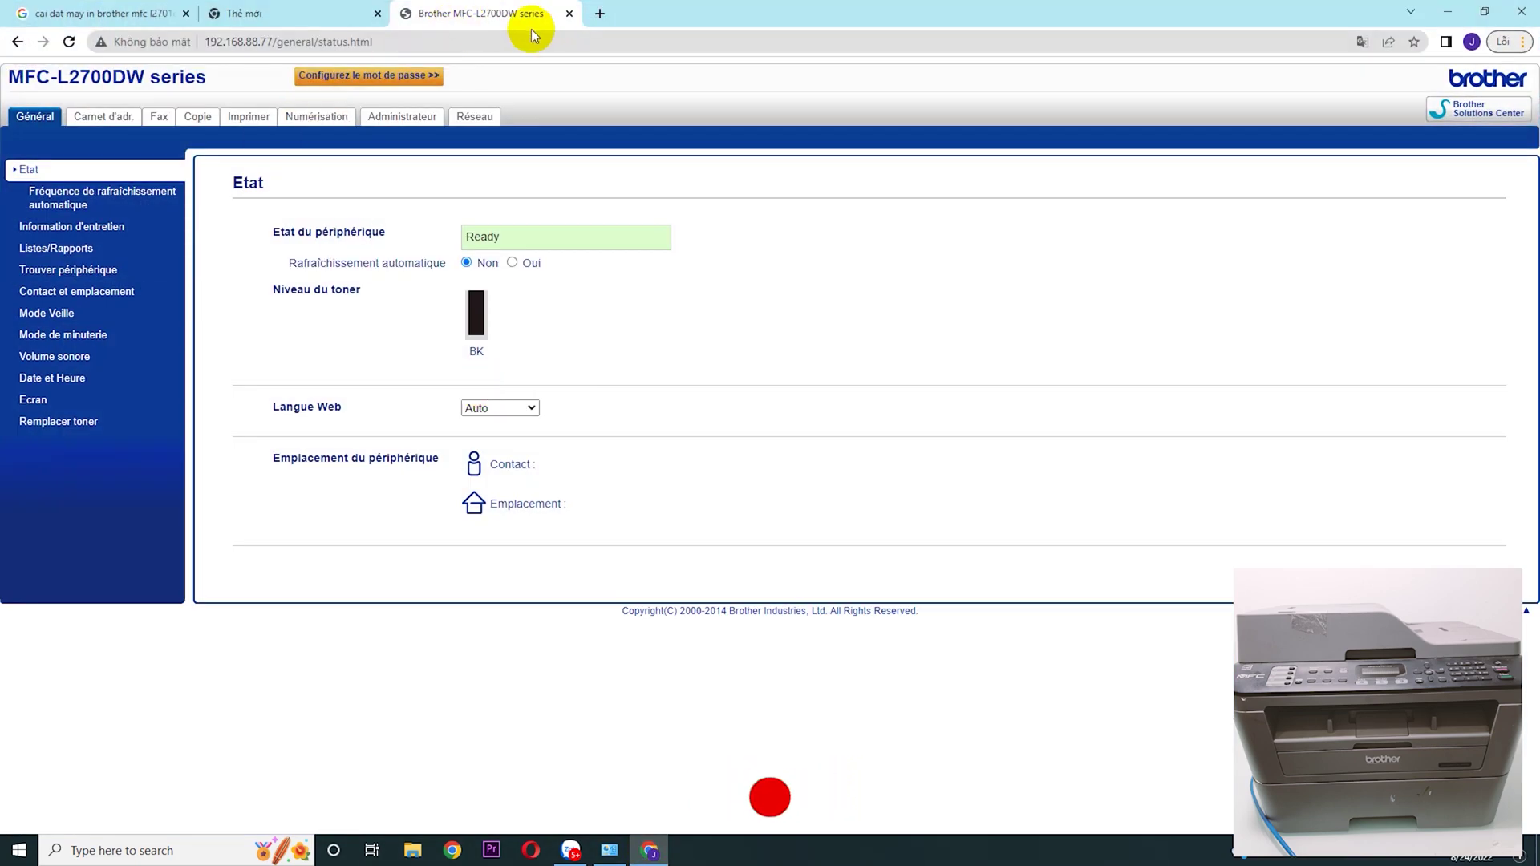
{"action": "left_click", "coordinate": [570, 14]}
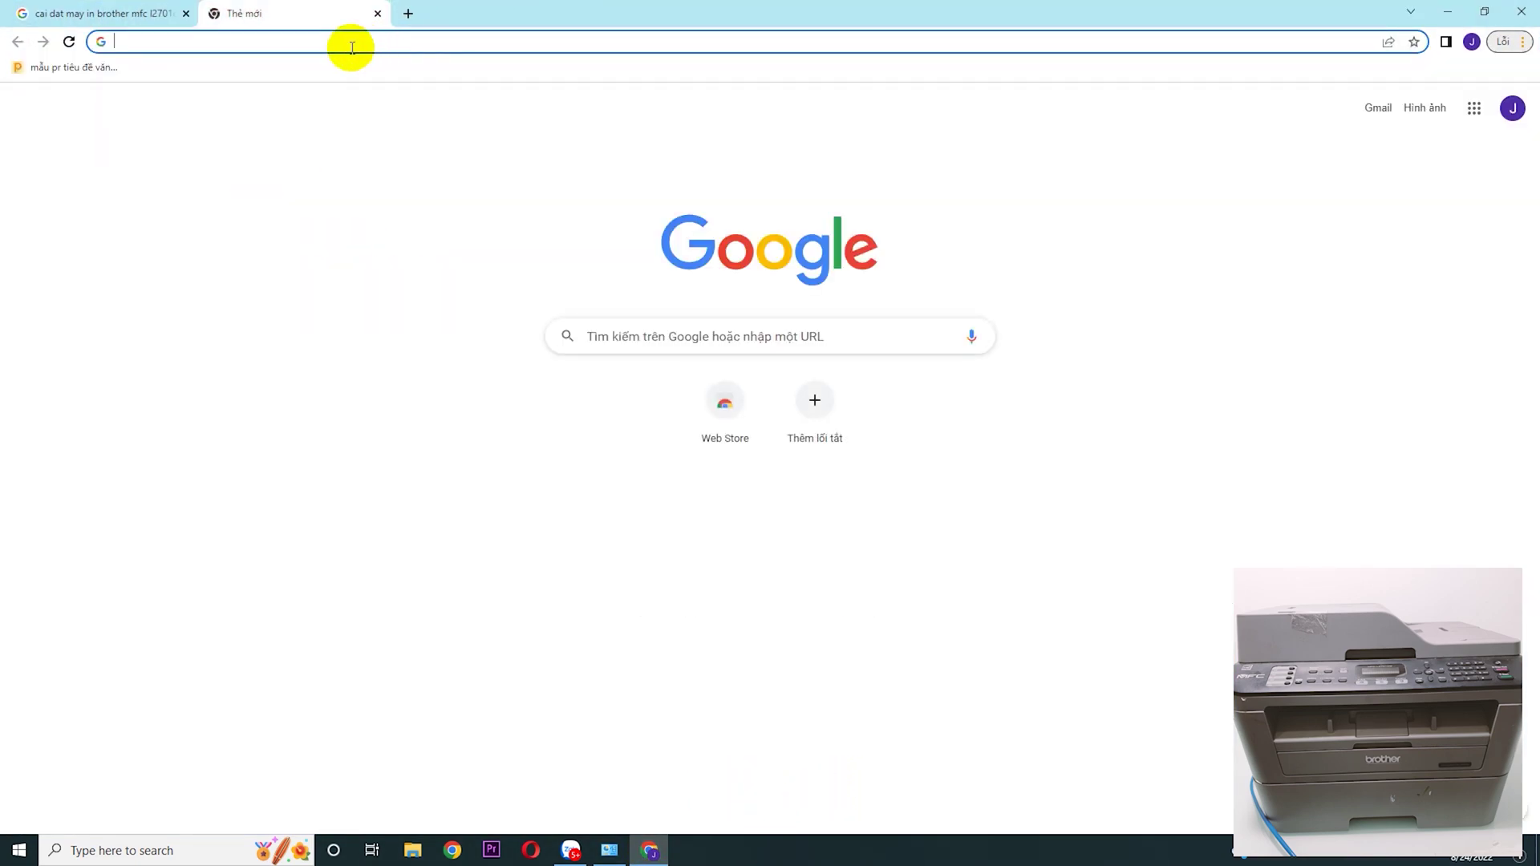
{"action": "left_click", "coordinate": [187, 14]}
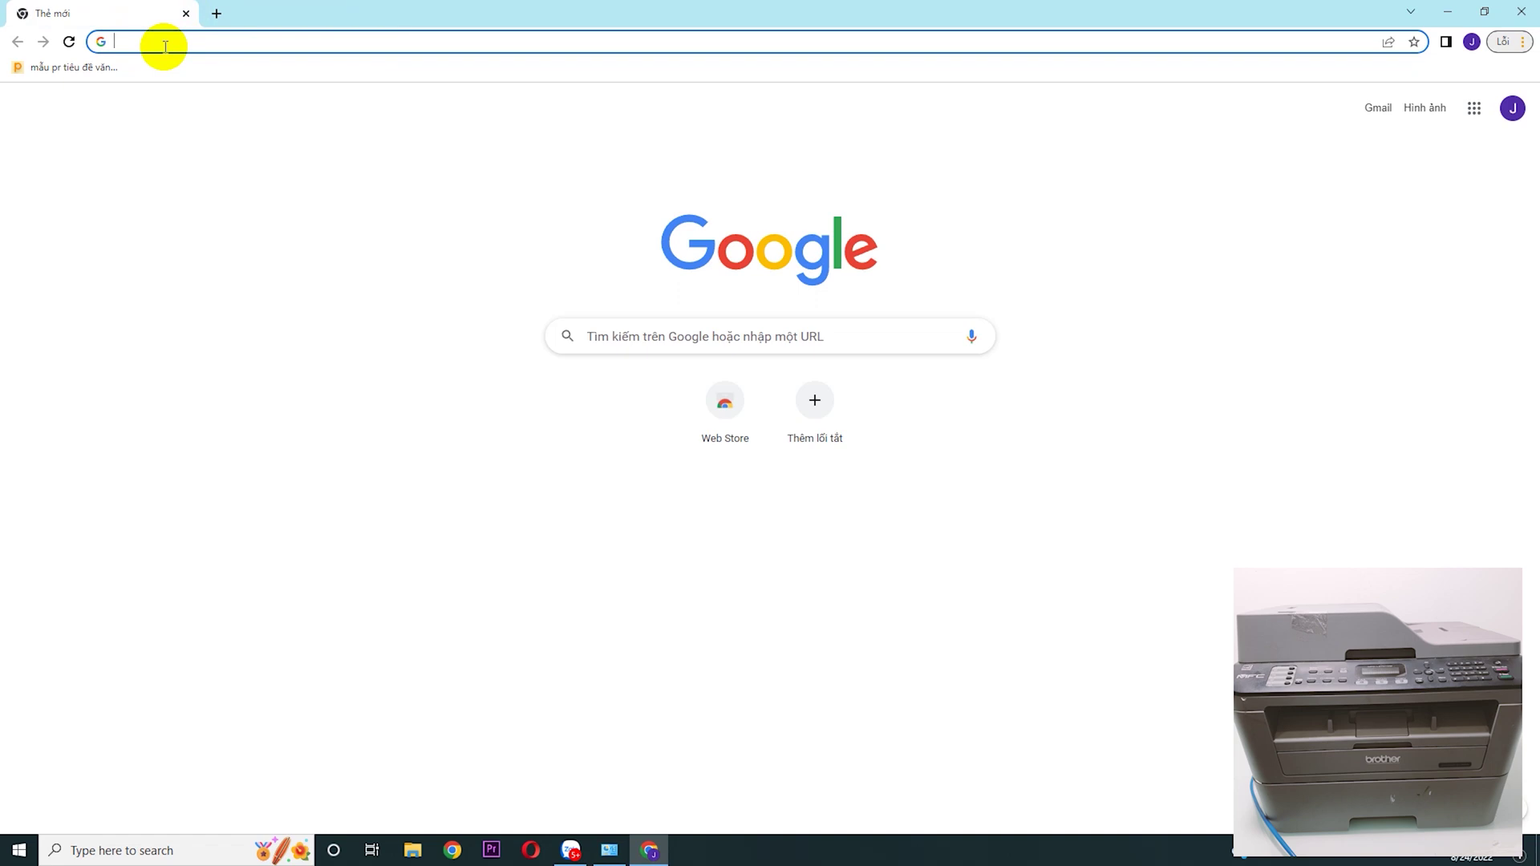
Step: Search for "google" and open the Google home page
{"action": "type", "text": "google"}
{"action": "left_click", "coordinate": [199, 101]}
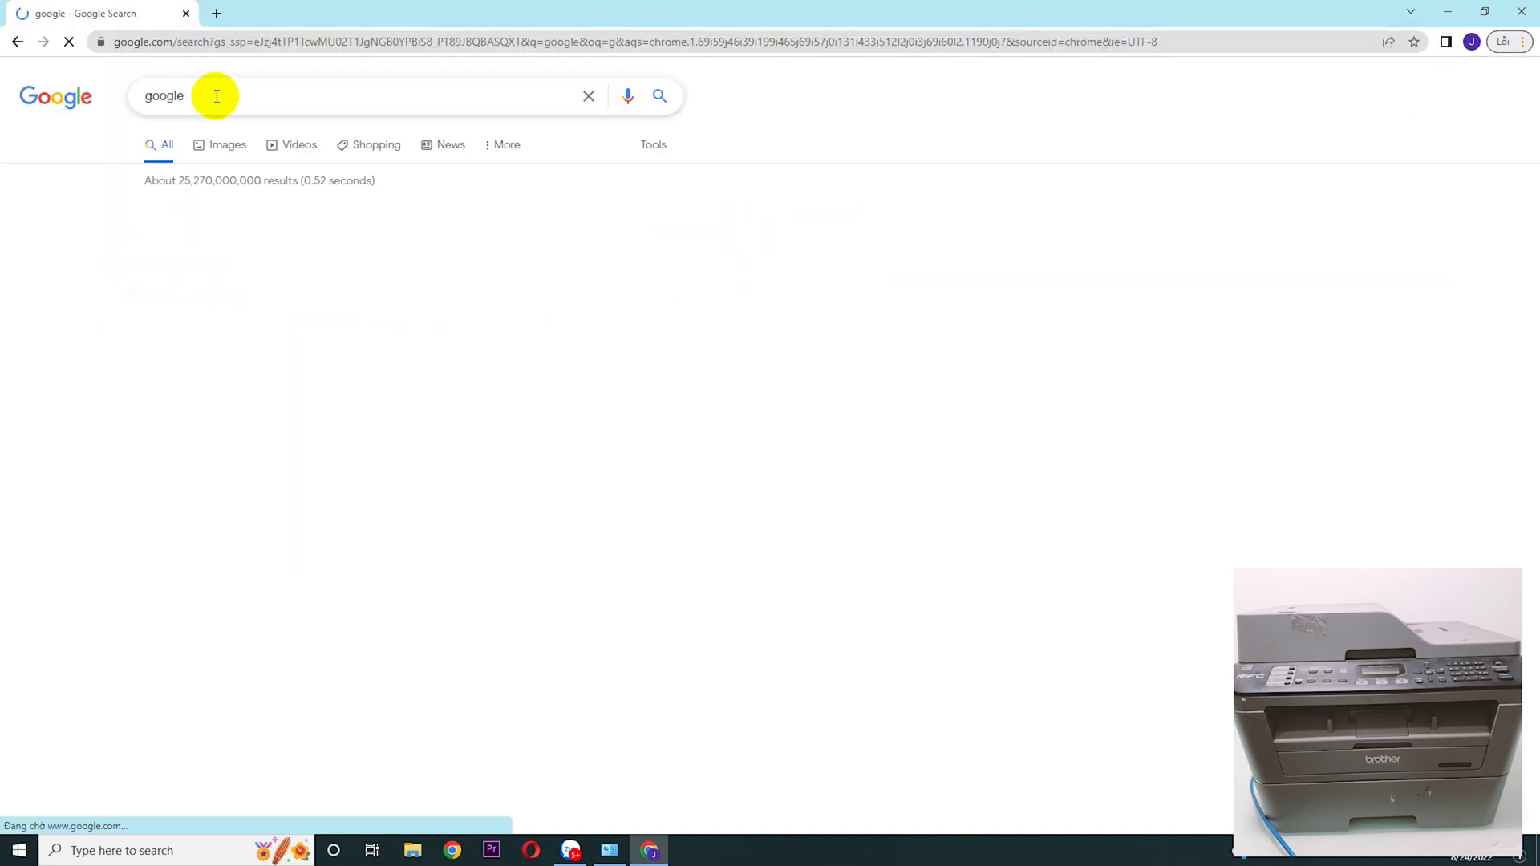
{"action": "left_click", "coordinate": [175, 234]}
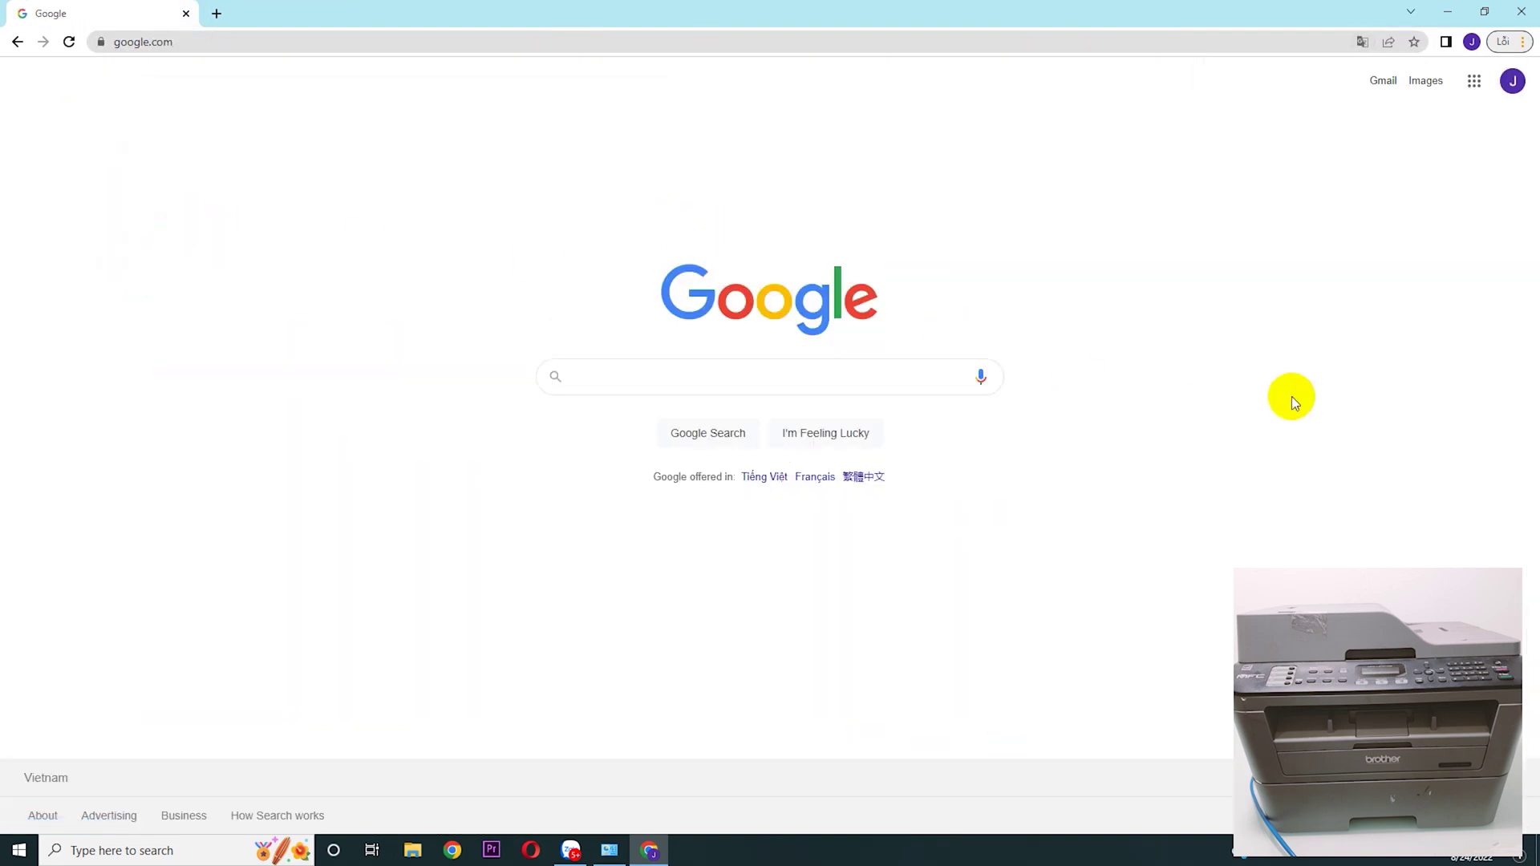
Step: Search Google for "driver brother mfc l2701dw win 10 64"
{"action": "left_click", "coordinate": [762, 378]}
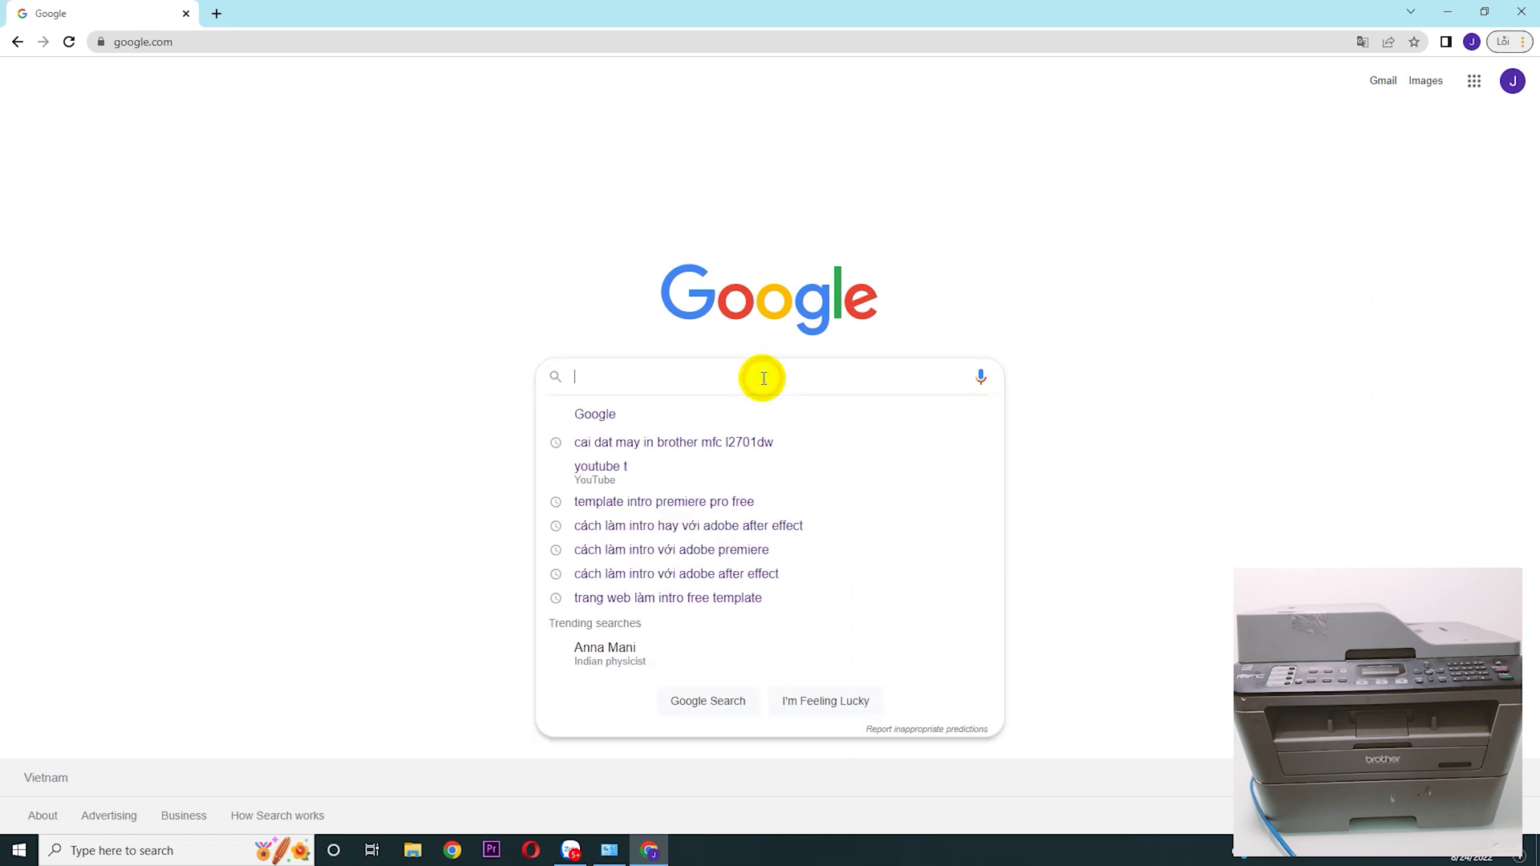
{"action": "type", "text": "dr"}
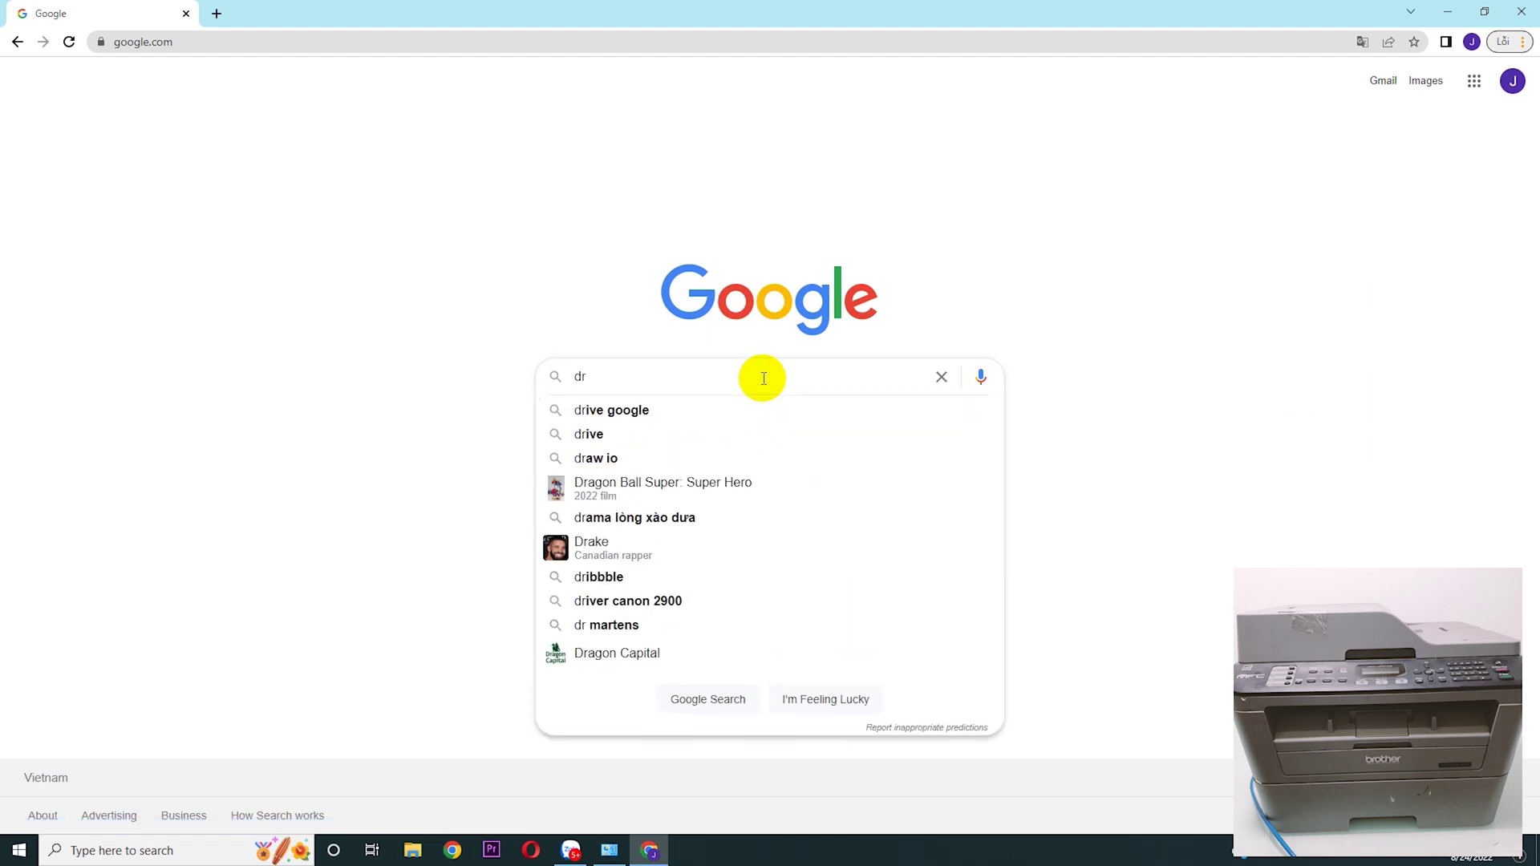
{"action": "type", "text": "vier"}
{"action": "key", "text": "BackSpace"}
{"action": "key", "text": "BackSpace"}
{"action": "key", "text": "BackSpace"}
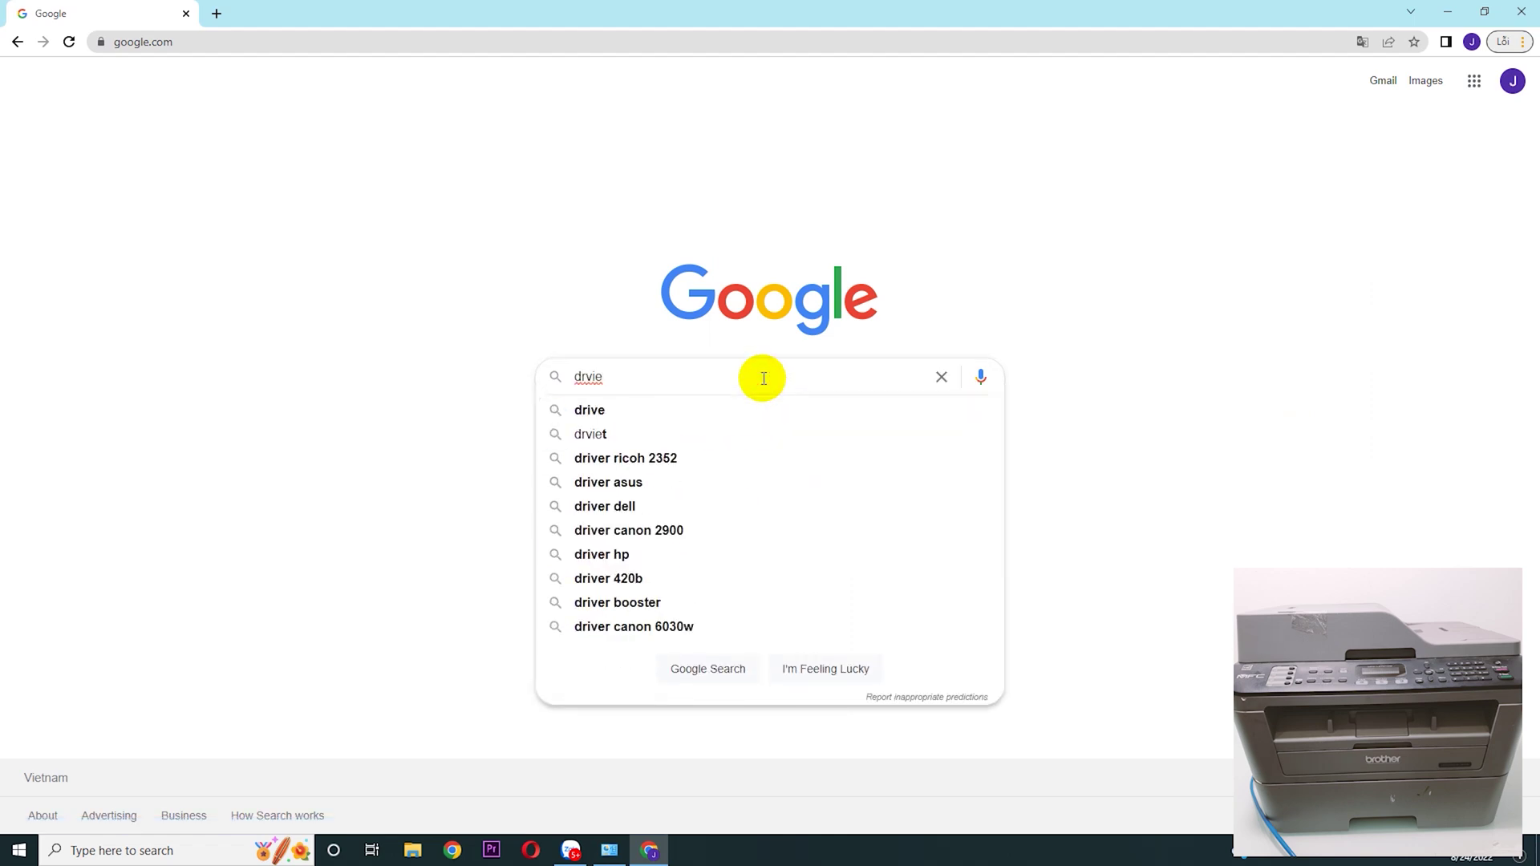
{"action": "key", "text": "BackSpace"}
{"action": "type", "text": "iver"}
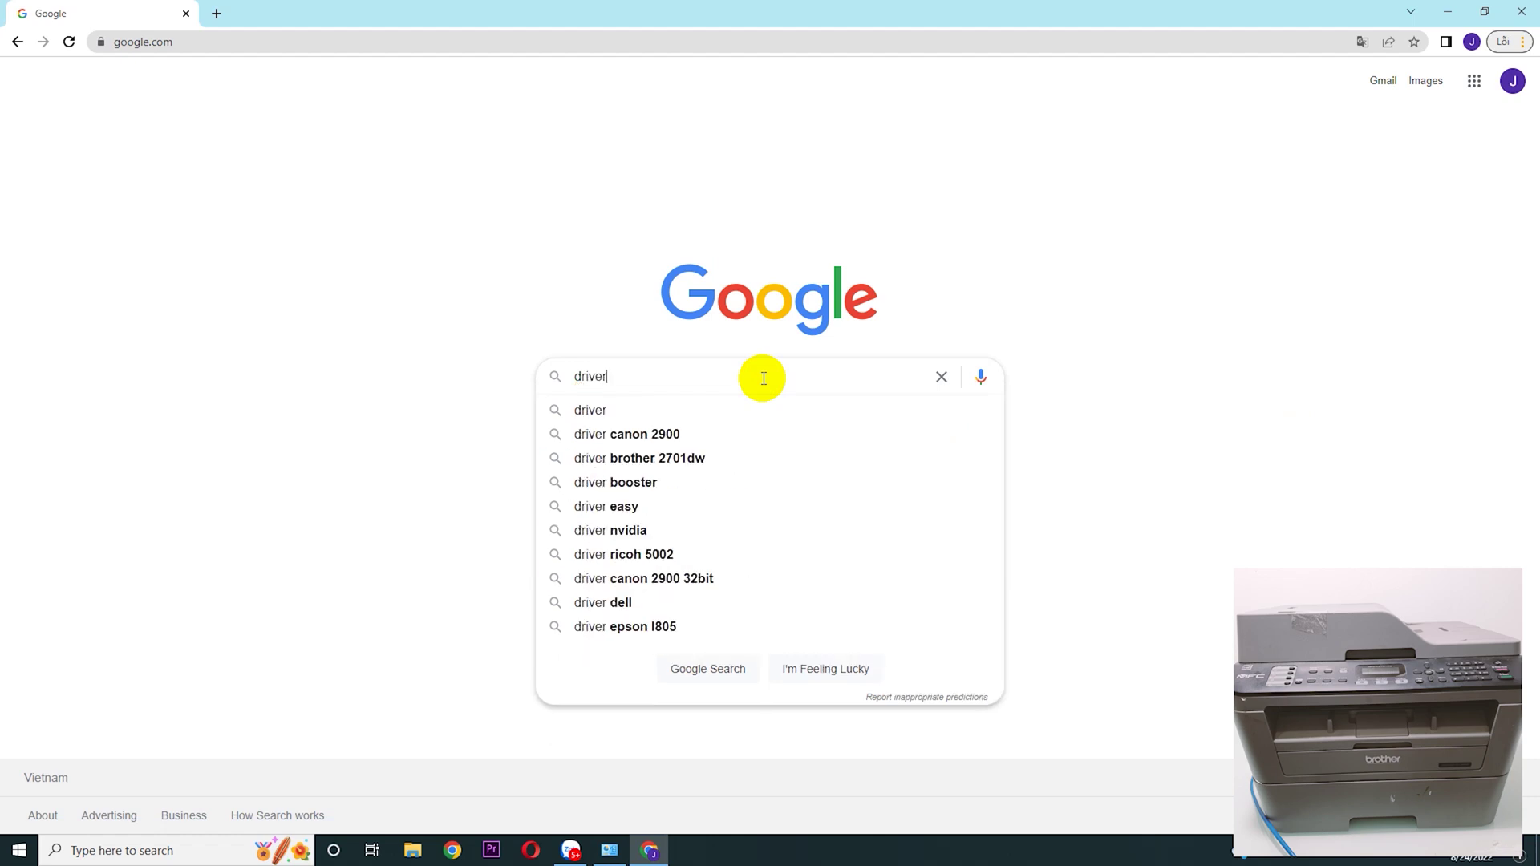
{"action": "type", "text": " brother m"}
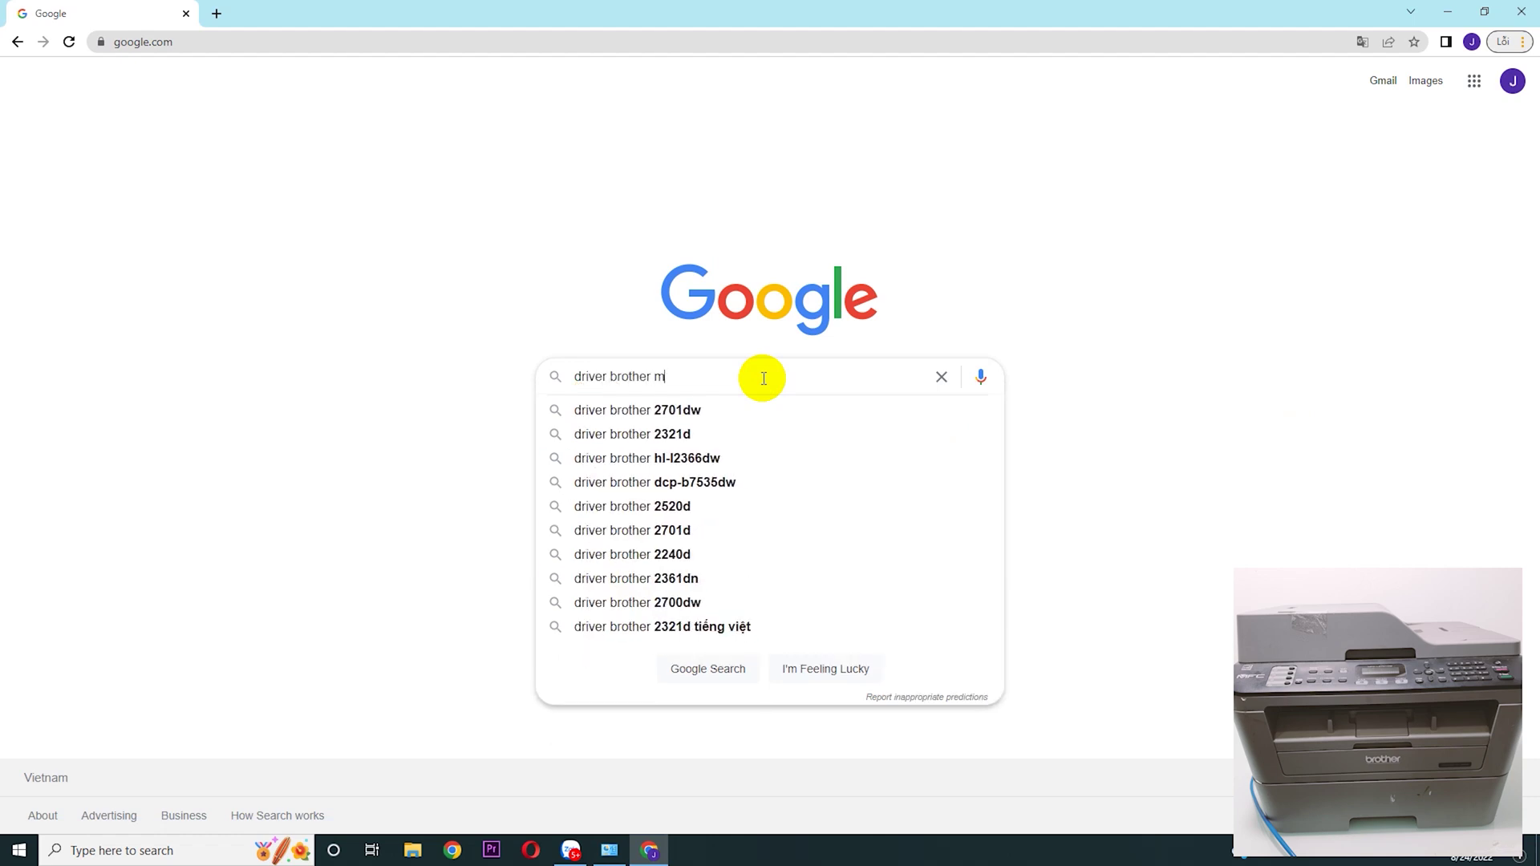
{"action": "type", "text": "fc l270"}
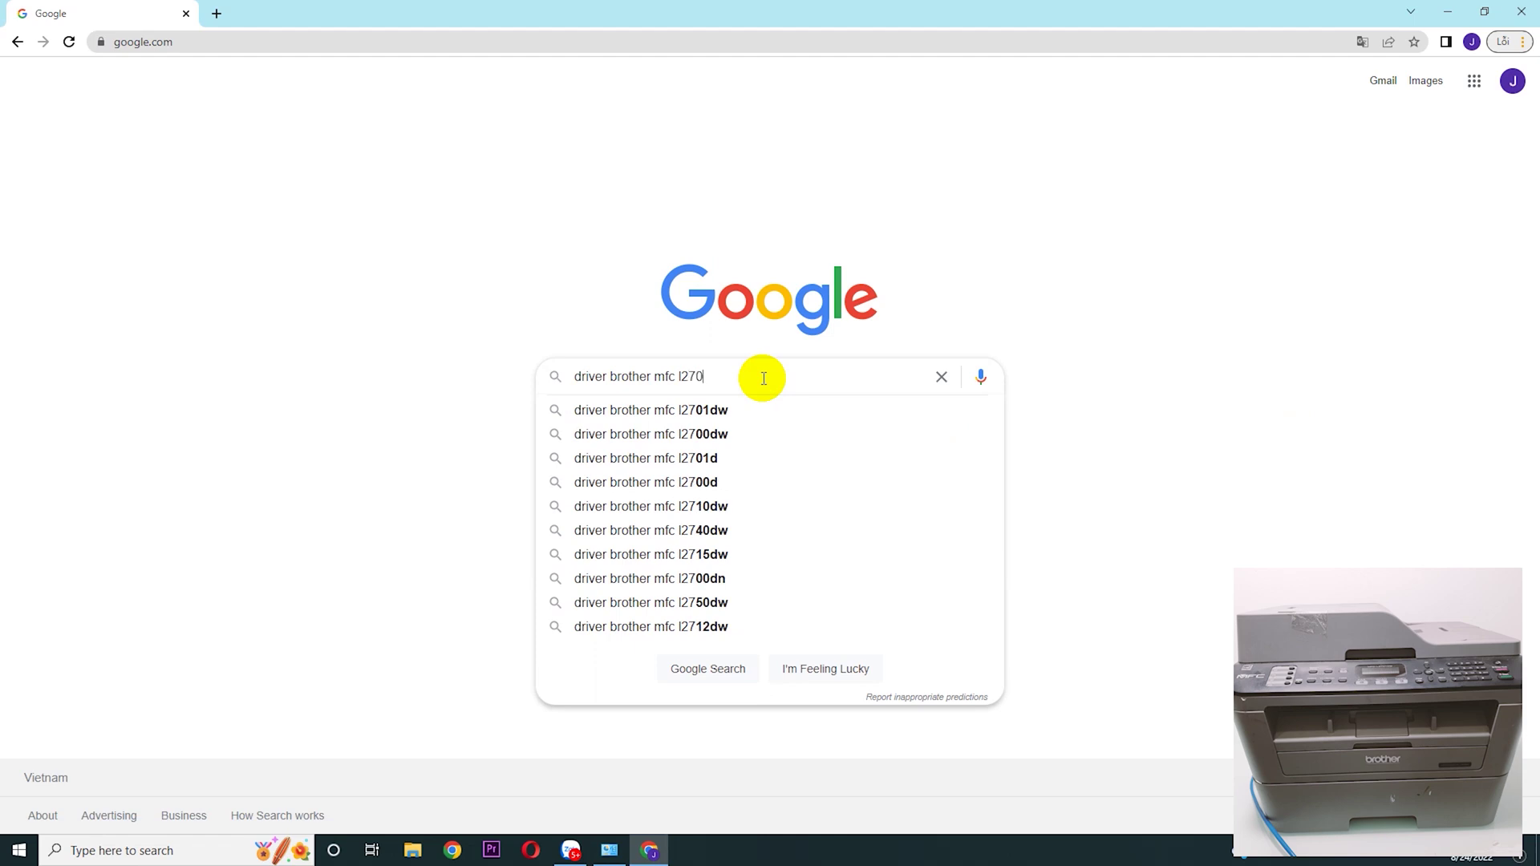
{"action": "type", "text": "1dw wi"}
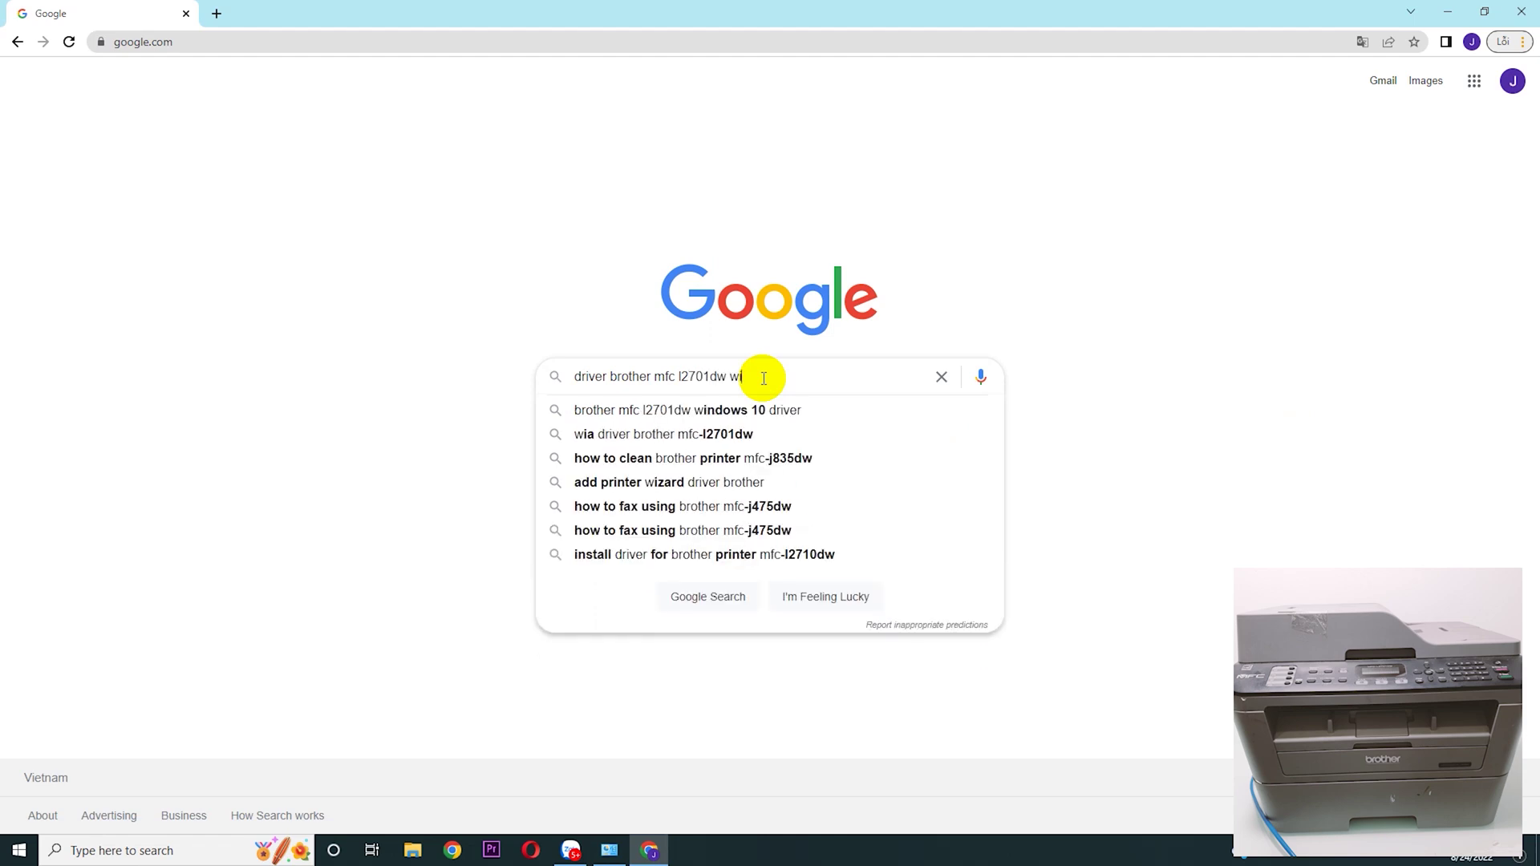
{"action": "type", "text": "n 10 64"}
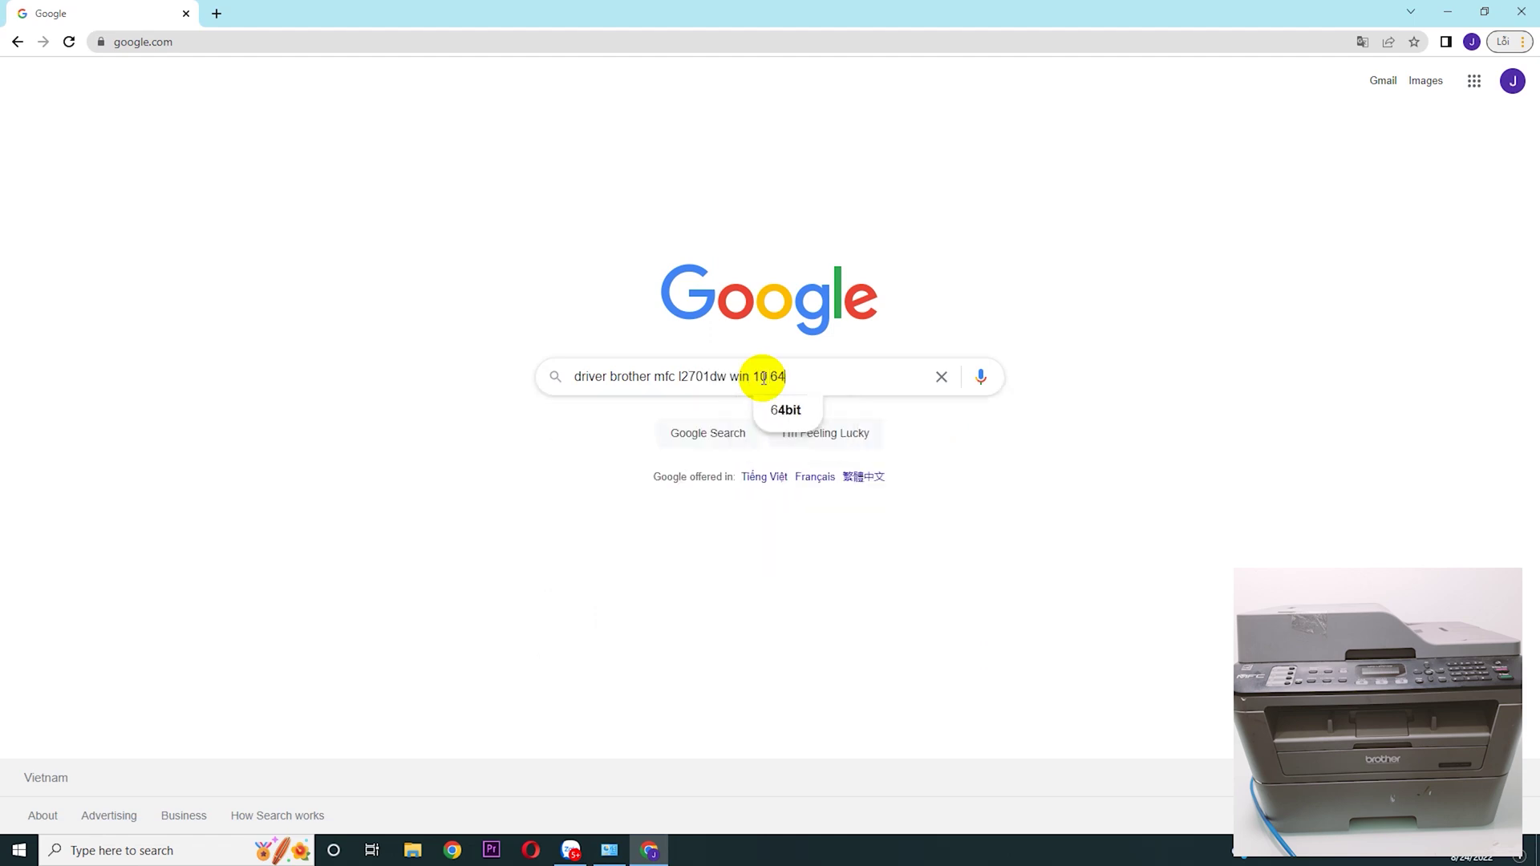
{"action": "key", "text": "Escape"}
{"action": "key", "text": "Return"}
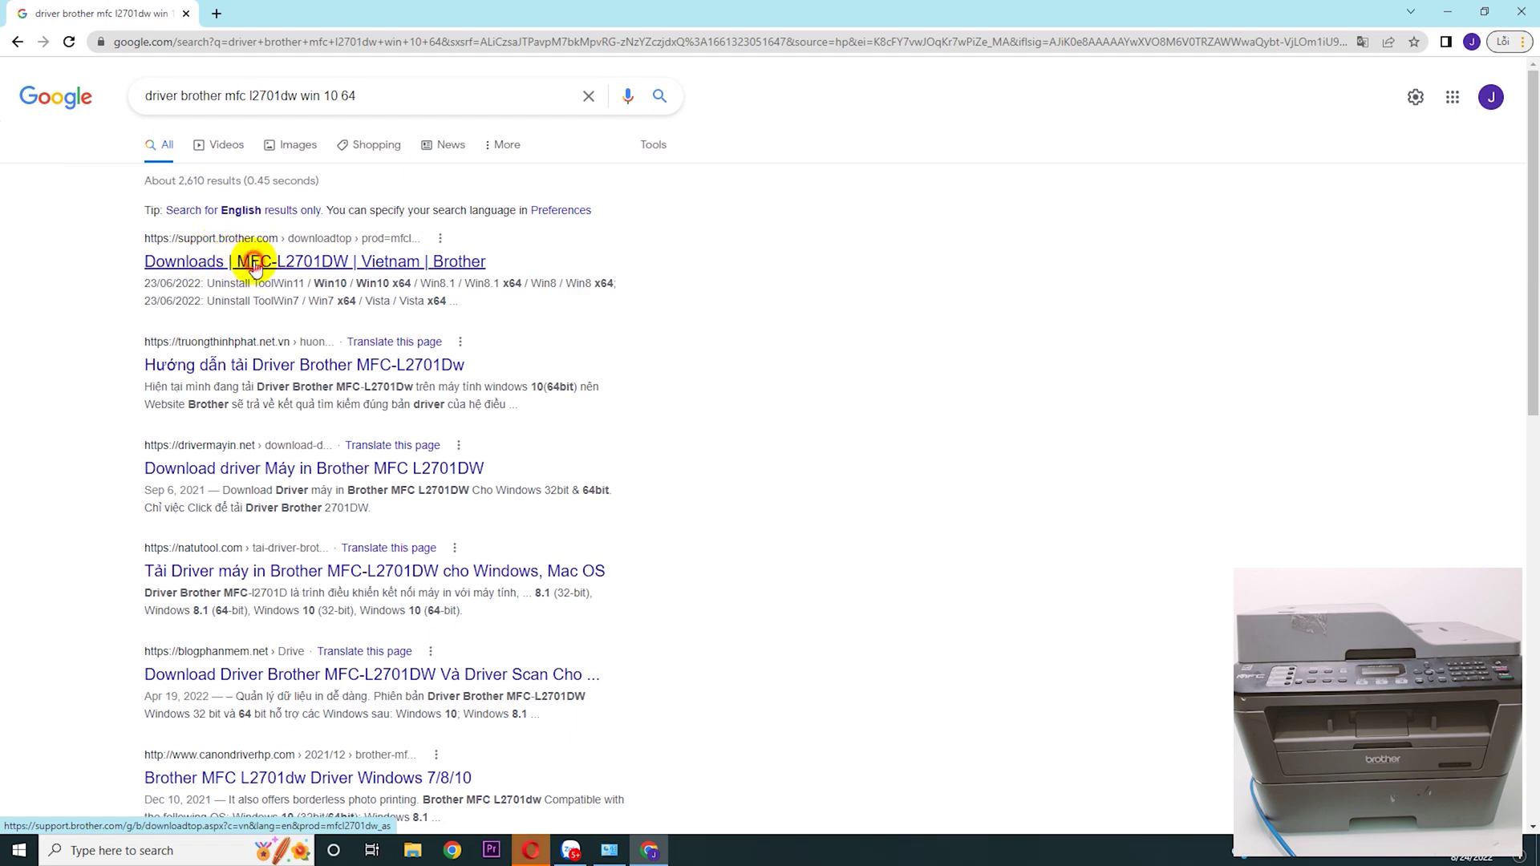
Step: Download the Full Driver & Software Package for Windows 10 (64-bit) from Brother's MFC-L2701DW support page, agreeing to the EULA
{"action": "left_click", "coordinate": [258, 261]}
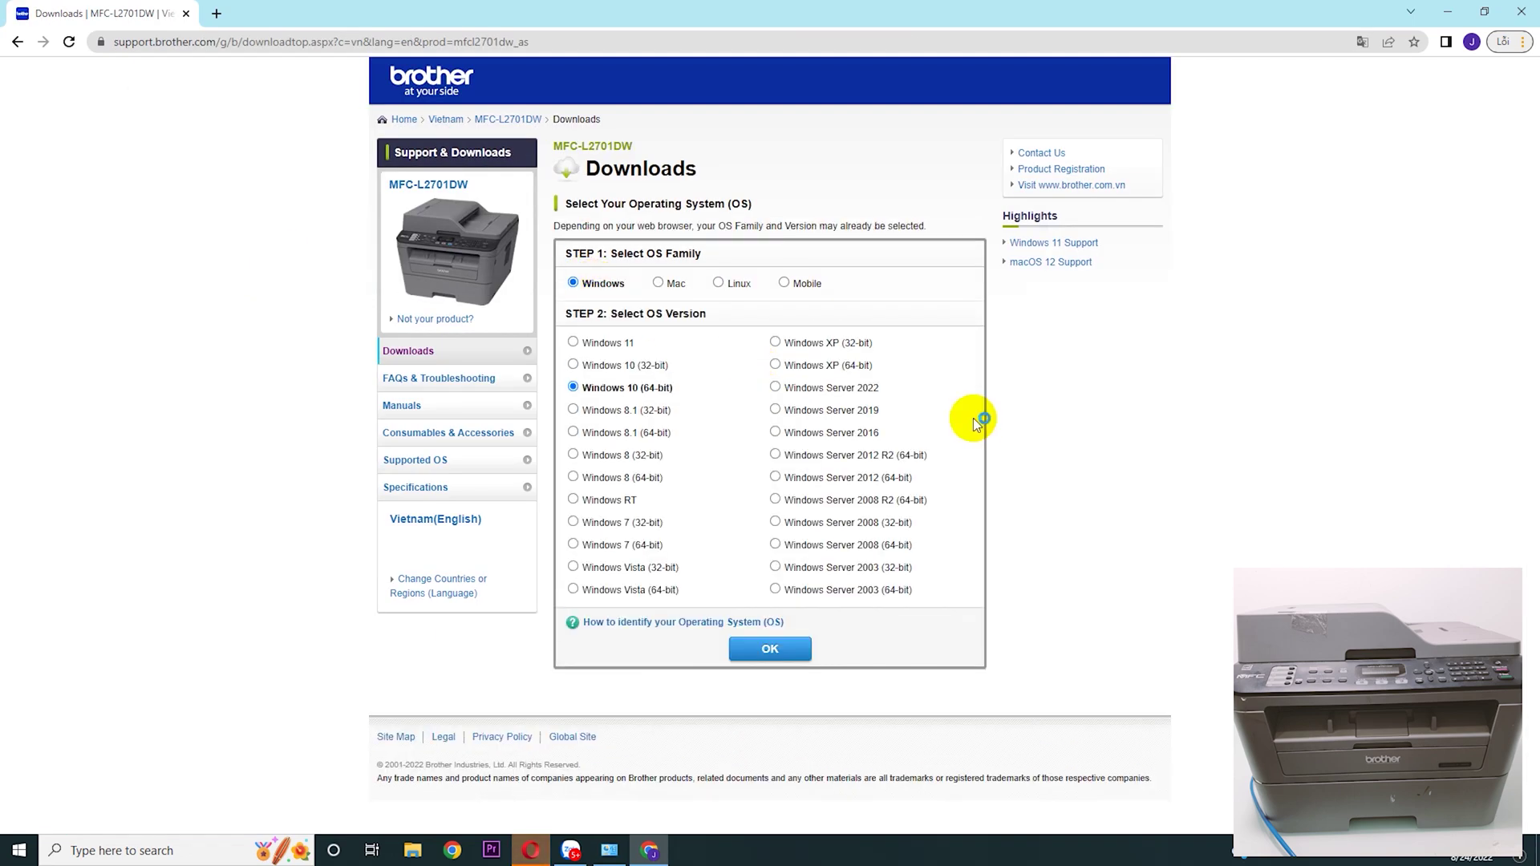
{"action": "left_click", "coordinate": [771, 651]}
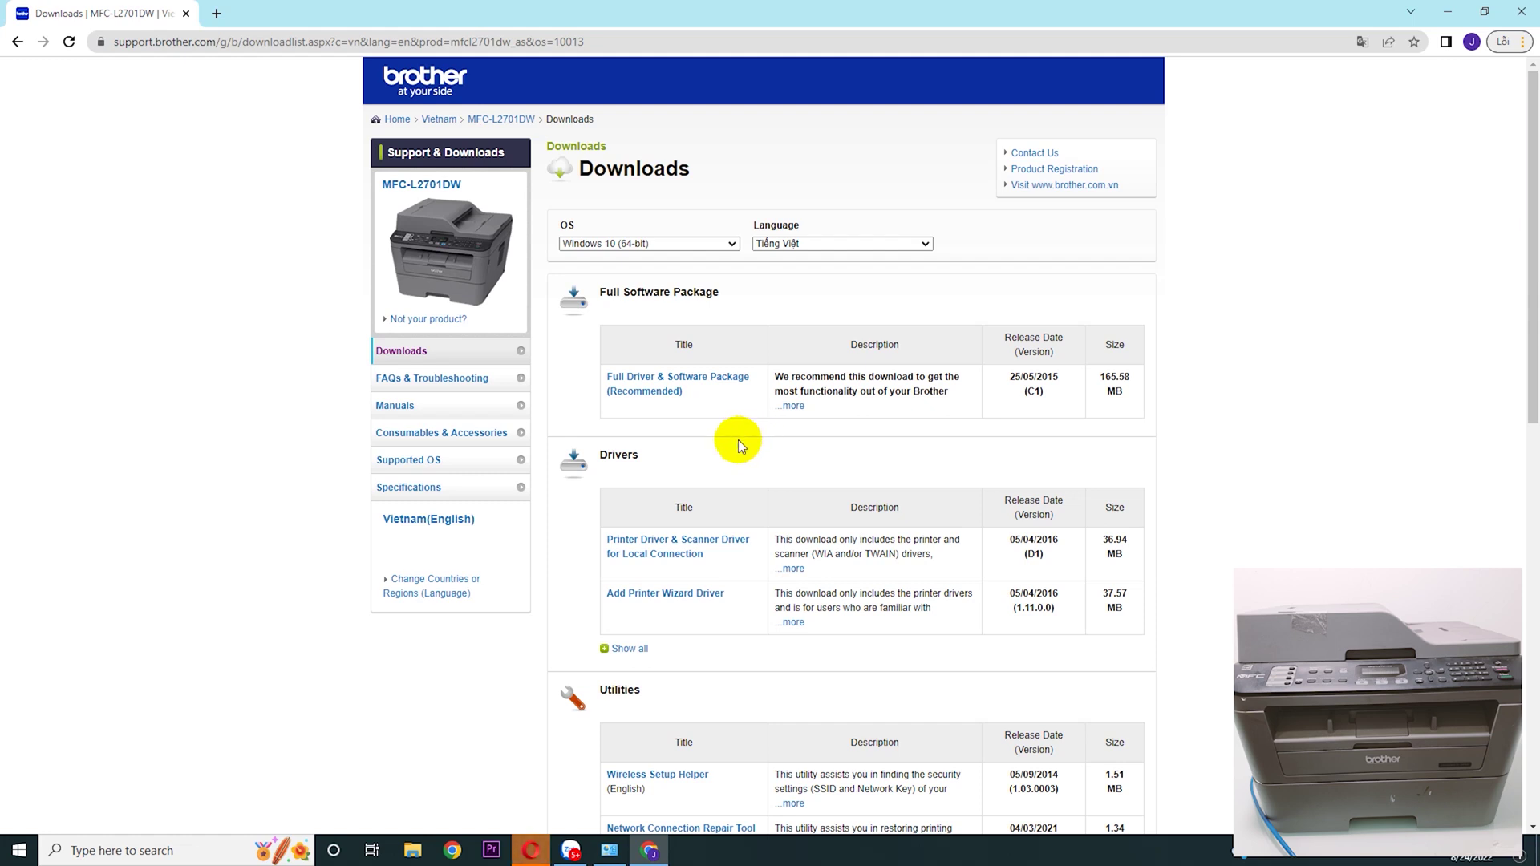
{"action": "left_click", "coordinate": [696, 380]}
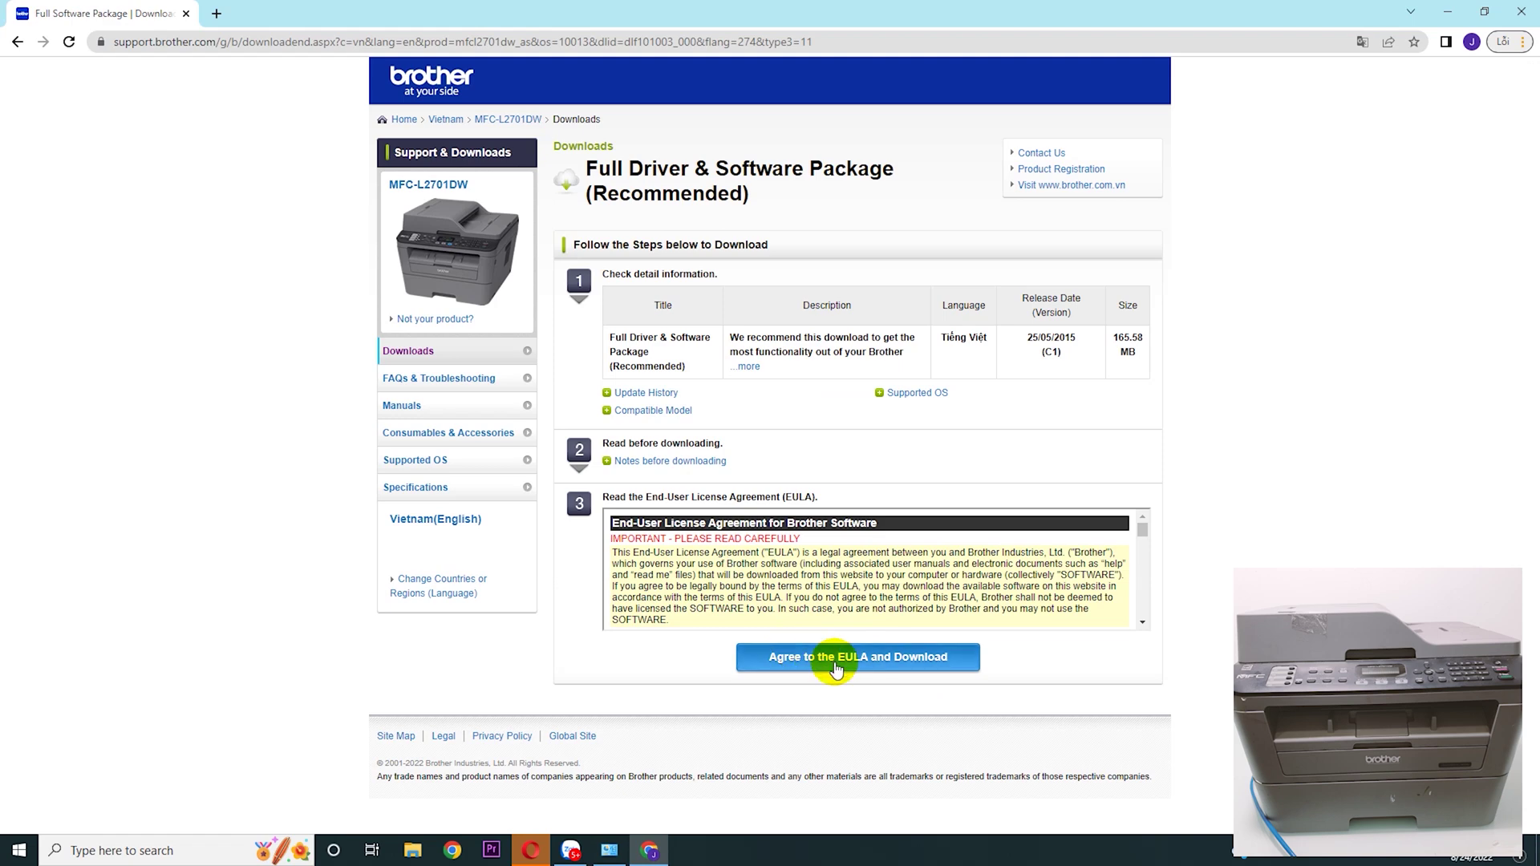
{"action": "left_click", "coordinate": [885, 664]}
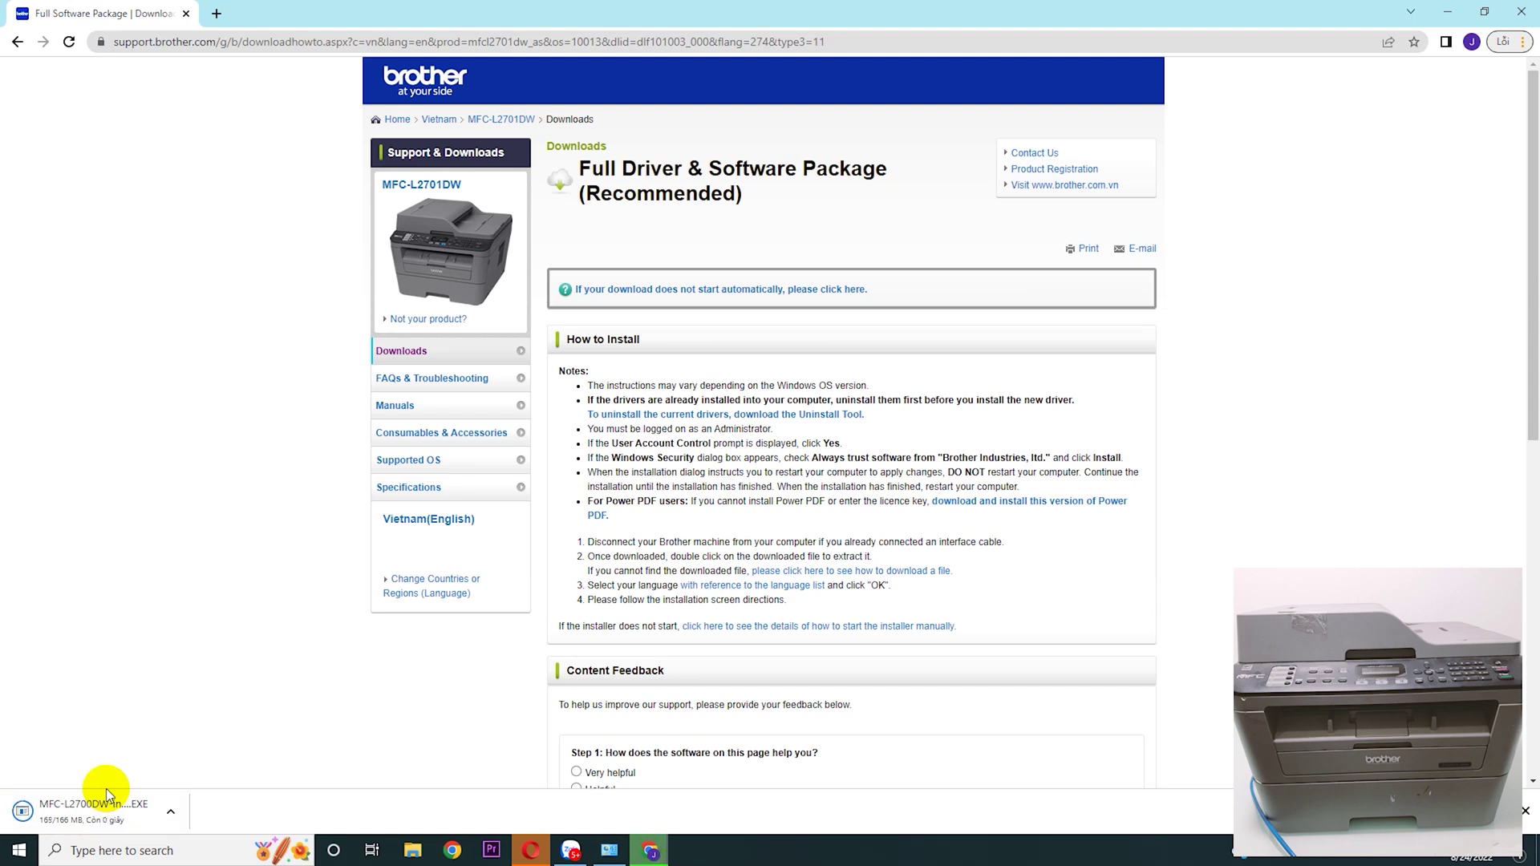
Step: Run the downloaded MFC-L2700DW-inst-C1-ASA.EXE installer and minimize the browser
{"action": "left_click", "coordinate": [96, 798]}
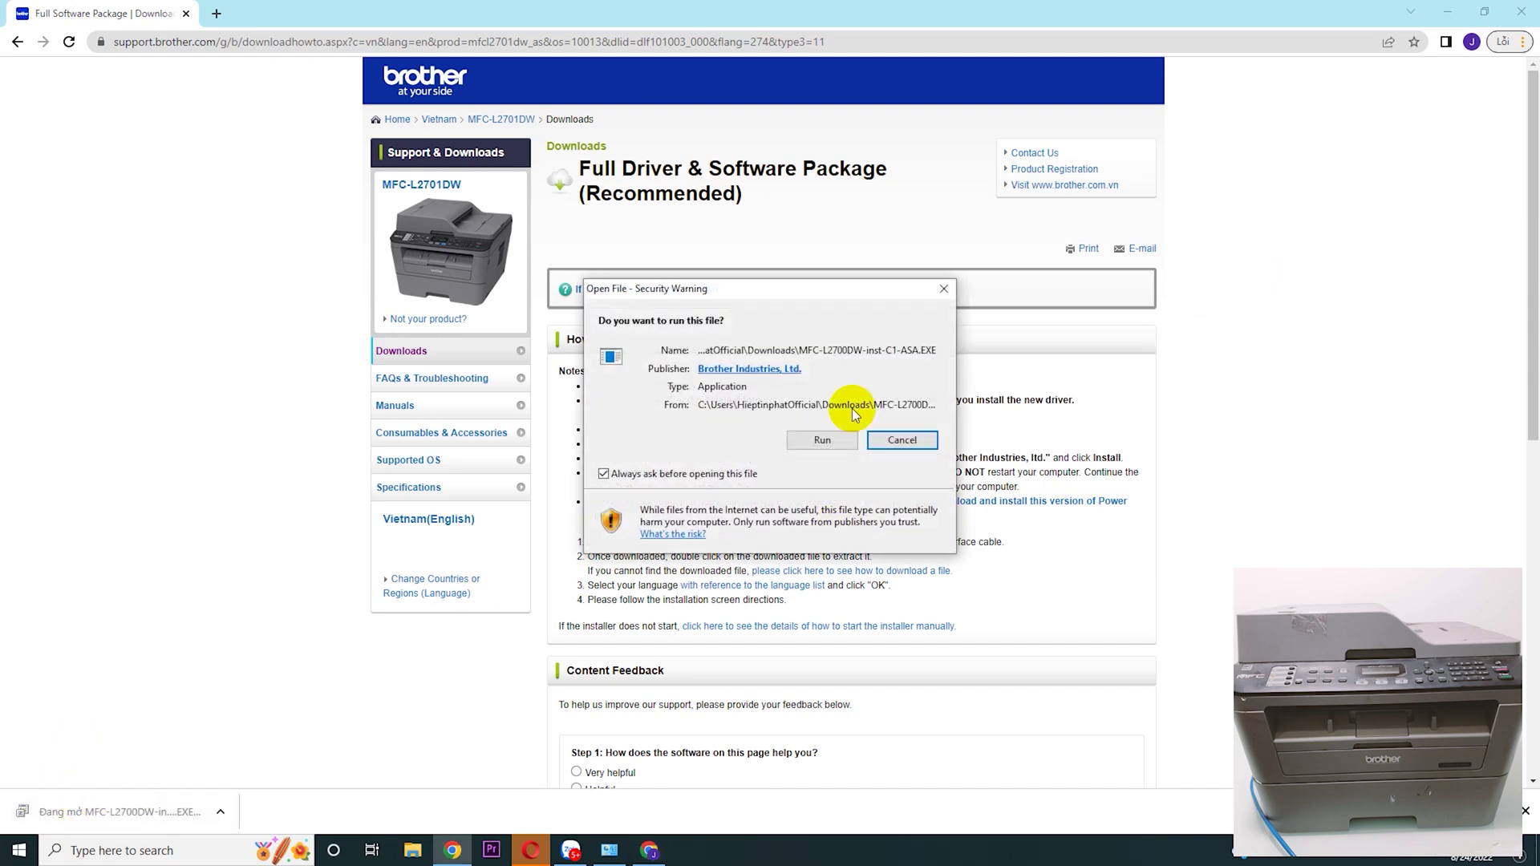
{"action": "left_click", "coordinate": [823, 441]}
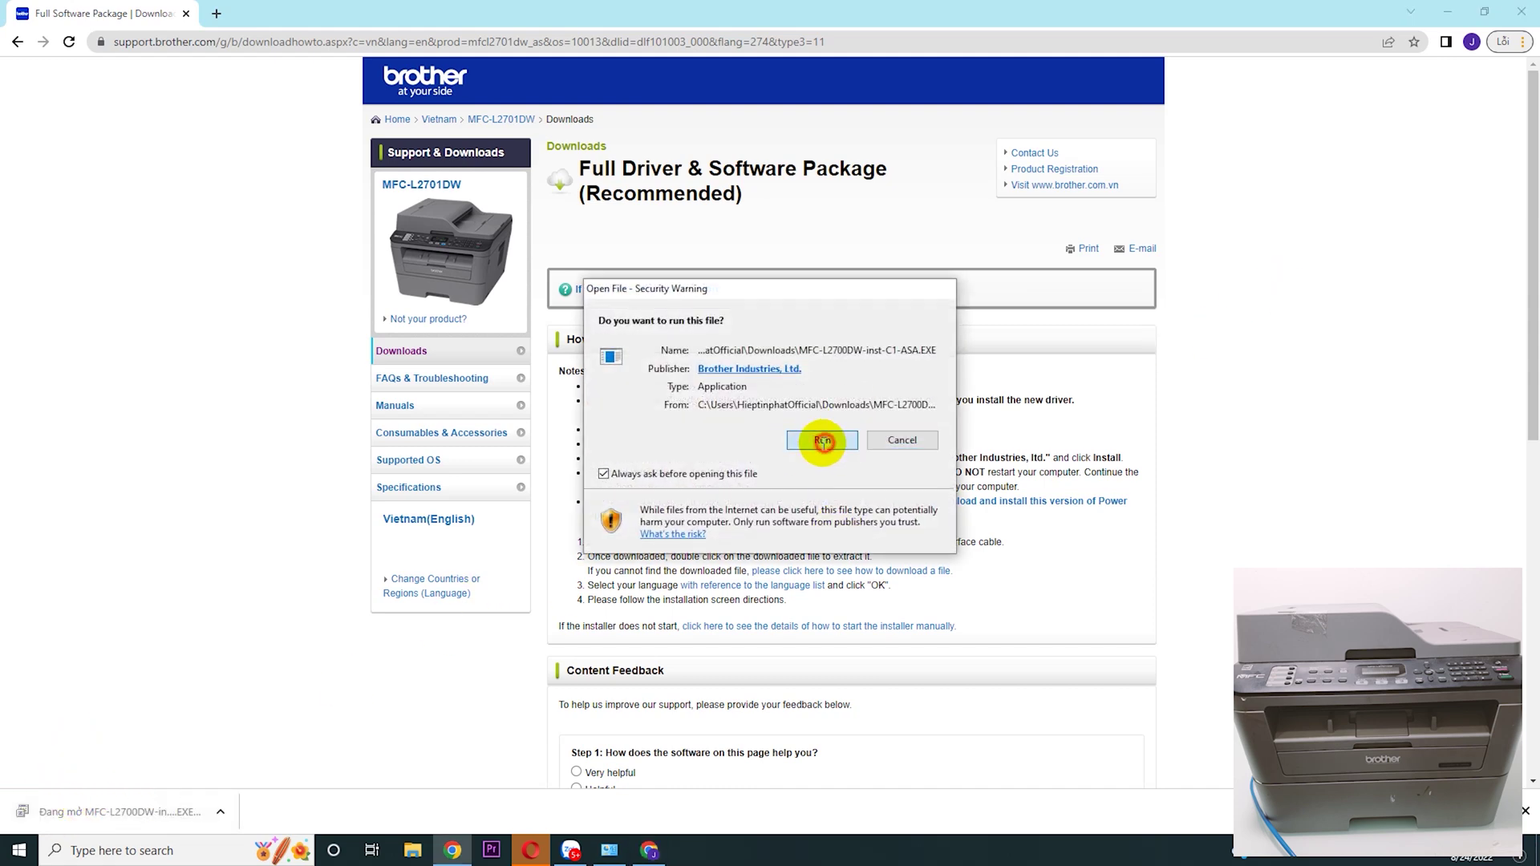
{"action": "left_click", "coordinate": [1450, 12]}
{"action": "left_click", "coordinate": [882, 116]}
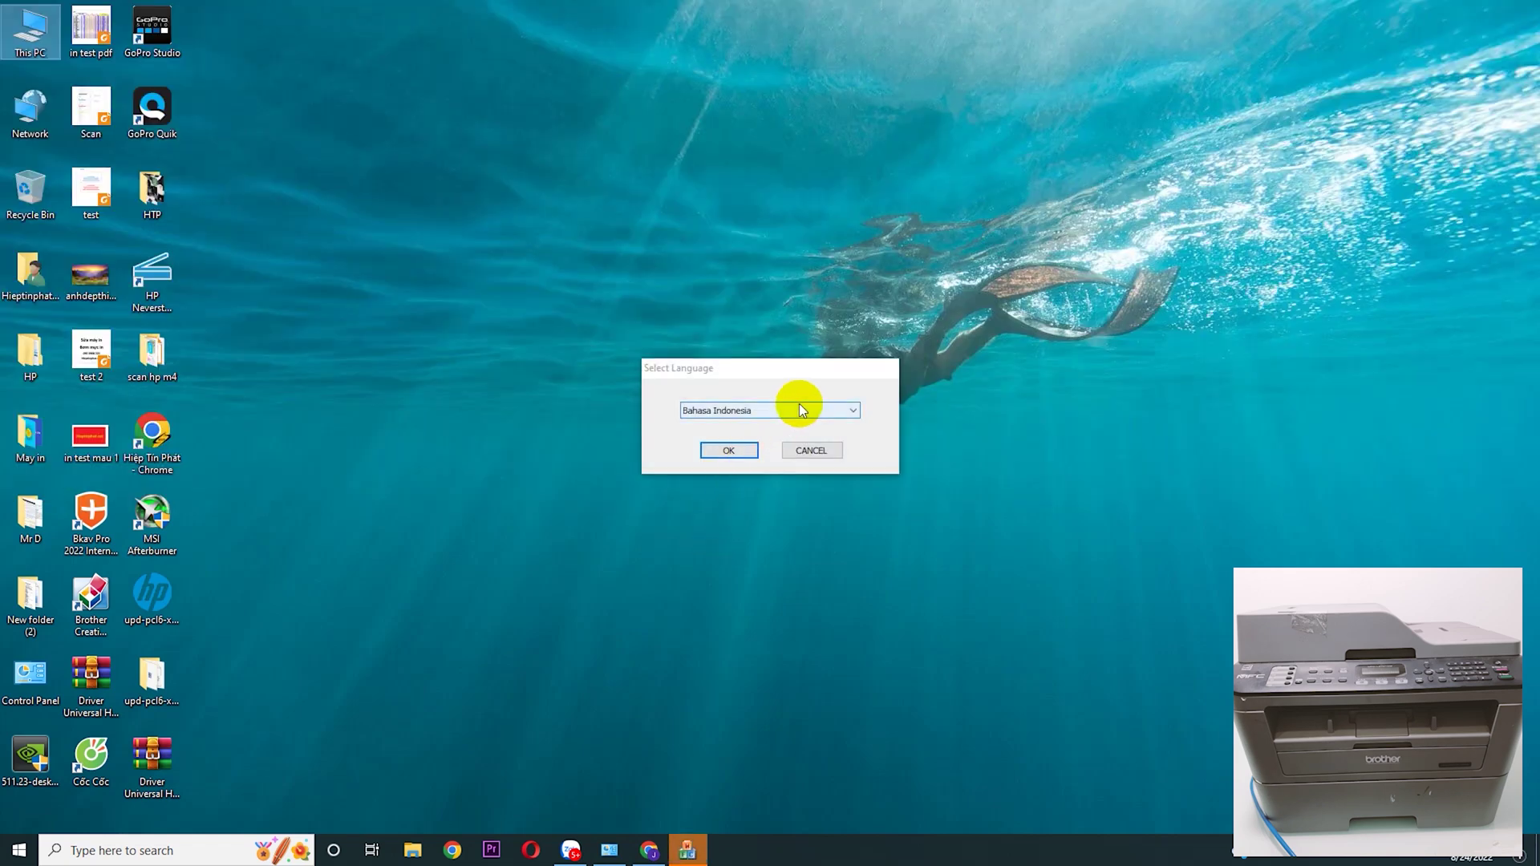
Step: Set the installer language to English(United Kingdom) and accept the license agreement
{"action": "left_click", "coordinate": [799, 408]}
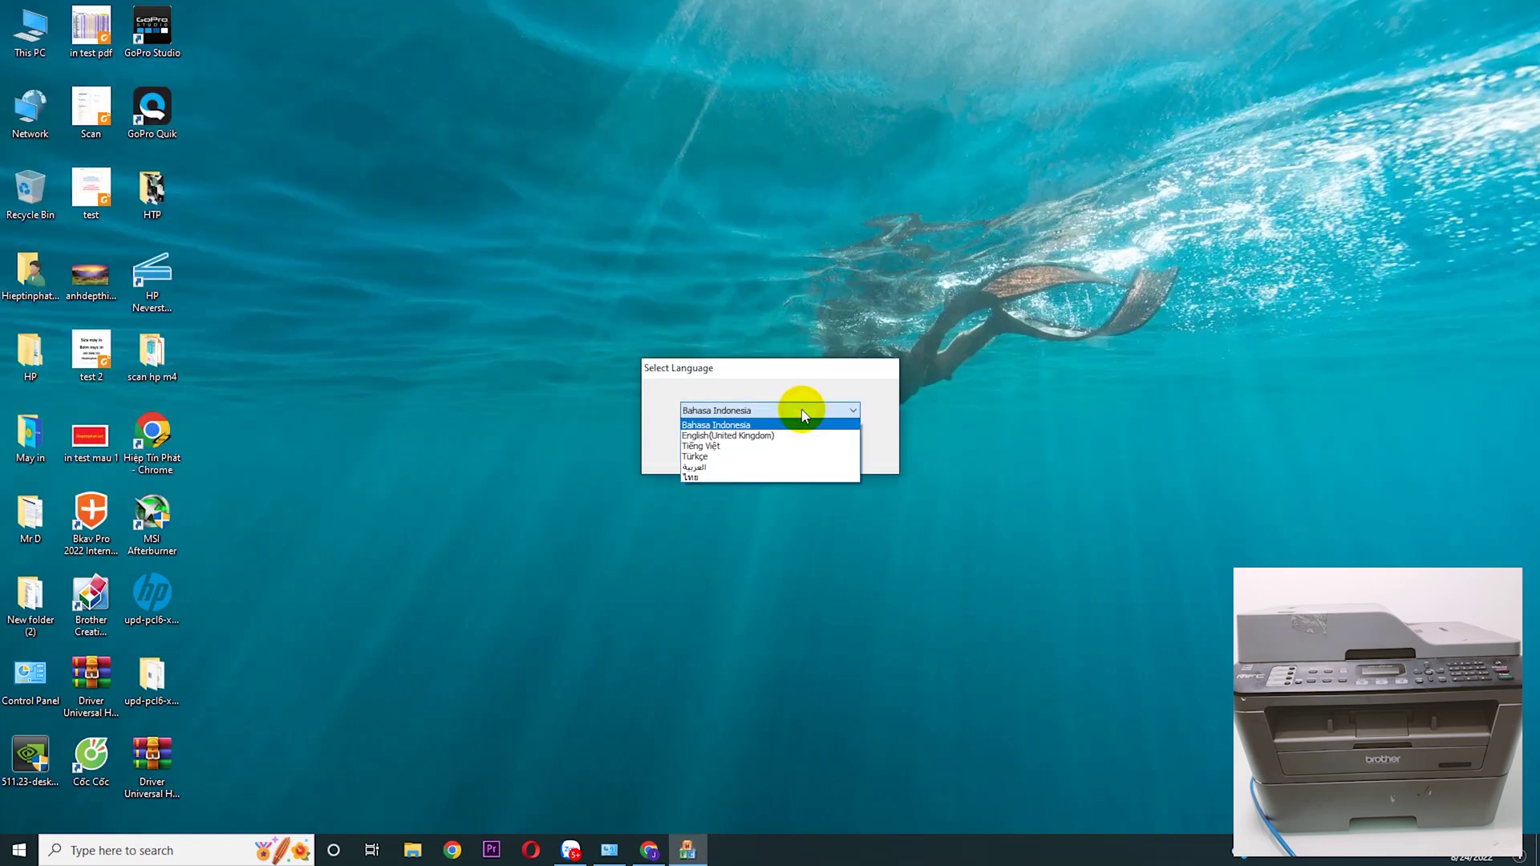
{"action": "left_click", "coordinate": [732, 448]}
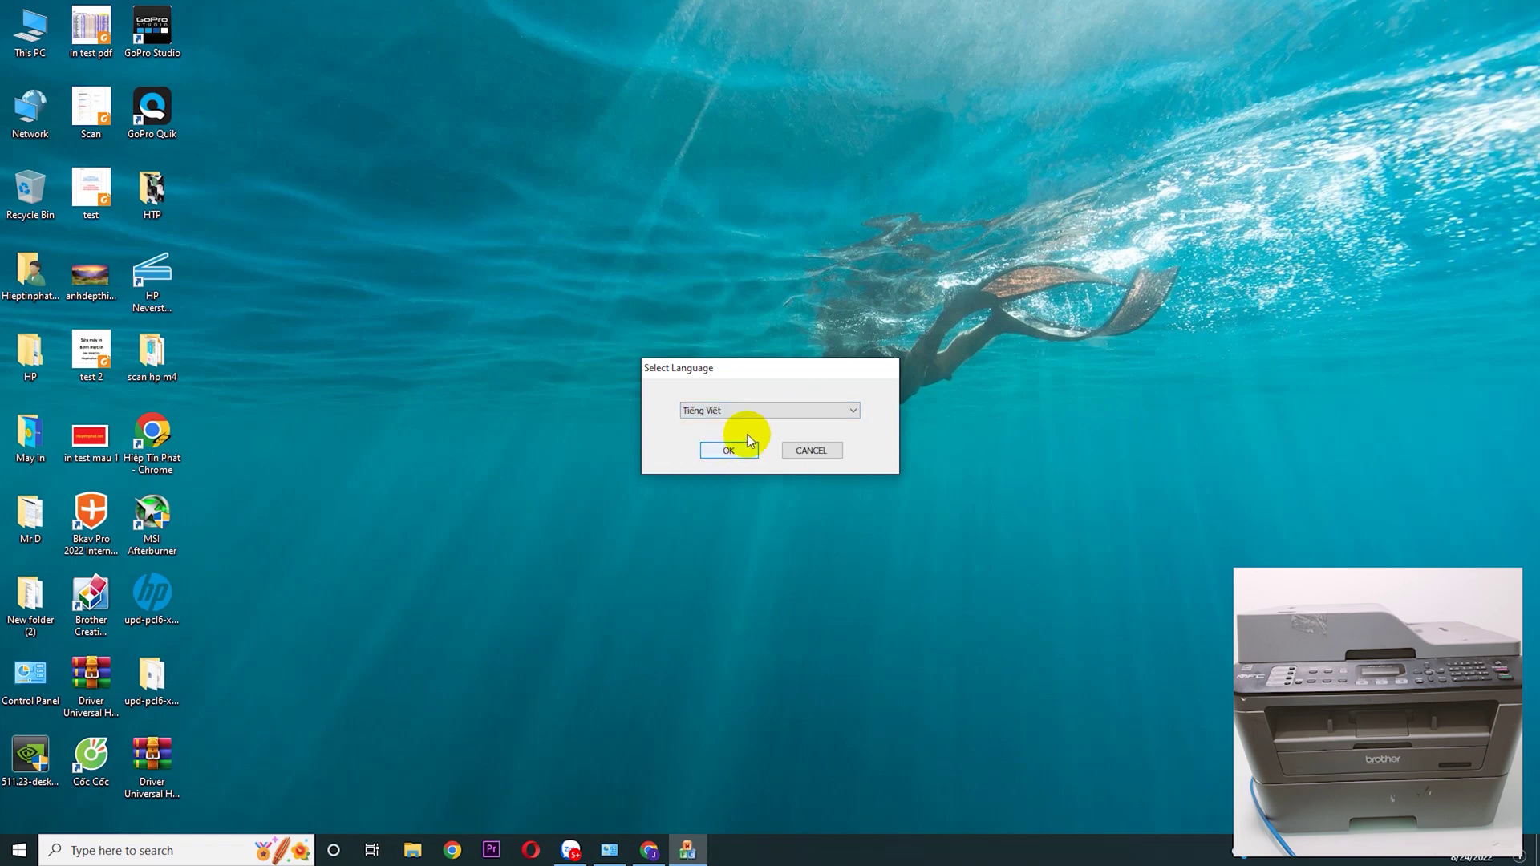
{"action": "left_click", "coordinate": [773, 412]}
{"action": "left_click", "coordinate": [728, 435]}
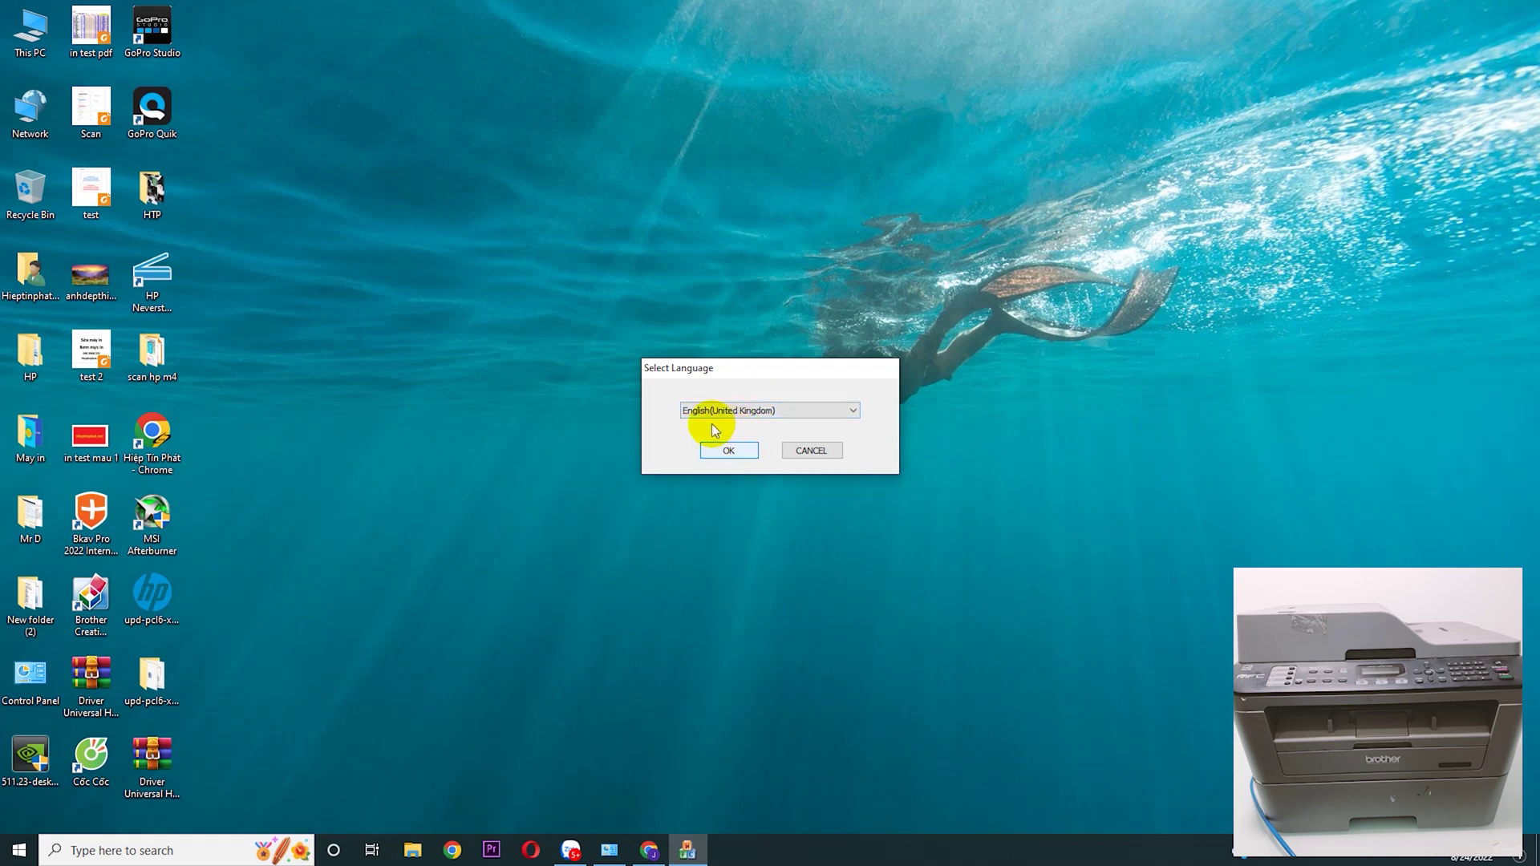
{"action": "left_click", "coordinate": [726, 450]}
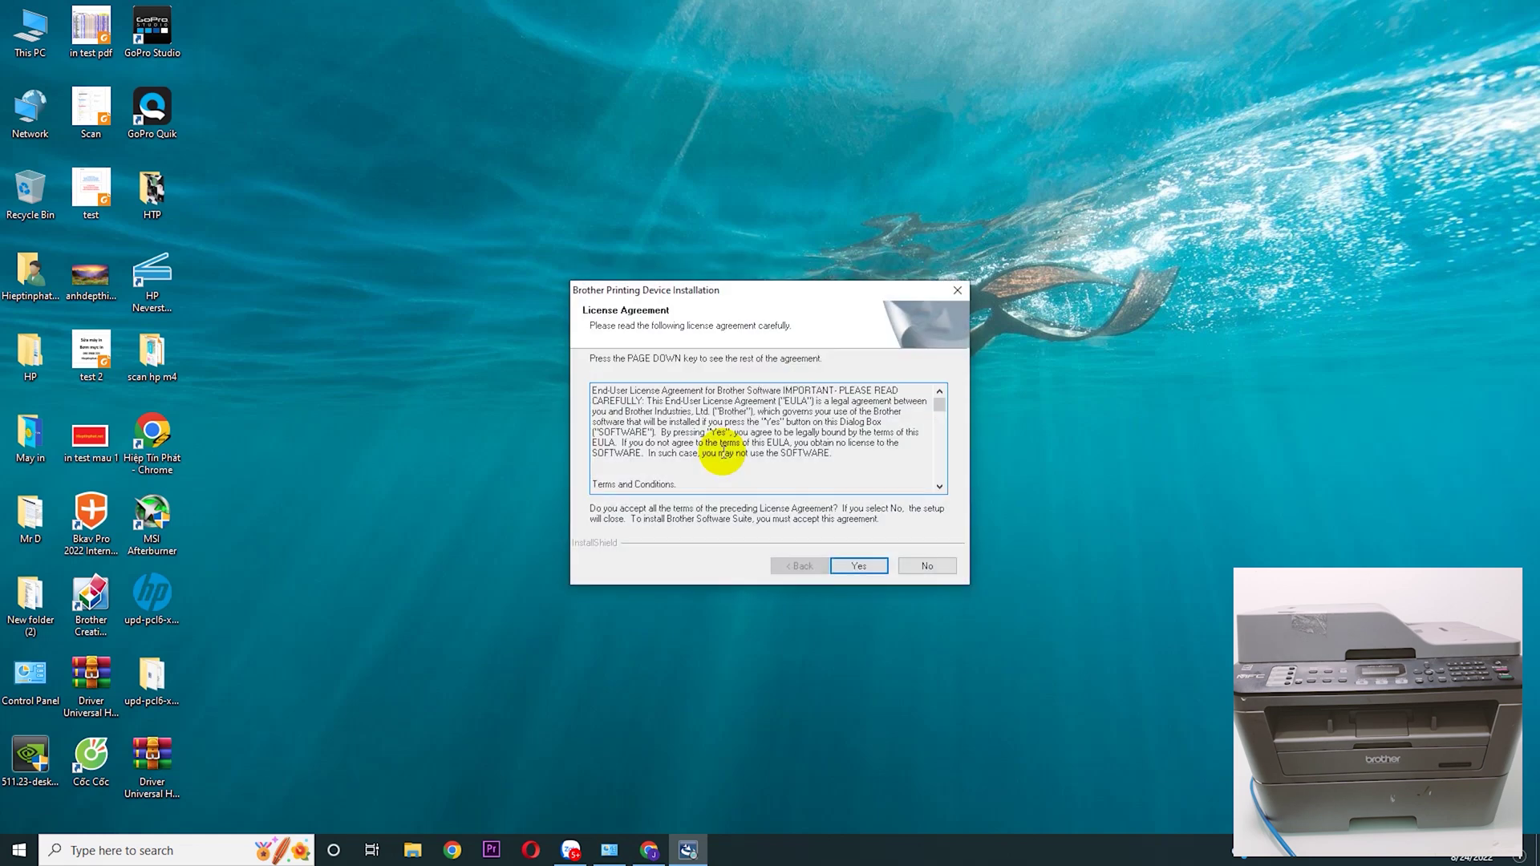
{"action": "left_click", "coordinate": [854, 566]}
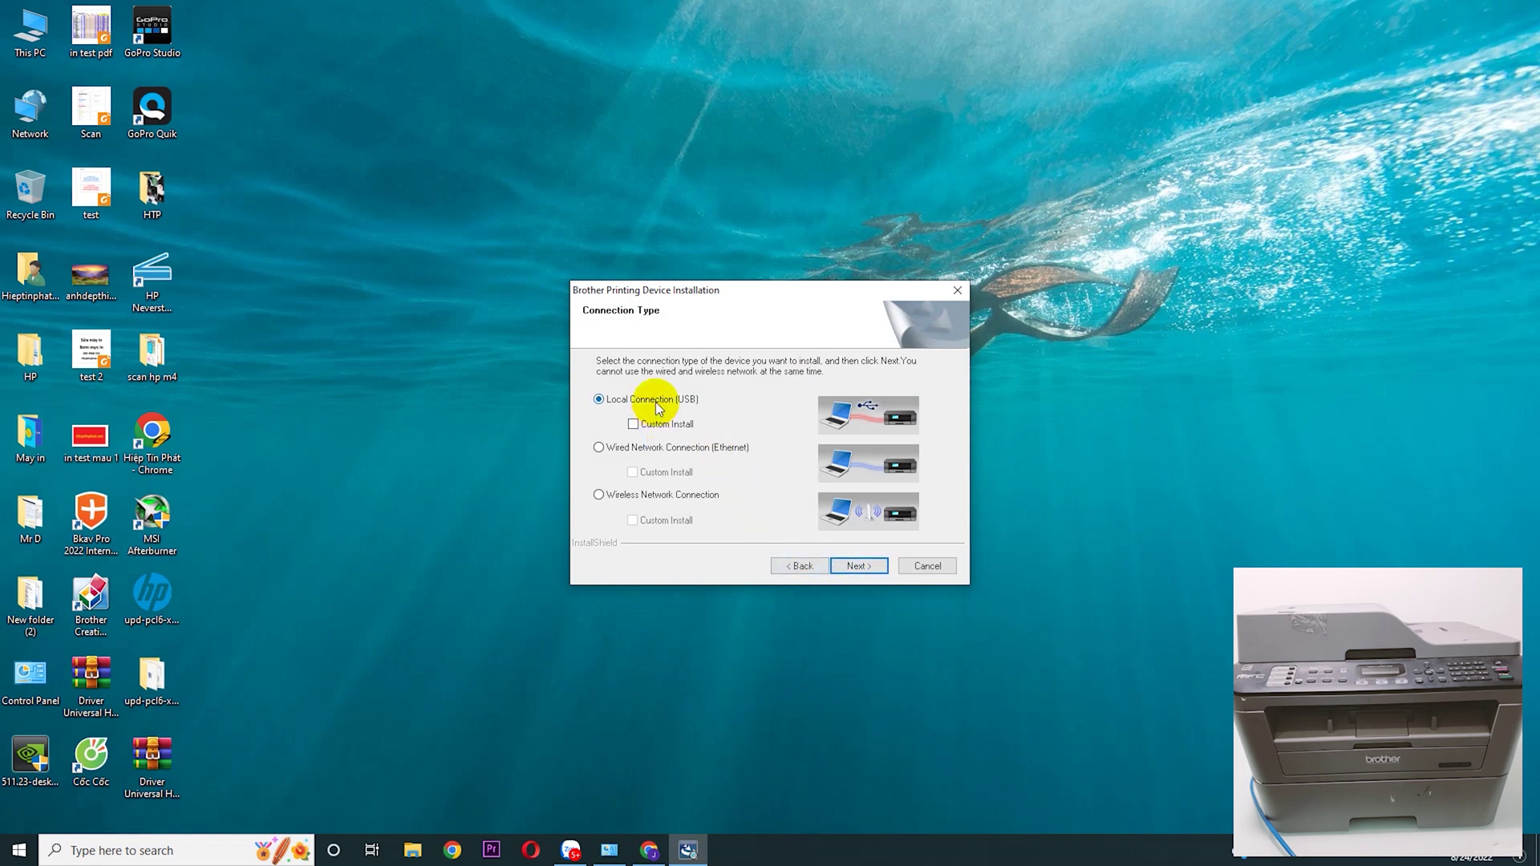
Step: Choose Wired Network Connection (Ethernet) as the printer's connection type, without custom install, and continue
{"action": "left_click", "coordinate": [690, 401]}
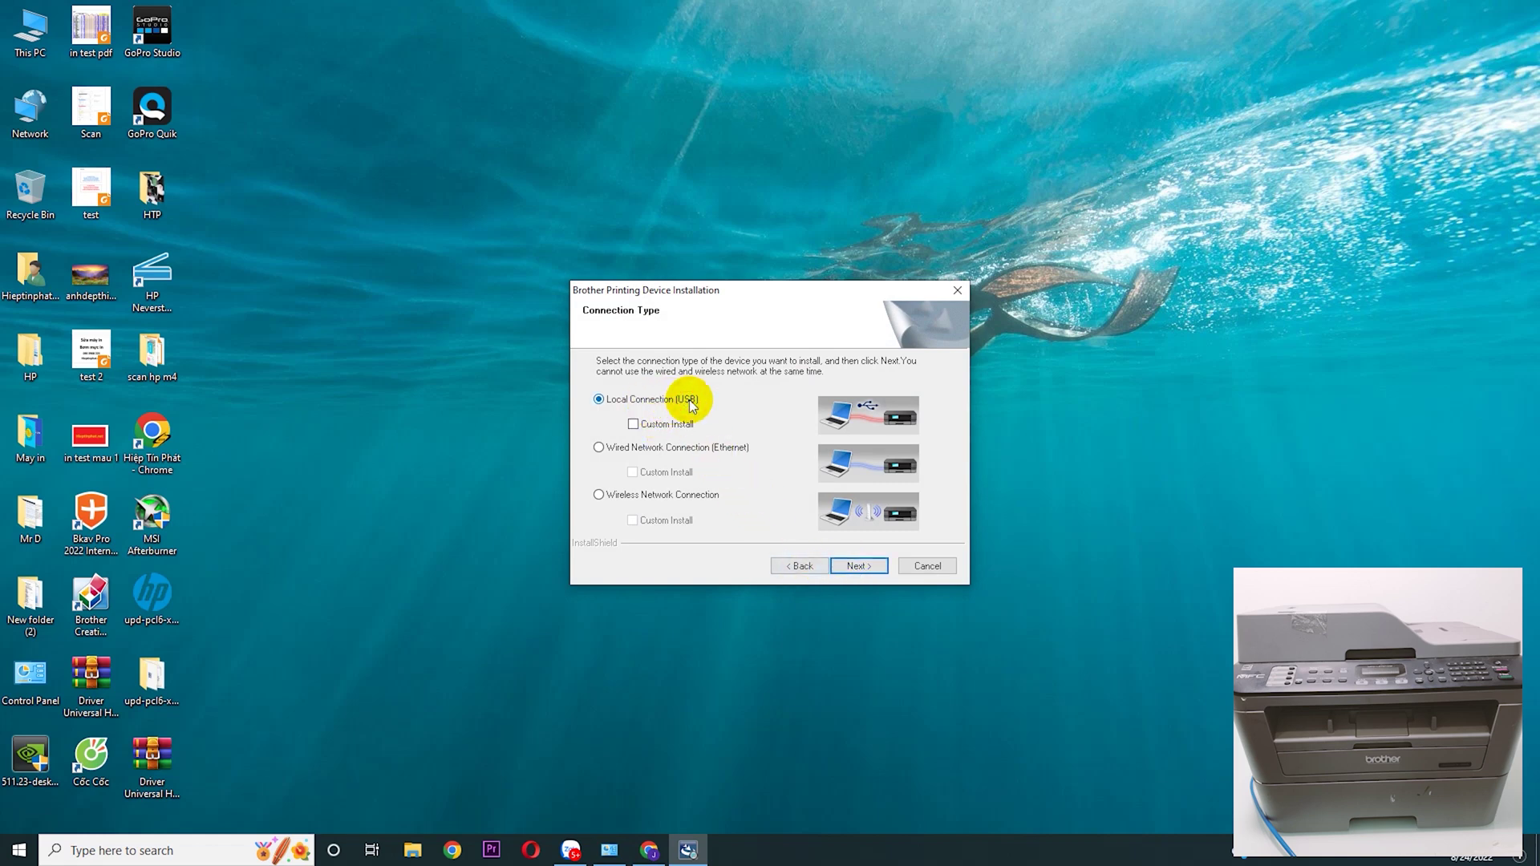
{"action": "left_click", "coordinate": [600, 447]}
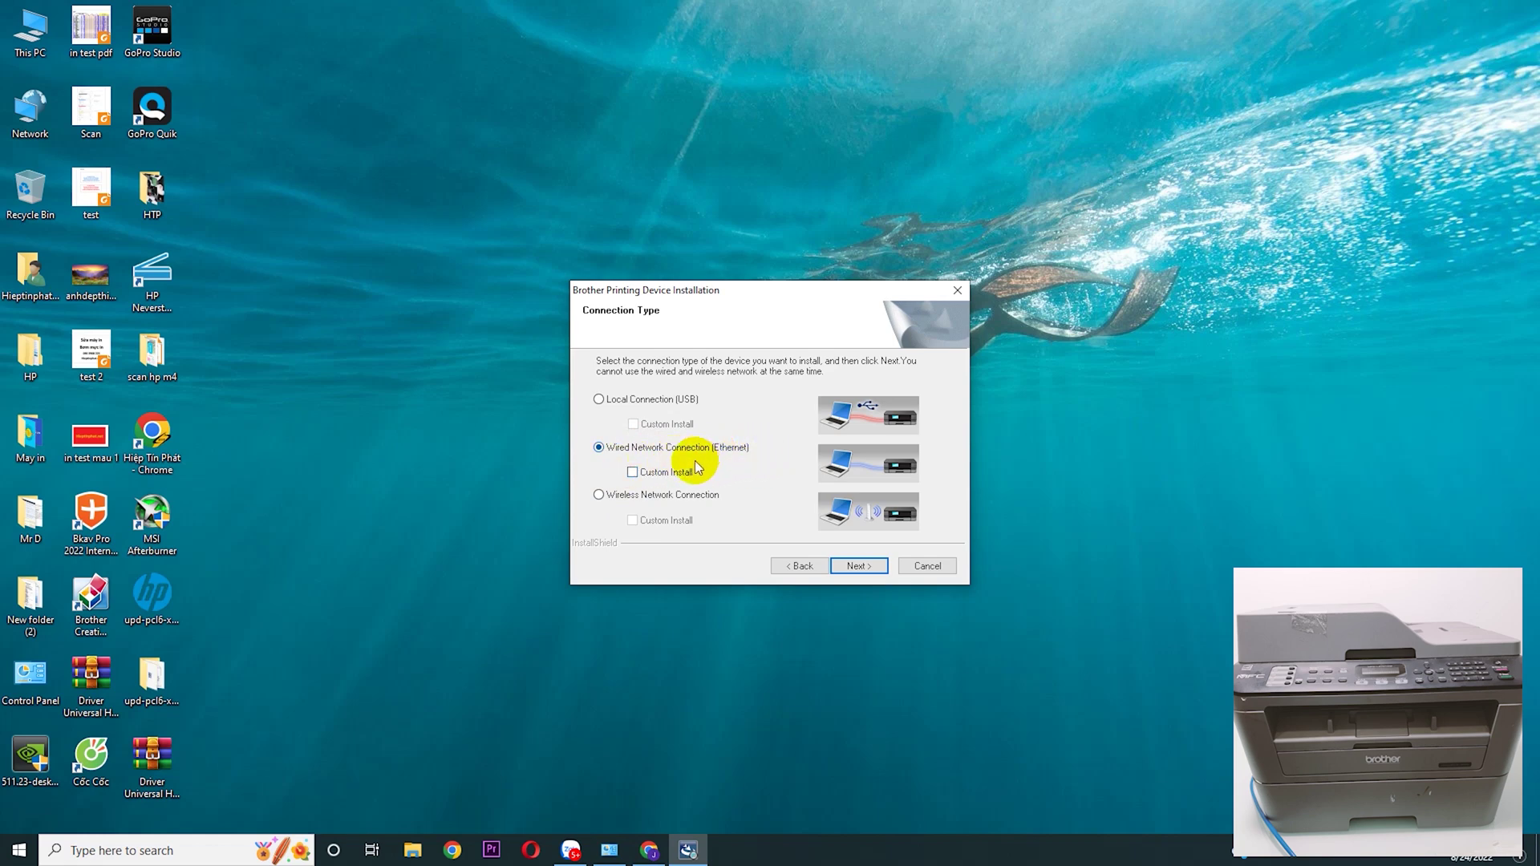
{"action": "left_click", "coordinate": [598, 496]}
{"action": "left_click", "coordinate": [599, 448]}
{"action": "left_click", "coordinate": [857, 567]}
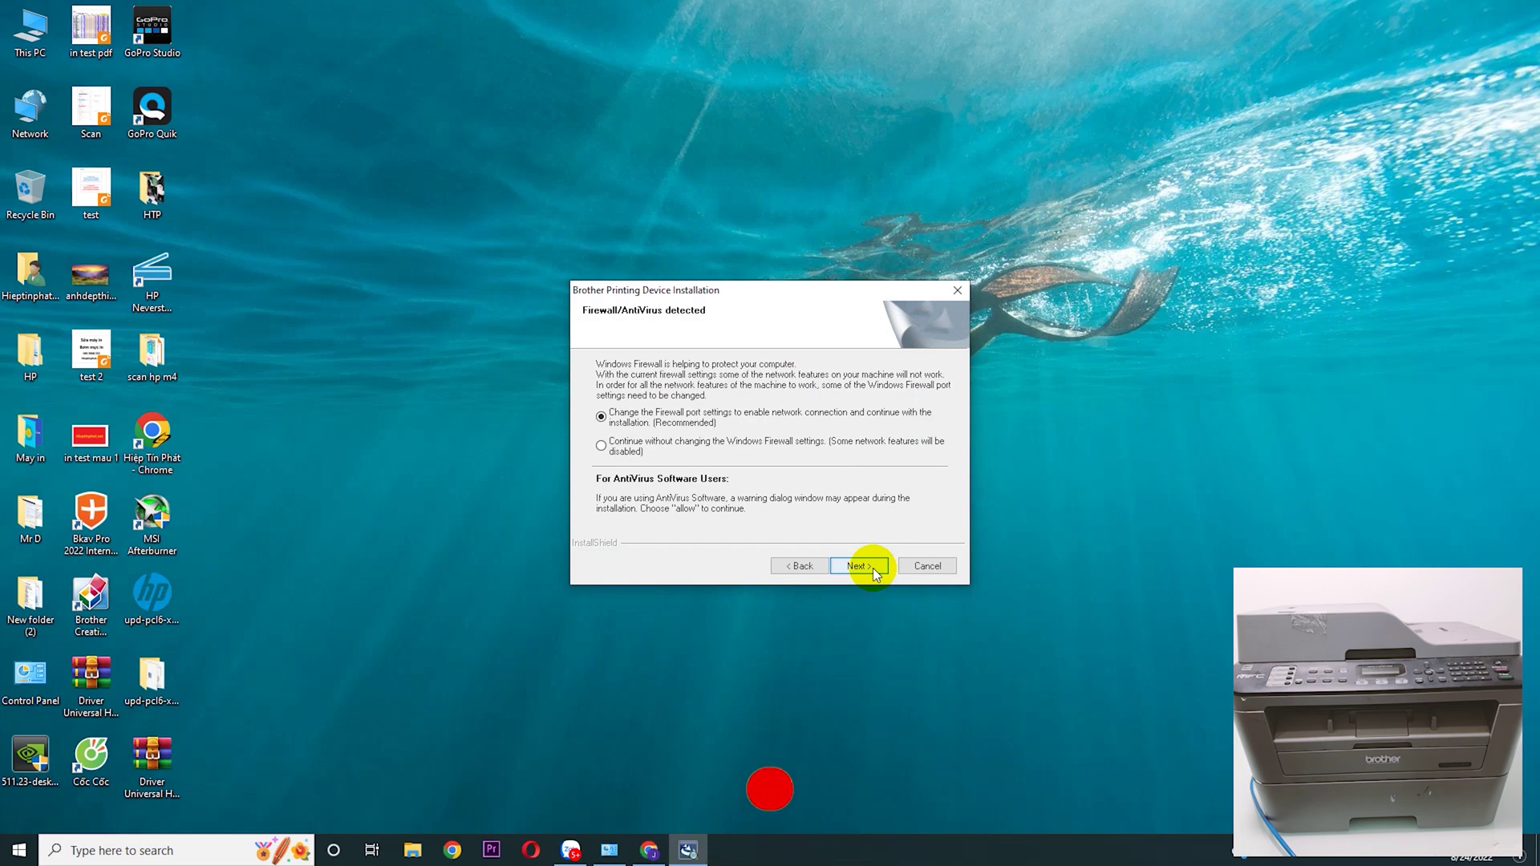
Step: Accept the recommended firewall port change and start installing the MFC-L2700DW series machine at 192.168.88.77
{"action": "left_click", "coordinate": [873, 567]}
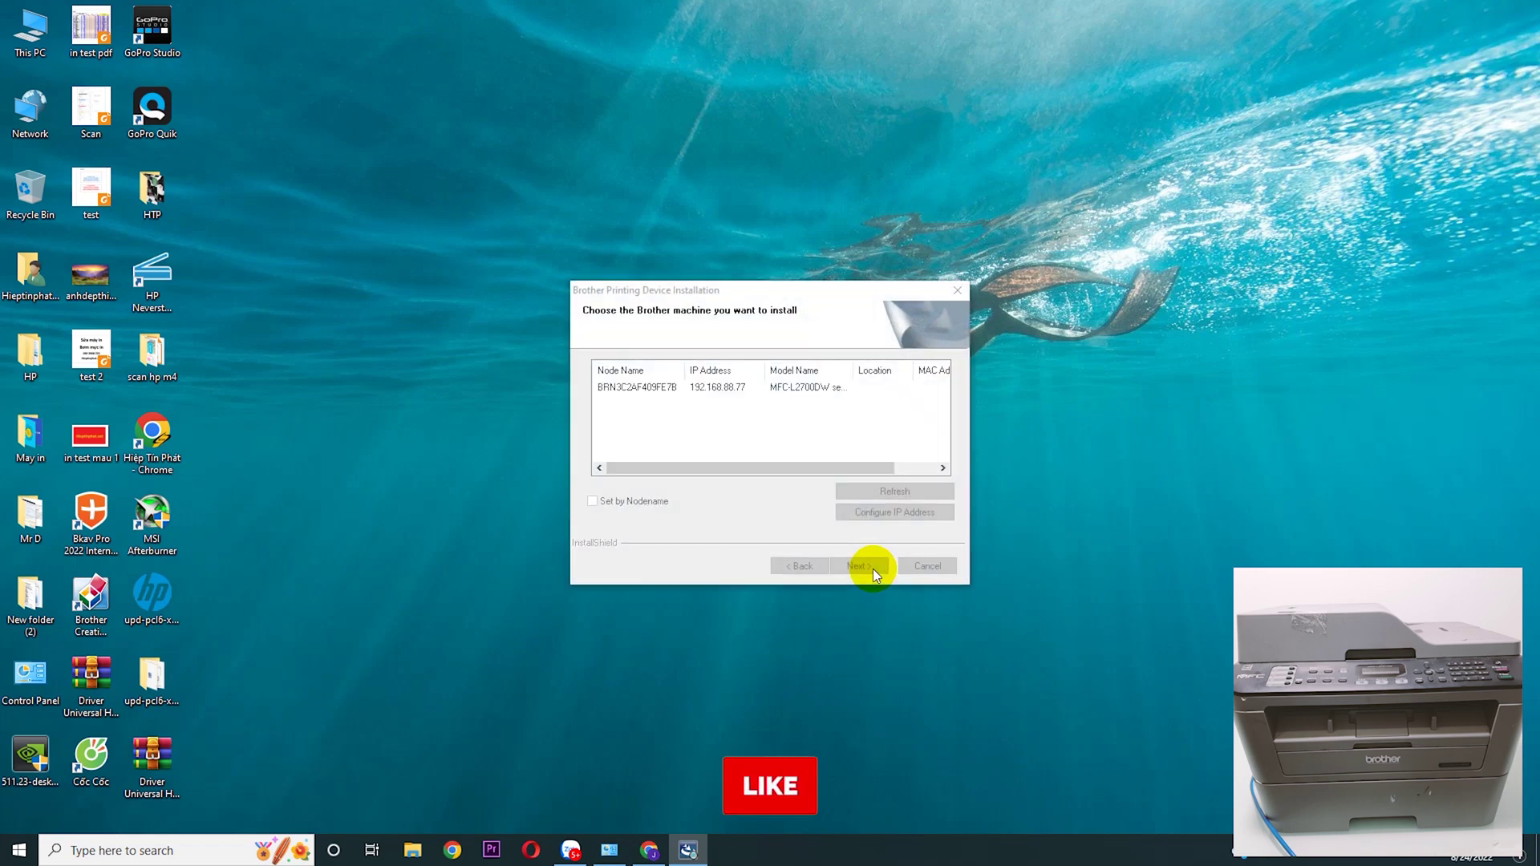
{"action": "left_click", "coordinate": [700, 391]}
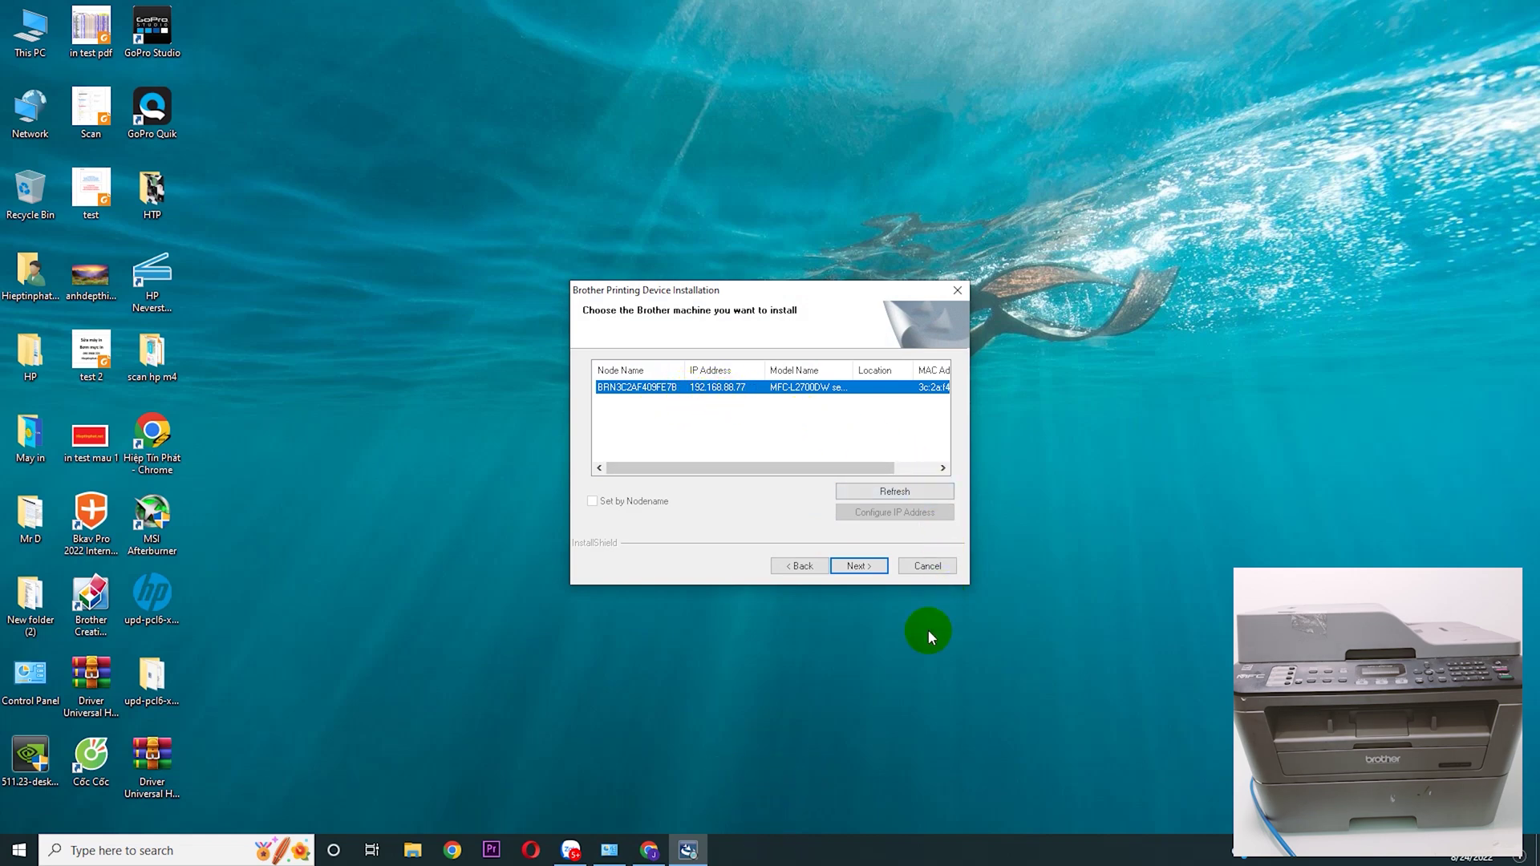
{"action": "left_click", "coordinate": [860, 566]}
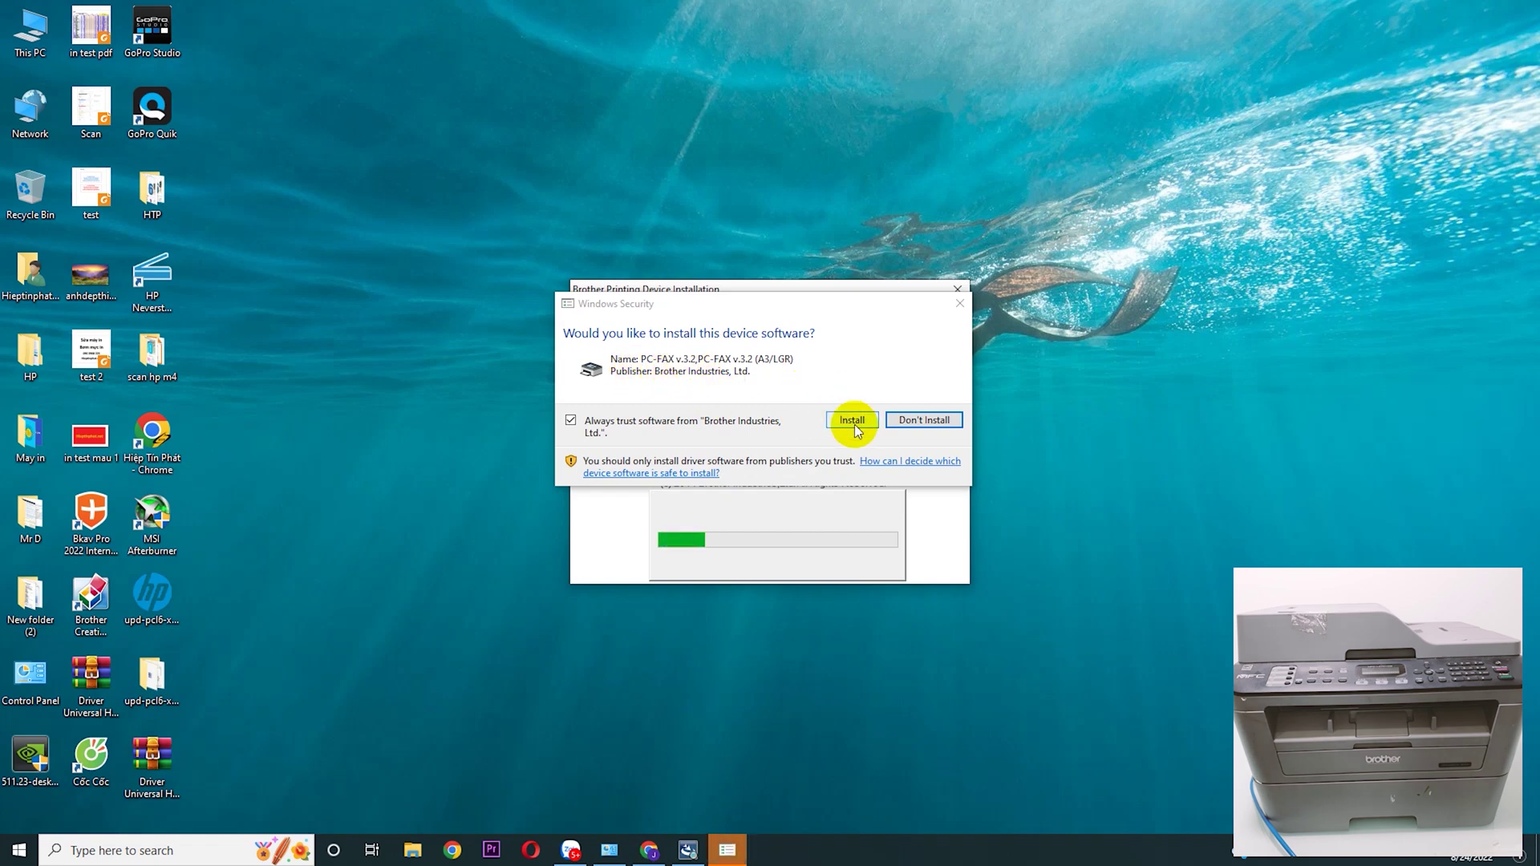
Step: Answer the security prompts for the Brother PC-FAX v.3.2 device software so the driver installation can continue
{"action": "left_click", "coordinate": [912, 422]}
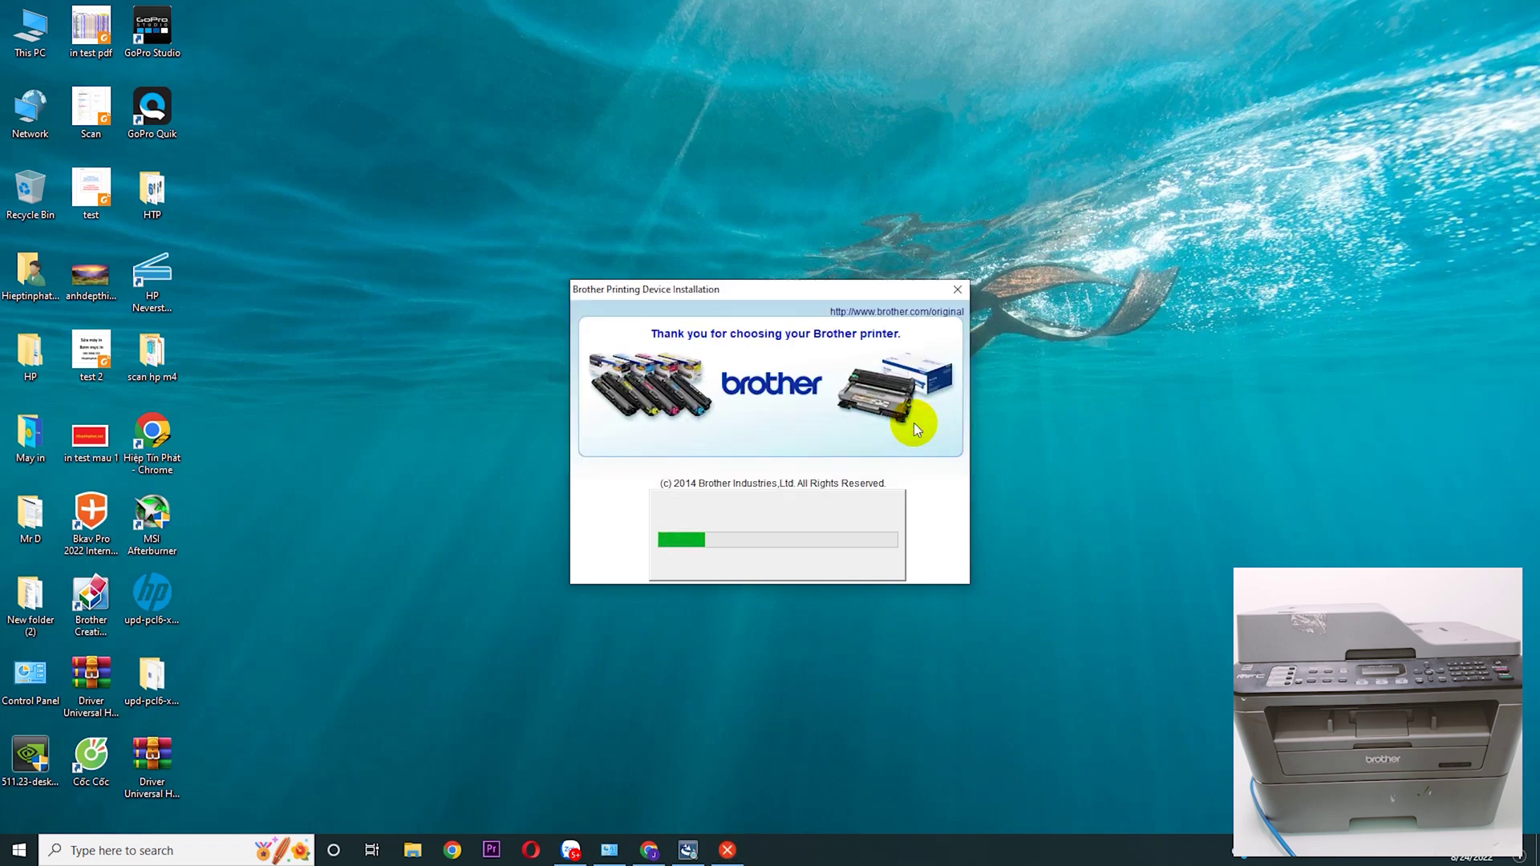
{"action": "left_click", "coordinate": [732, 850]}
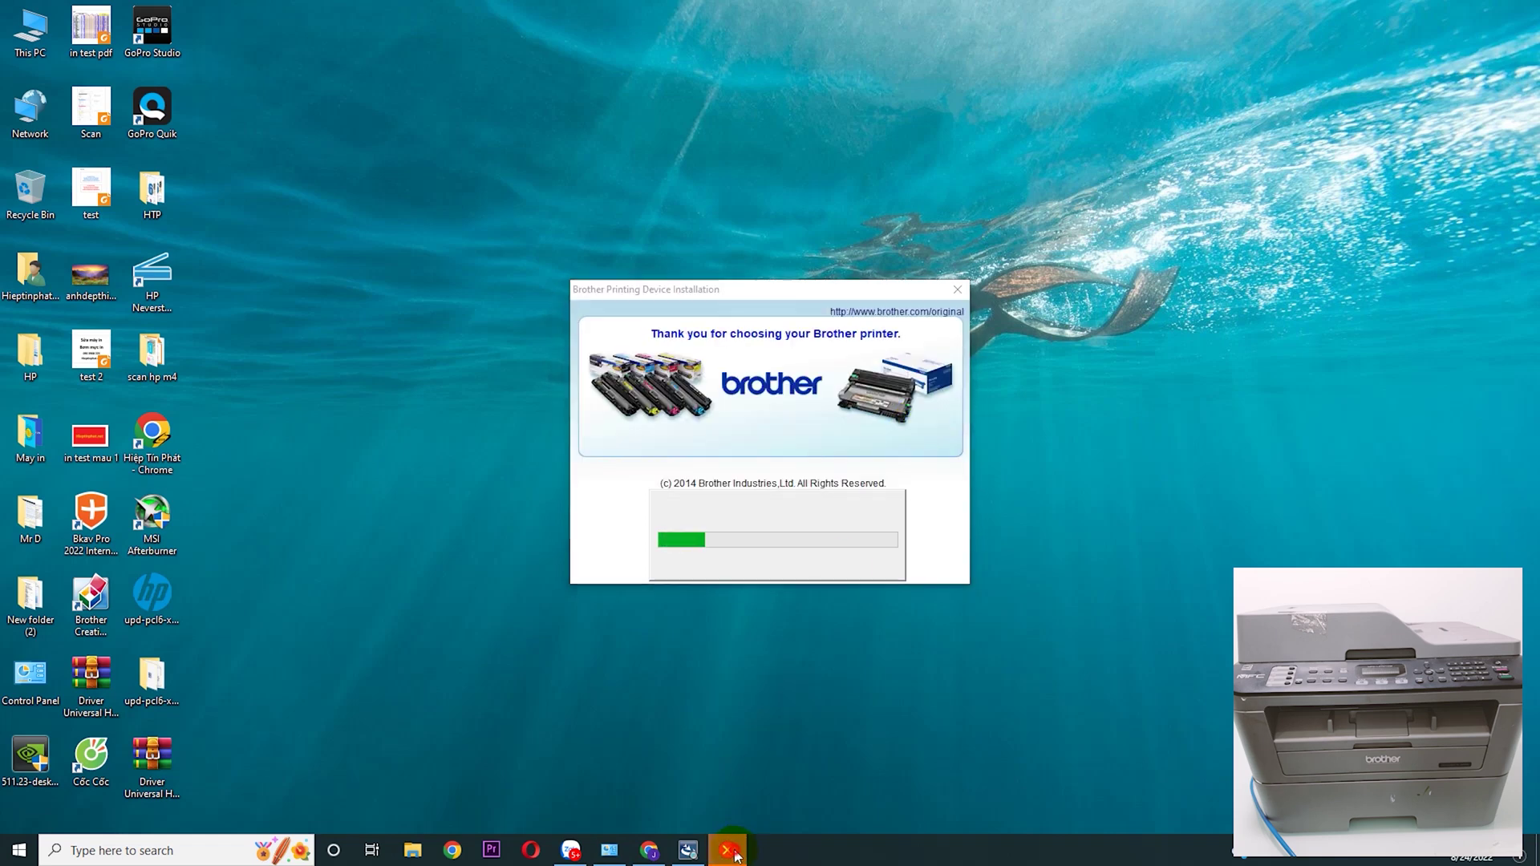
{"action": "left_click", "coordinate": [870, 466]}
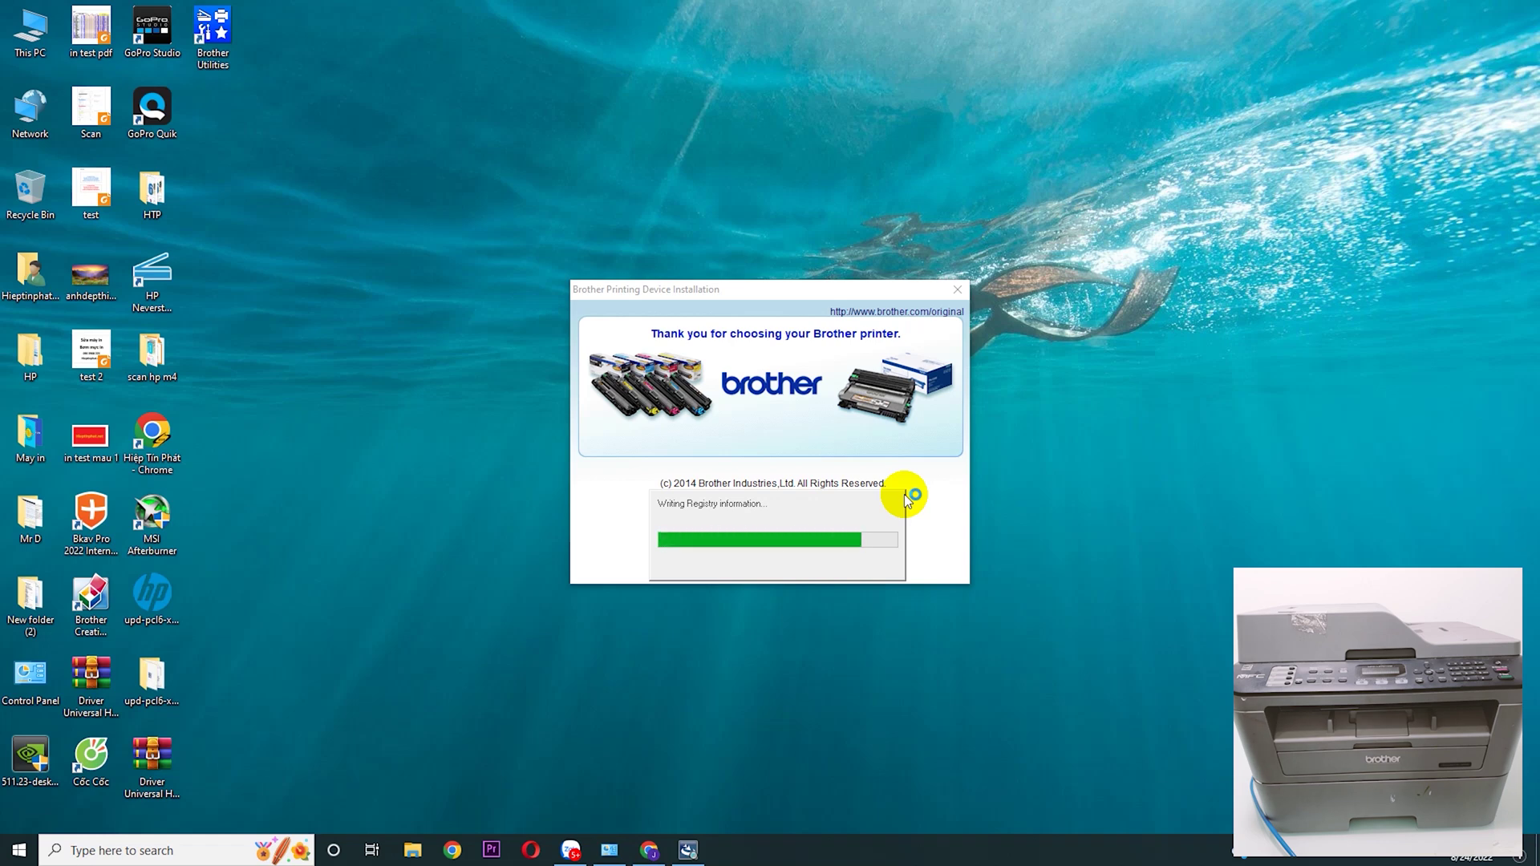
Step: Continue past the On-Line Registration page without registering the device with Brother
{"action": "left_click", "coordinate": [871, 568]}
{"action": "left_click", "coordinate": [870, 568]}
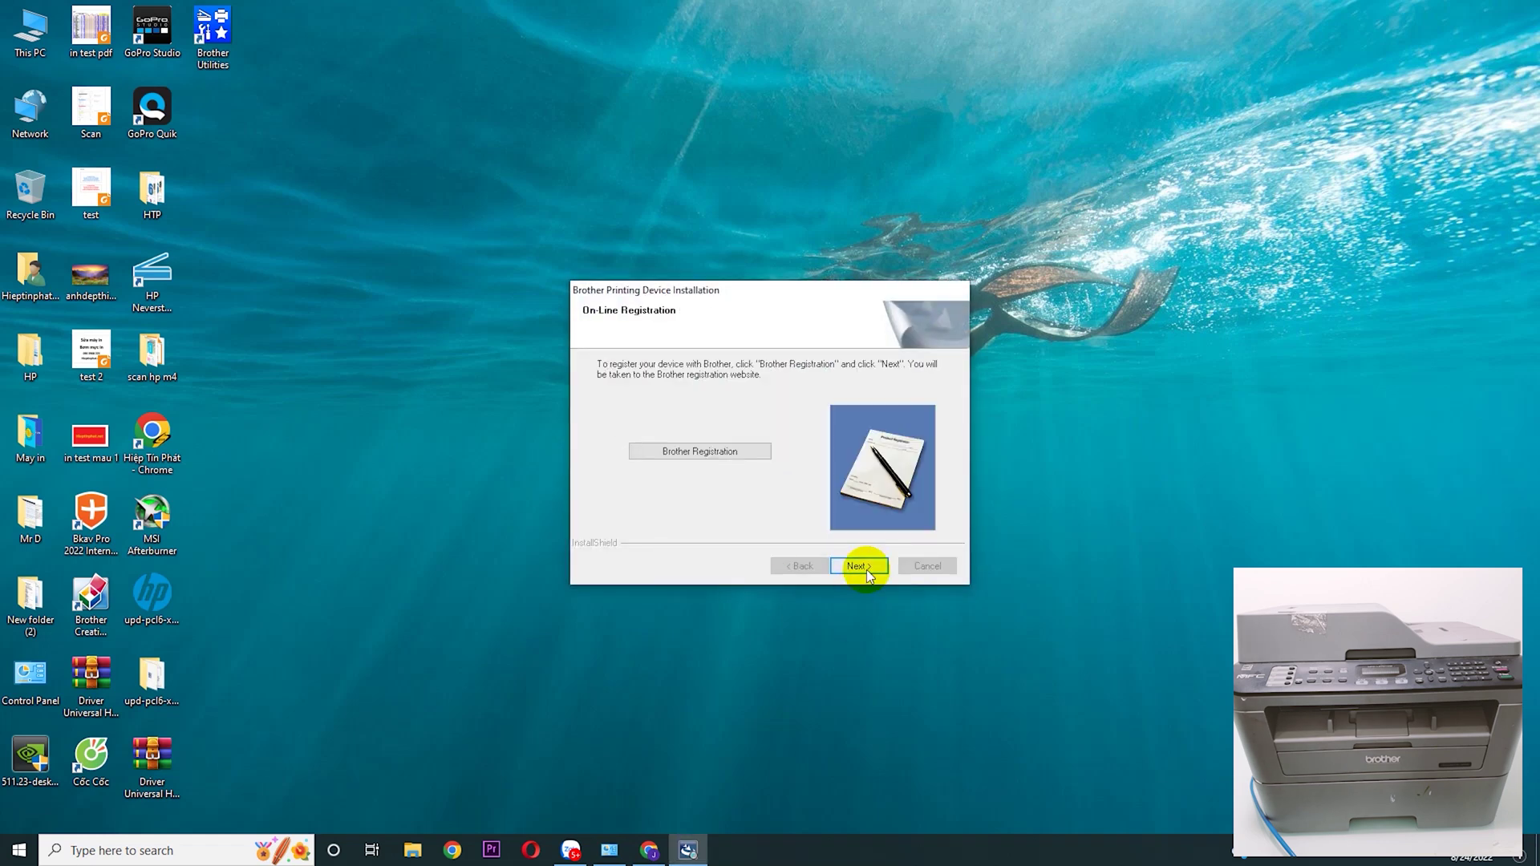
{"action": "left_click", "coordinate": [859, 566]}
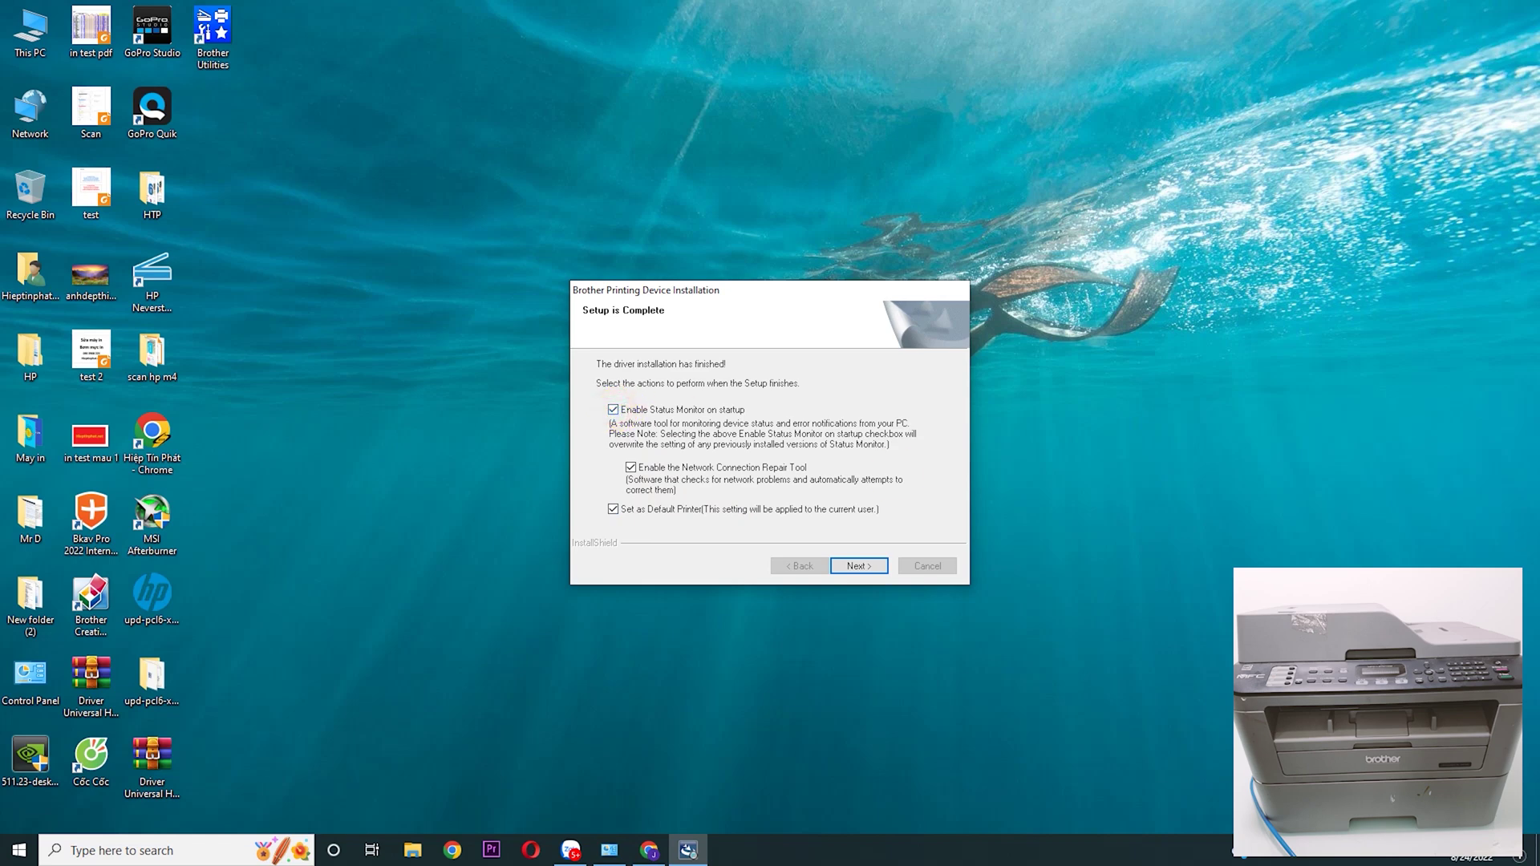
Step: Keep Status Monitor, the Network Connection Repair Tool and default printer enabled, and opt out of the Brother Product Research and Support Program
{"action": "left_click", "coordinate": [613, 410]}
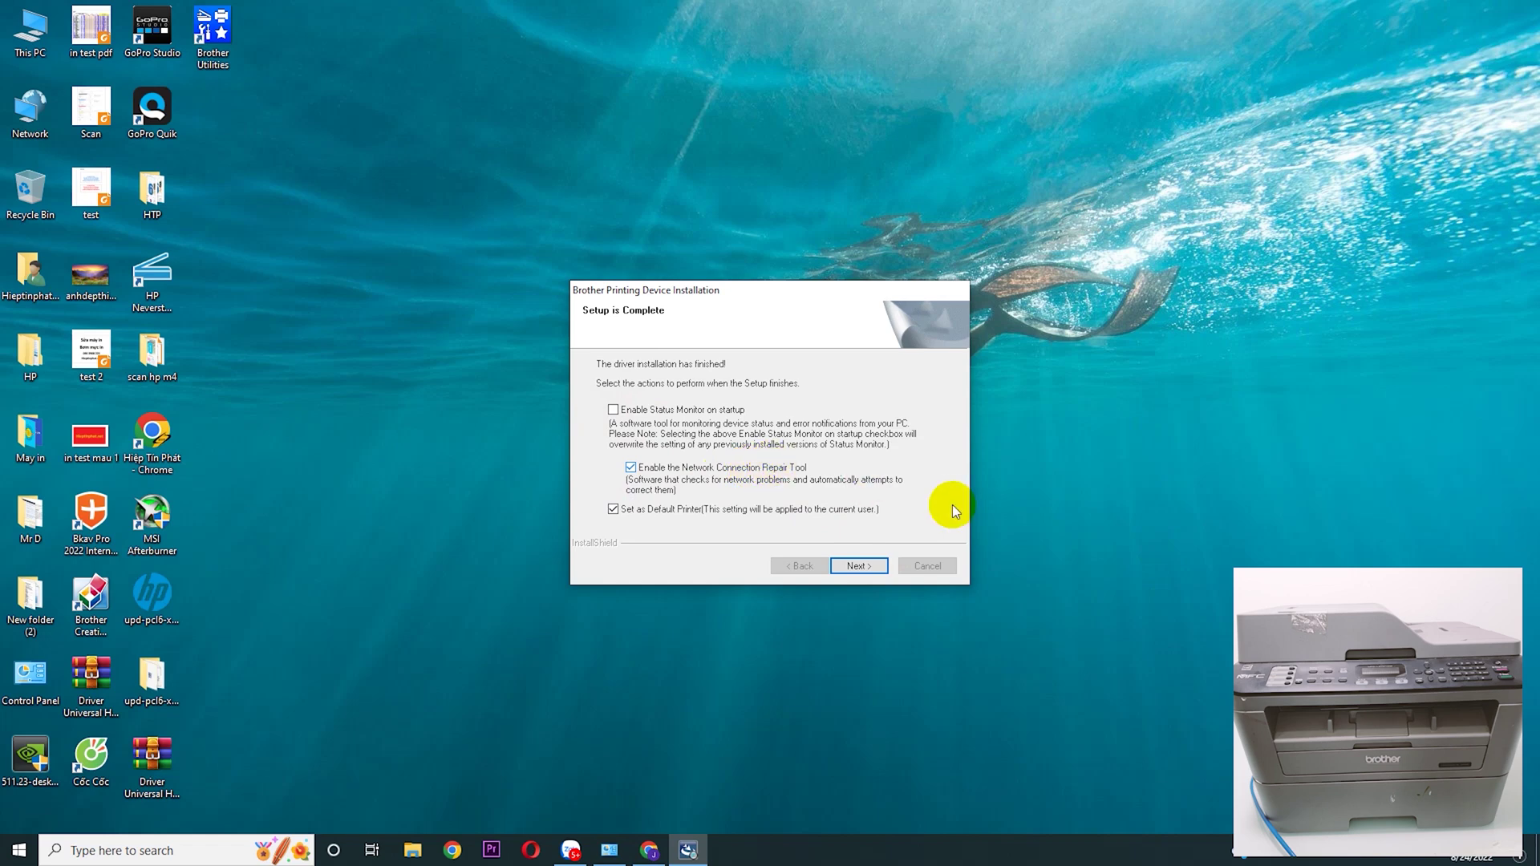
{"action": "left_click", "coordinate": [613, 411]}
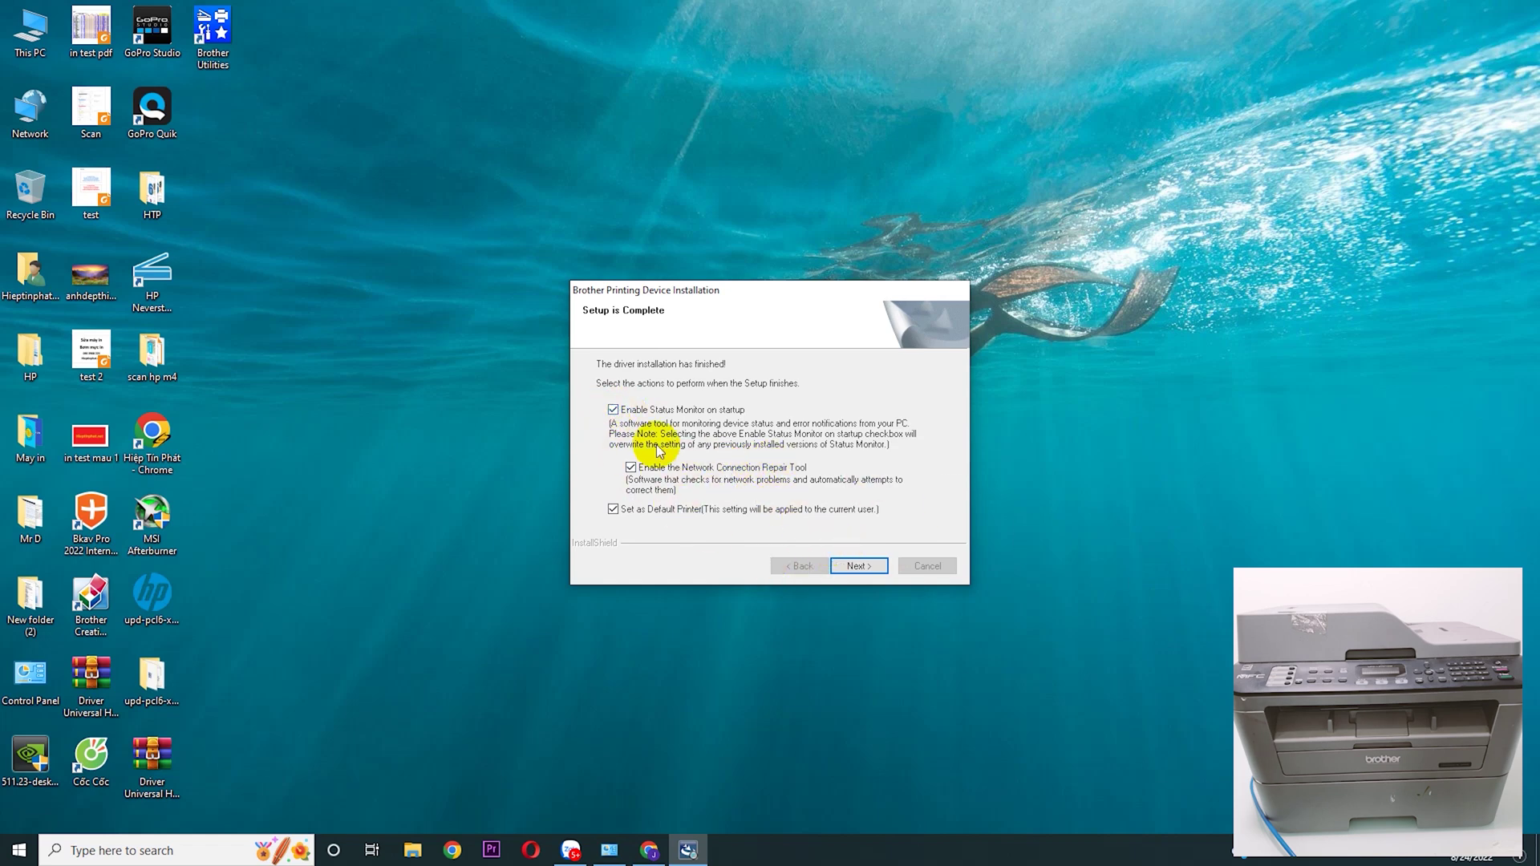
{"action": "left_click", "coordinate": [858, 566]}
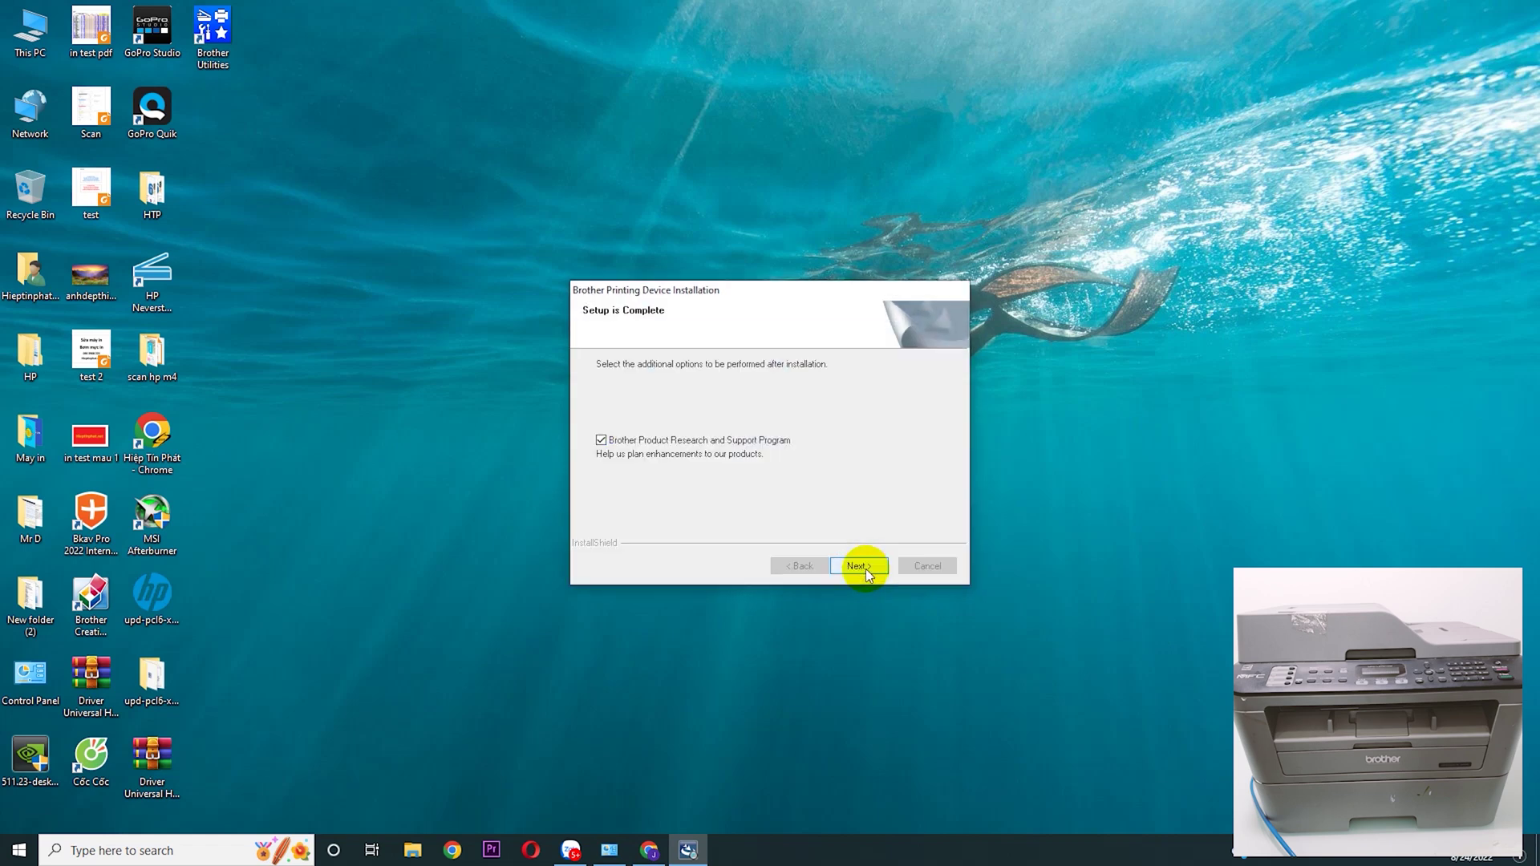
{"action": "left_click", "coordinate": [599, 444]}
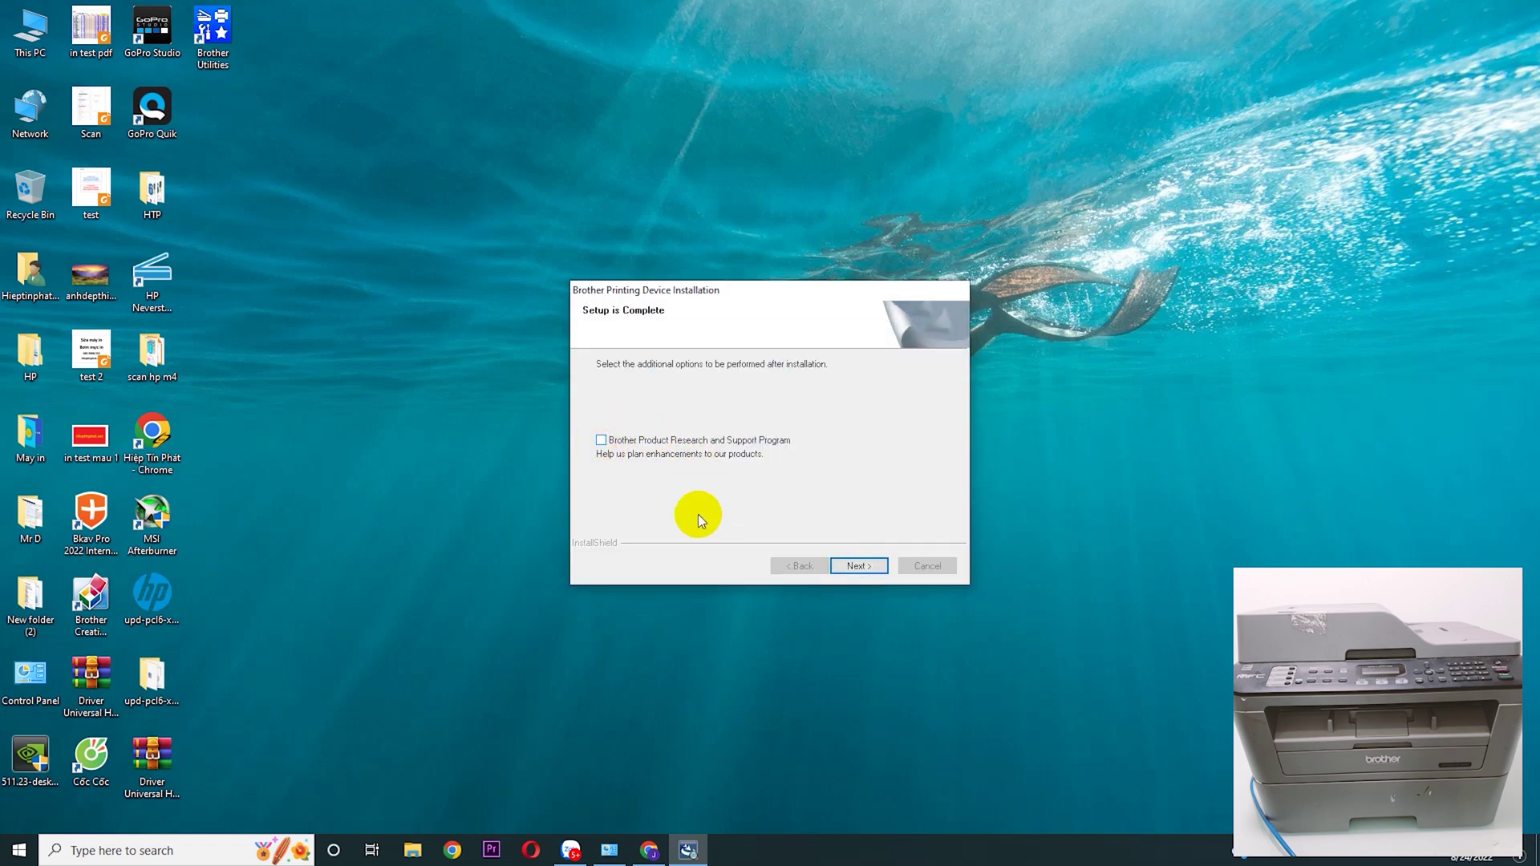
{"action": "left_click", "coordinate": [858, 566]}
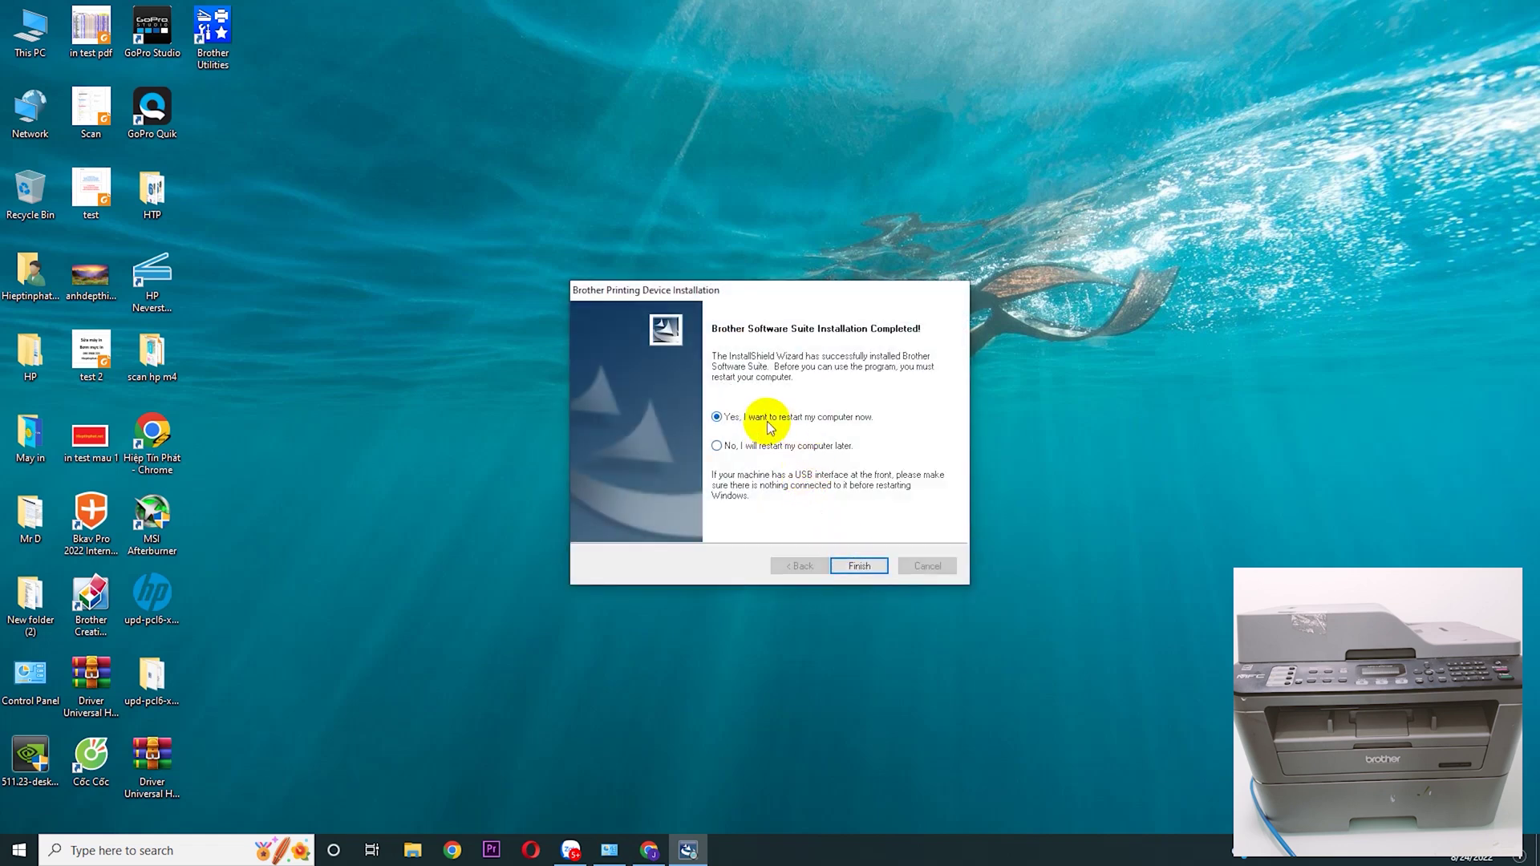
Step: Finish the installation with the option to restart the computer later, dismiss the restart notice and refresh the desktop
{"action": "left_click", "coordinate": [770, 446]}
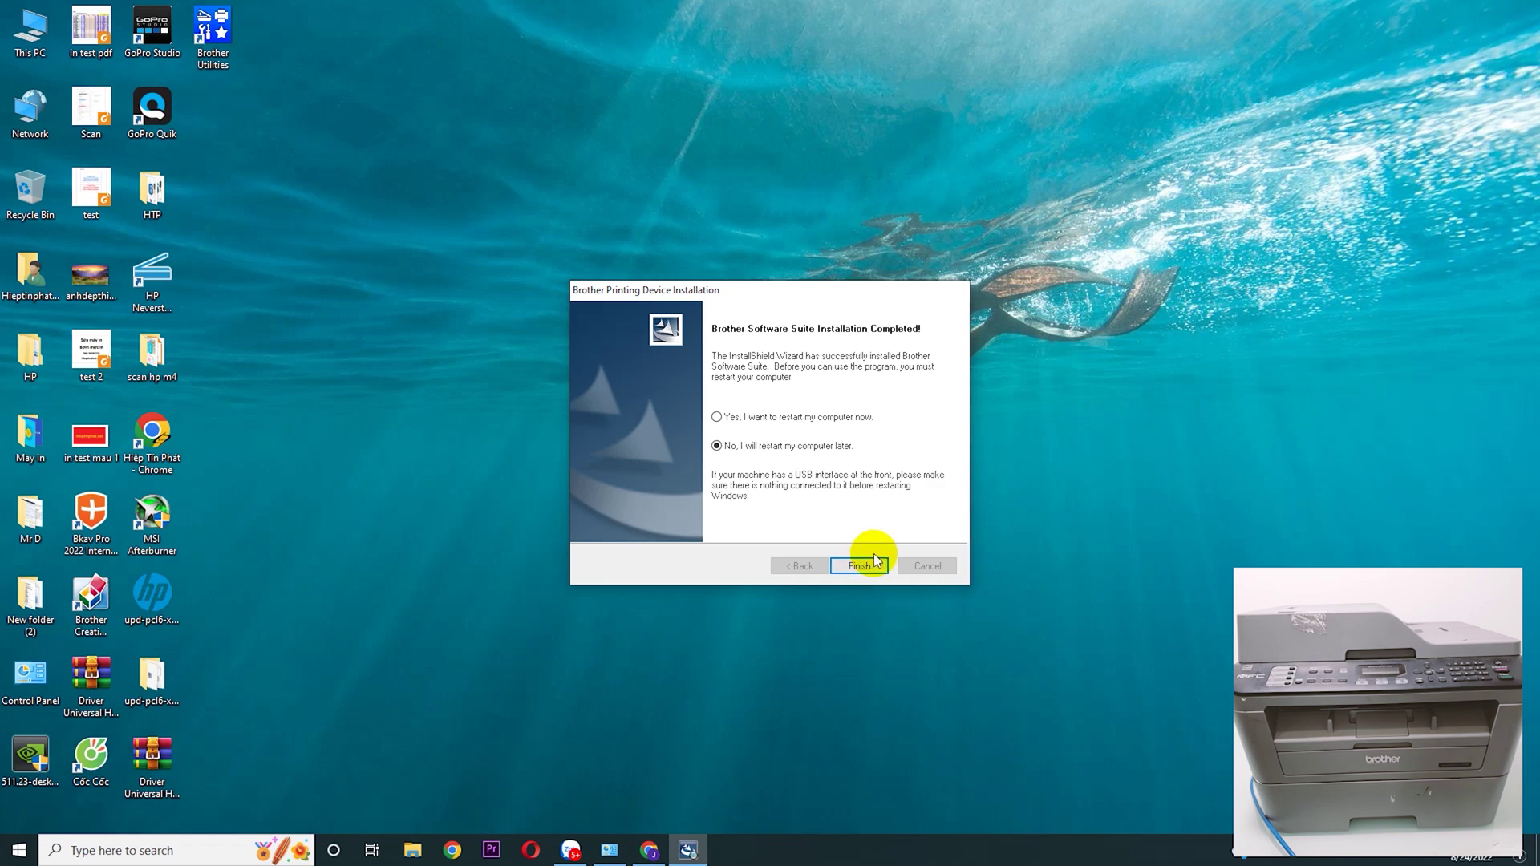
{"action": "left_click", "coordinate": [876, 572]}
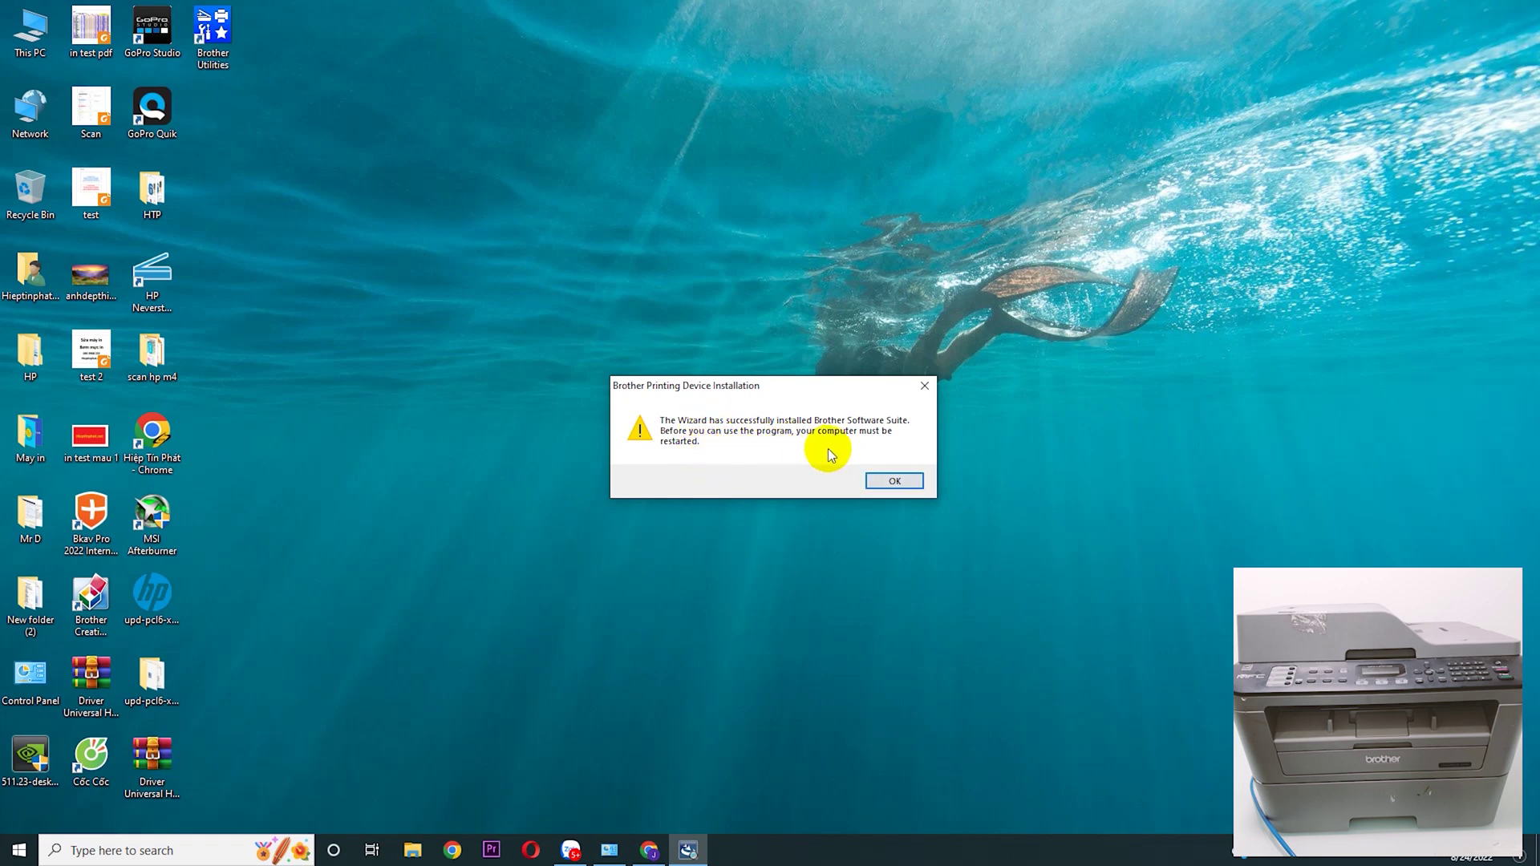
{"action": "left_click", "coordinate": [892, 479]}
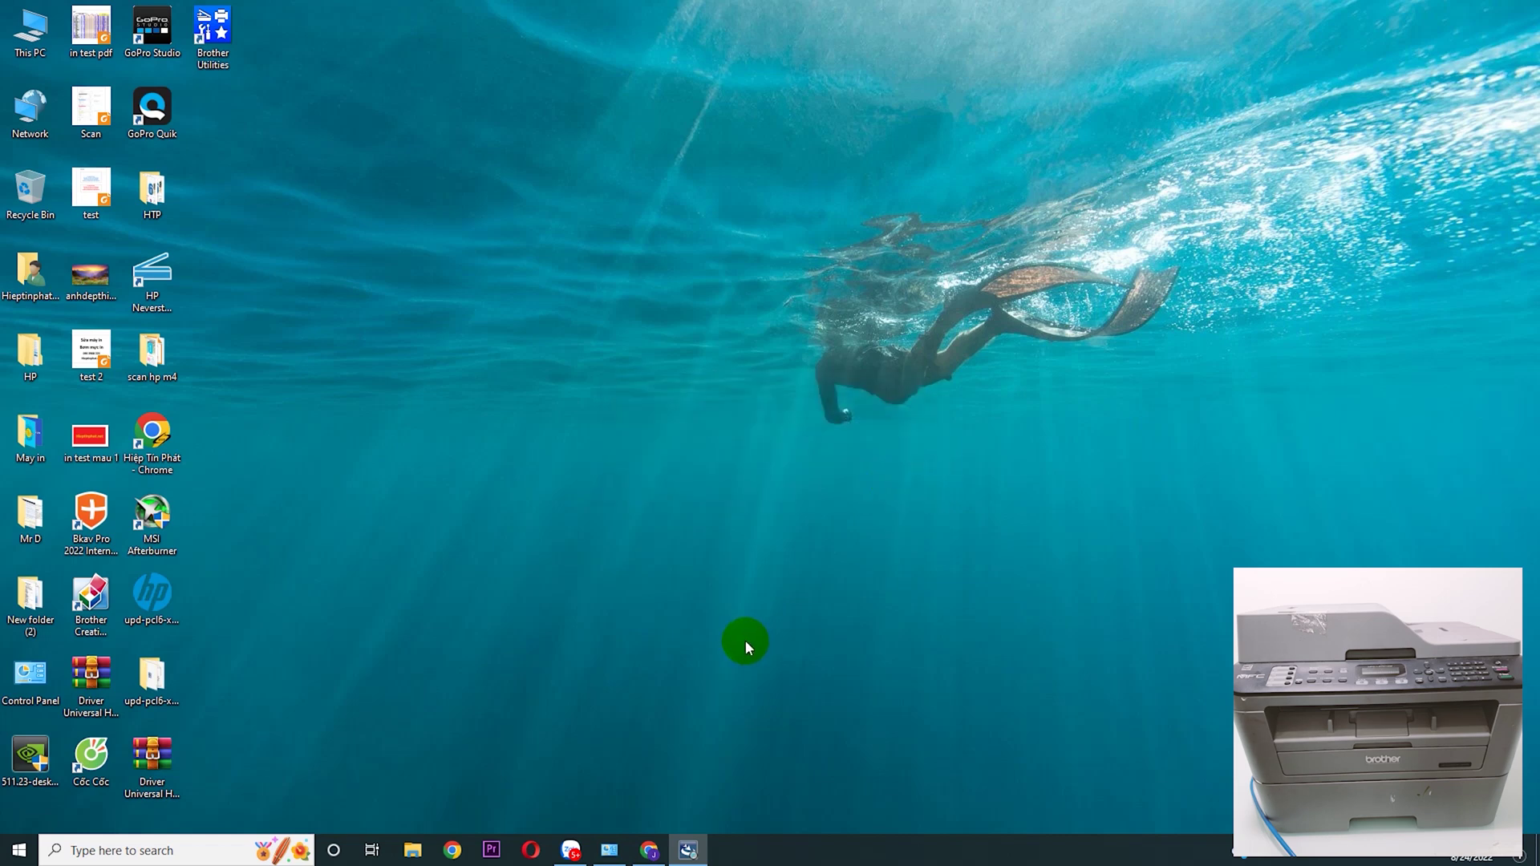
{"action": "right_click", "coordinate": [676, 492]}
{"action": "left_click", "coordinate": [735, 536]}
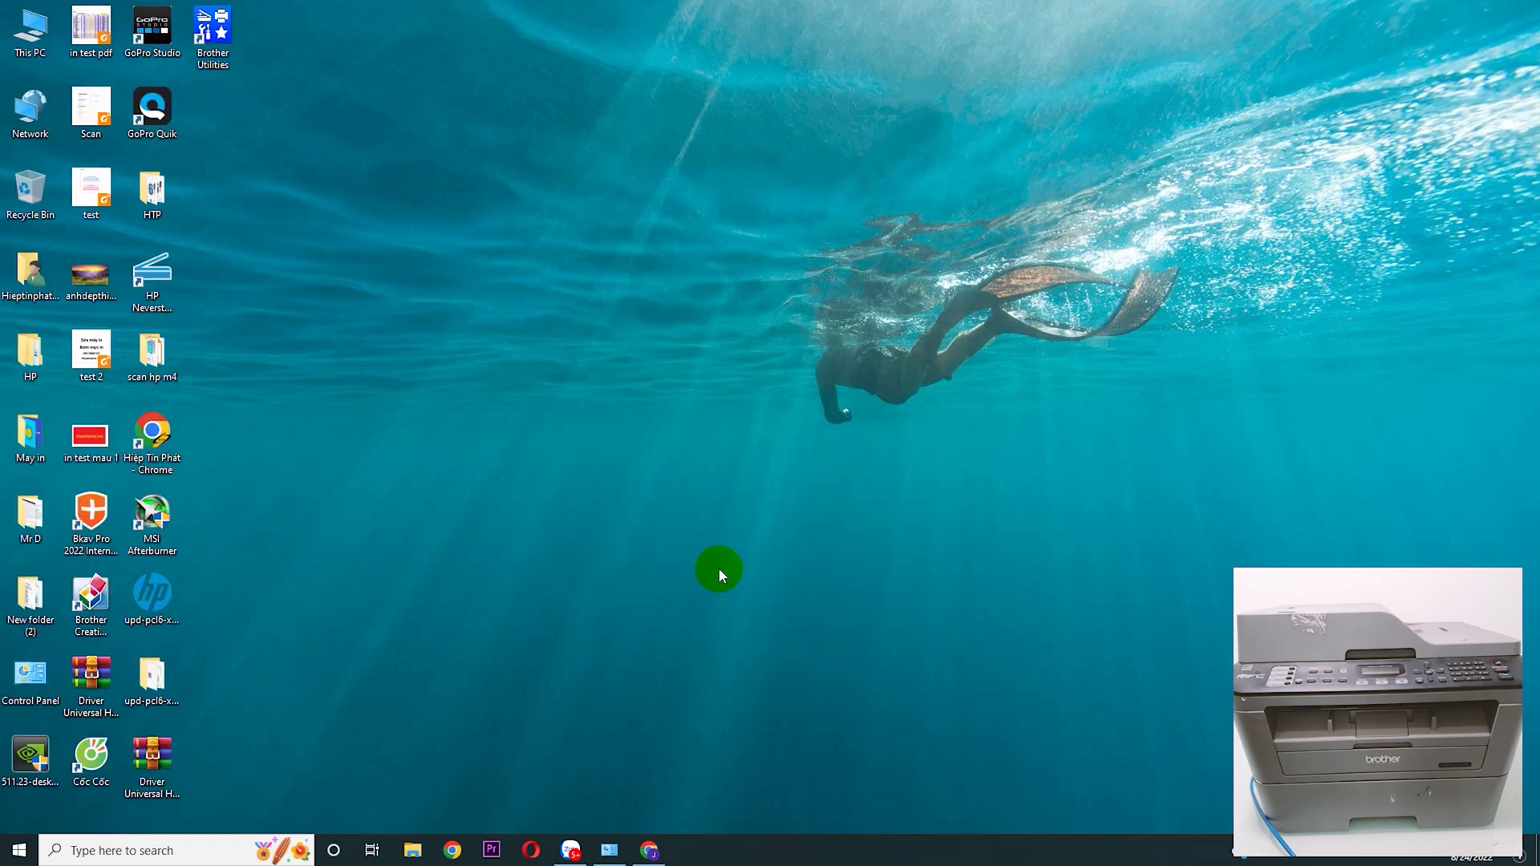
Step: Open Control Panel from the desktop and display the Devices and Printers list
{"action": "double_click", "coordinate": [23, 672]}
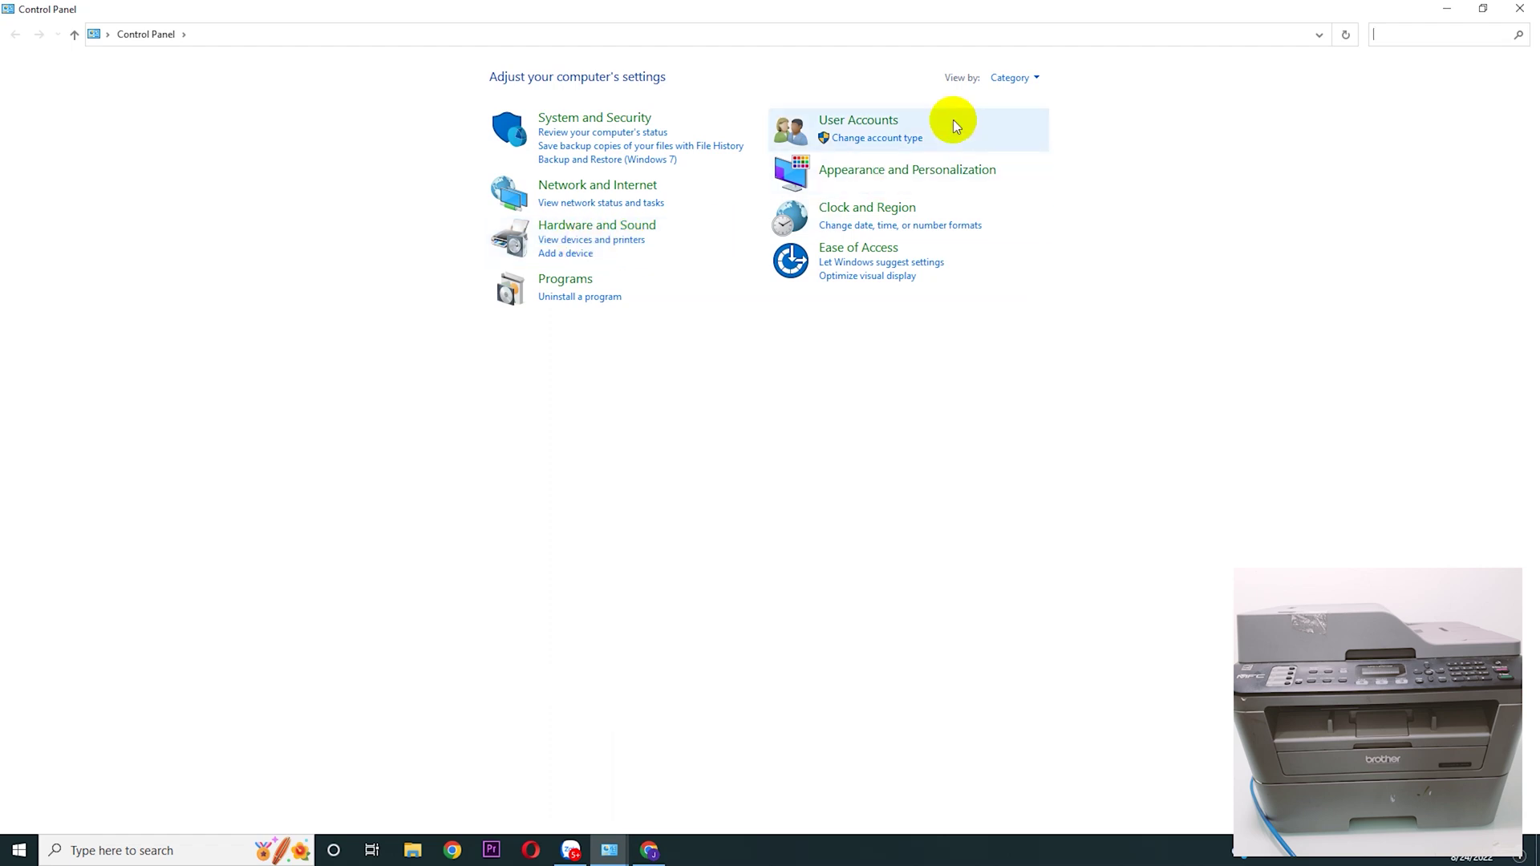
{"action": "left_click", "coordinate": [1012, 77]}
{"action": "left_click", "coordinate": [1047, 123]}
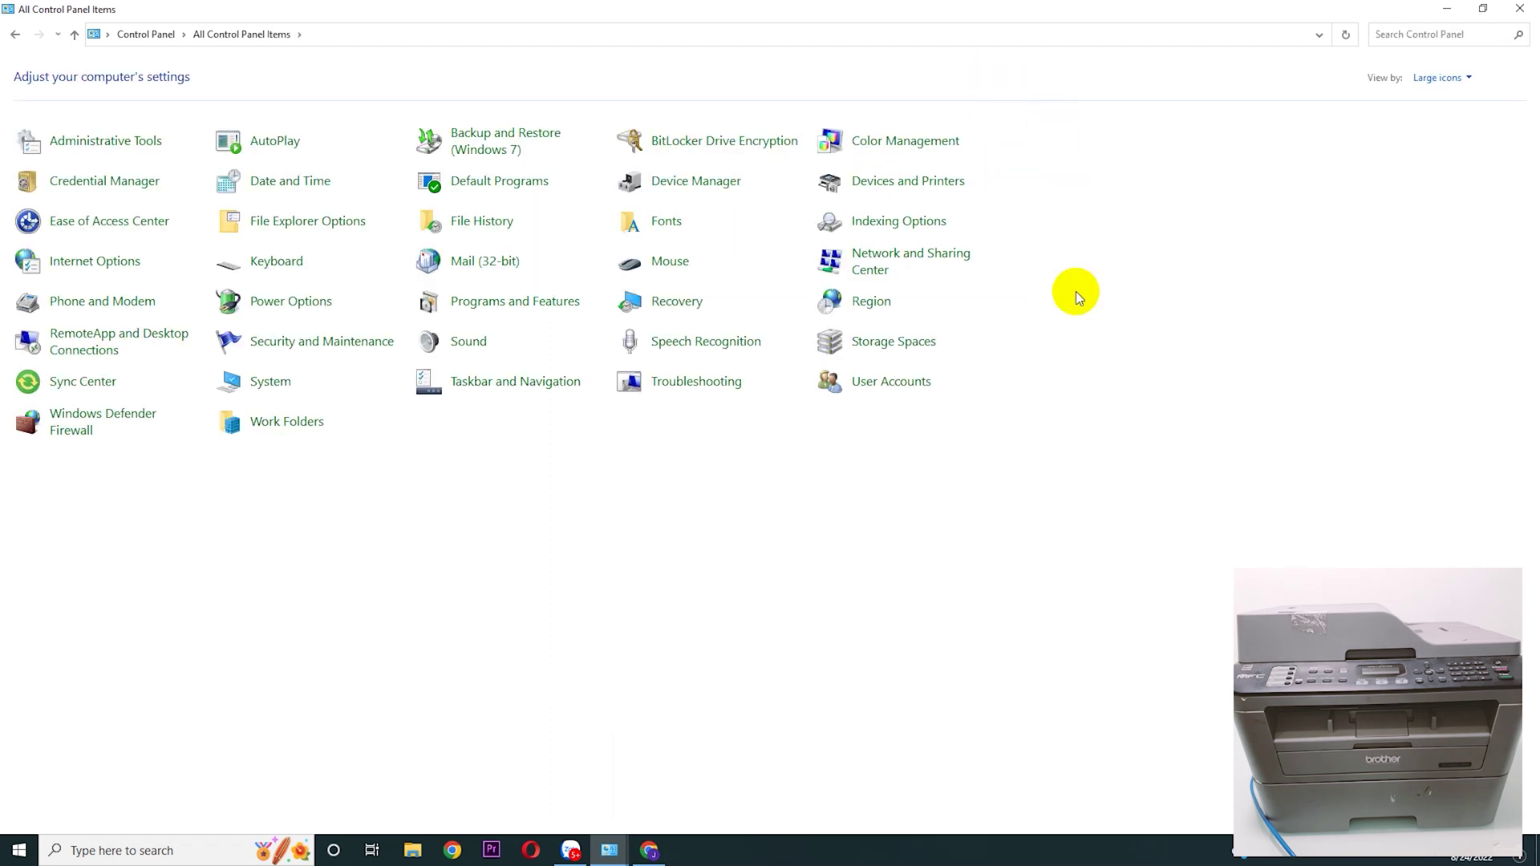
{"action": "left_click", "coordinate": [76, 35]}
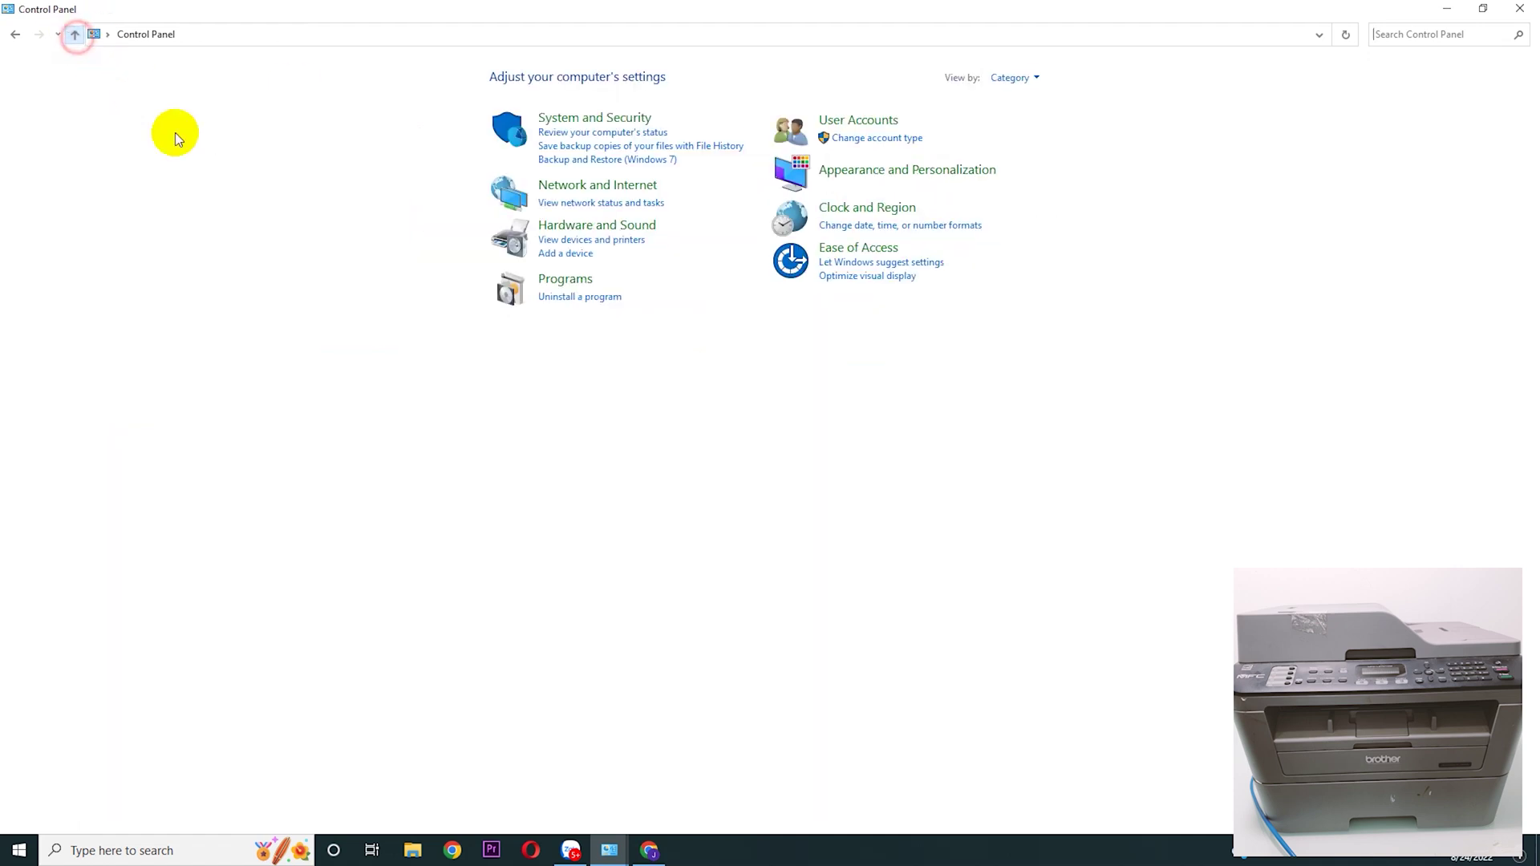
{"action": "left_click", "coordinate": [619, 240]}
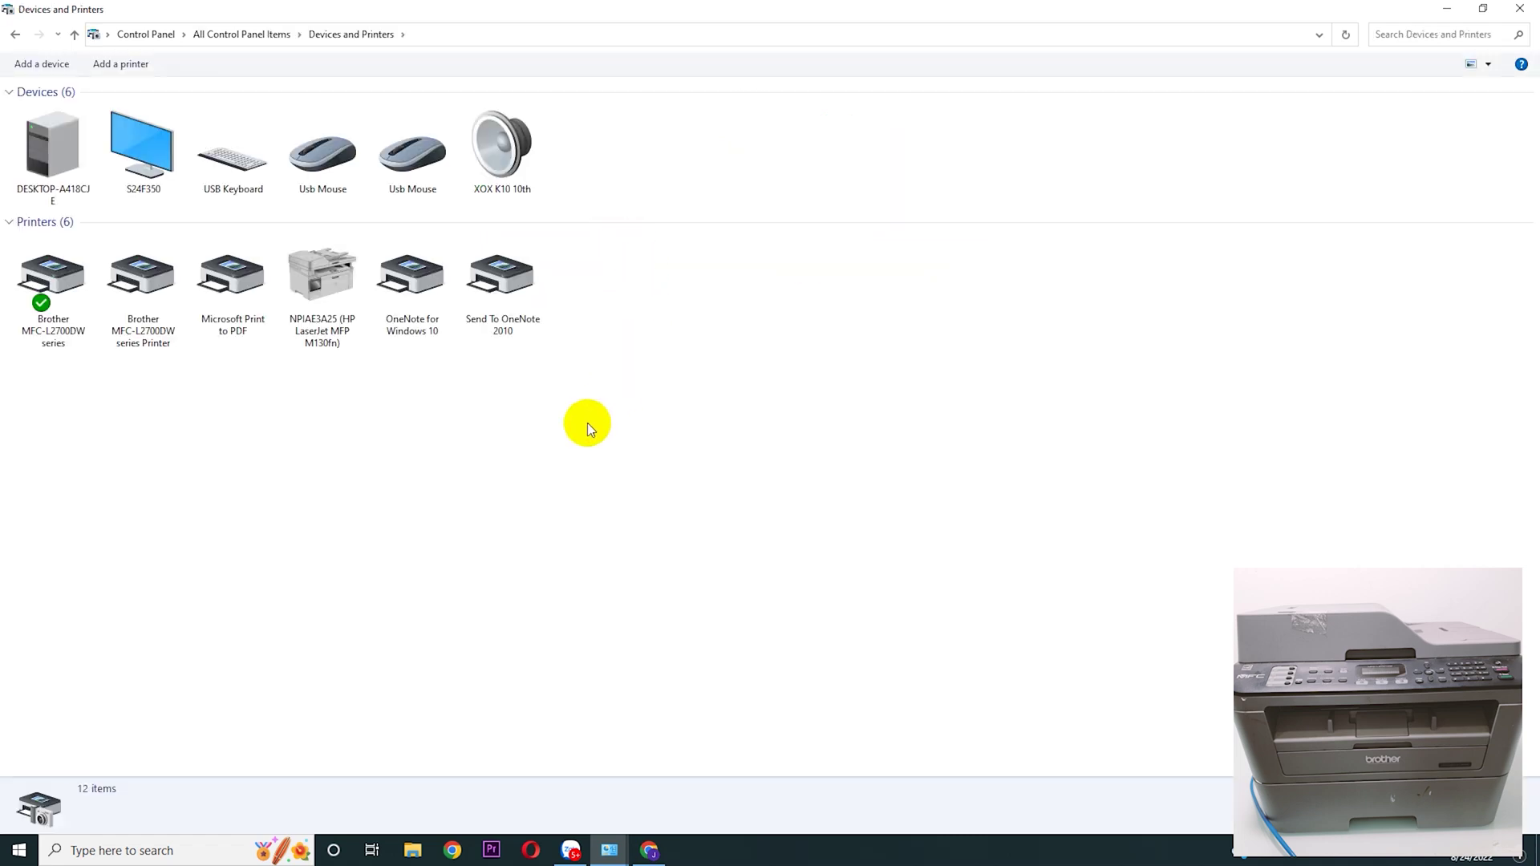
{"action": "left_click", "coordinate": [387, 531]}
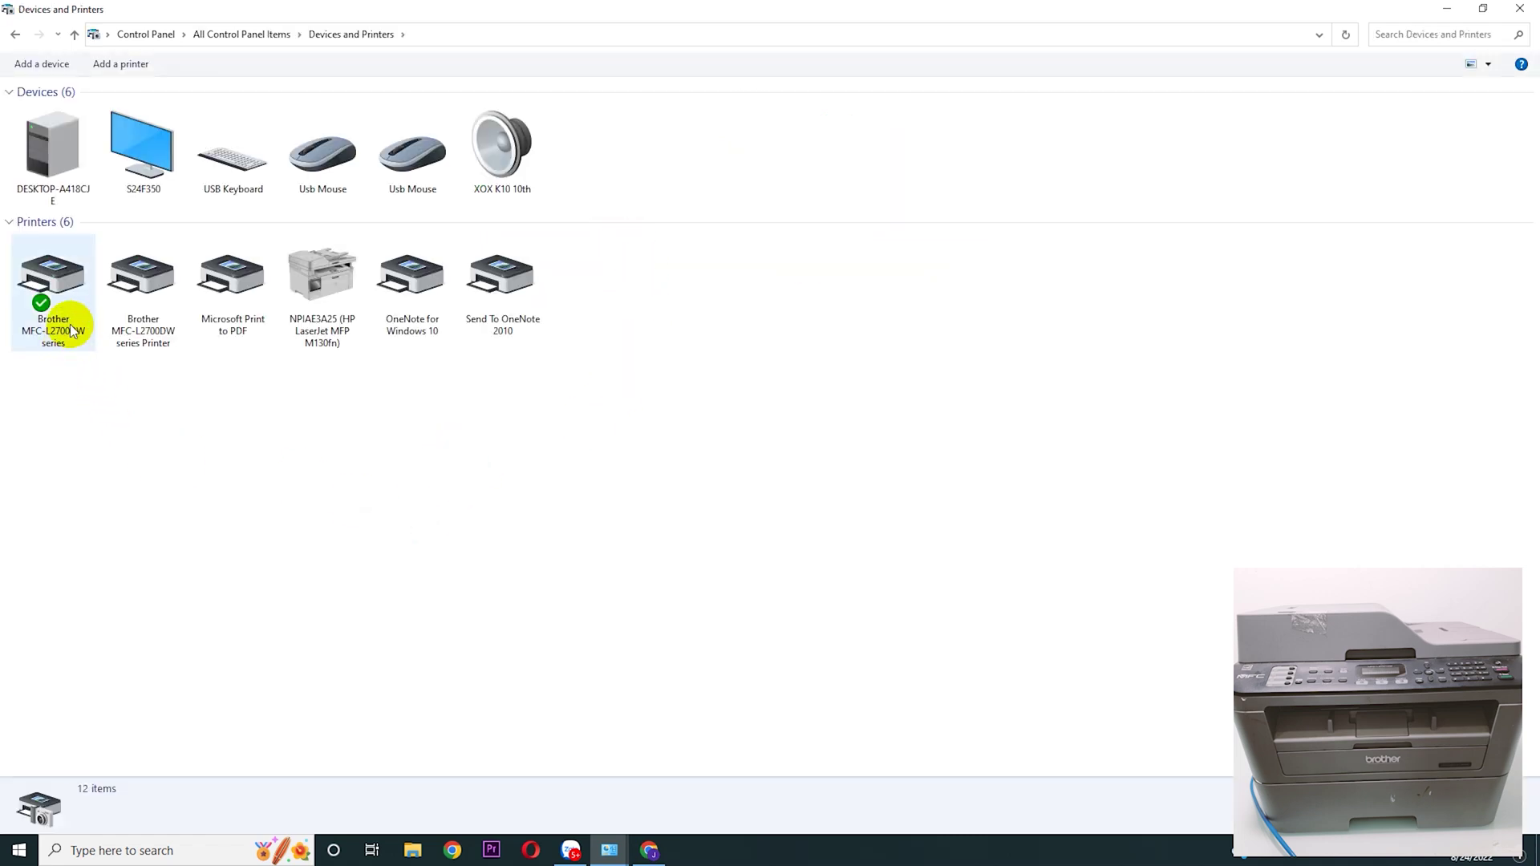
Step: Open the printer properties of the default Brother MFC-L2700DW series printer
{"action": "mouse_move", "coordinate": [61, 305]}
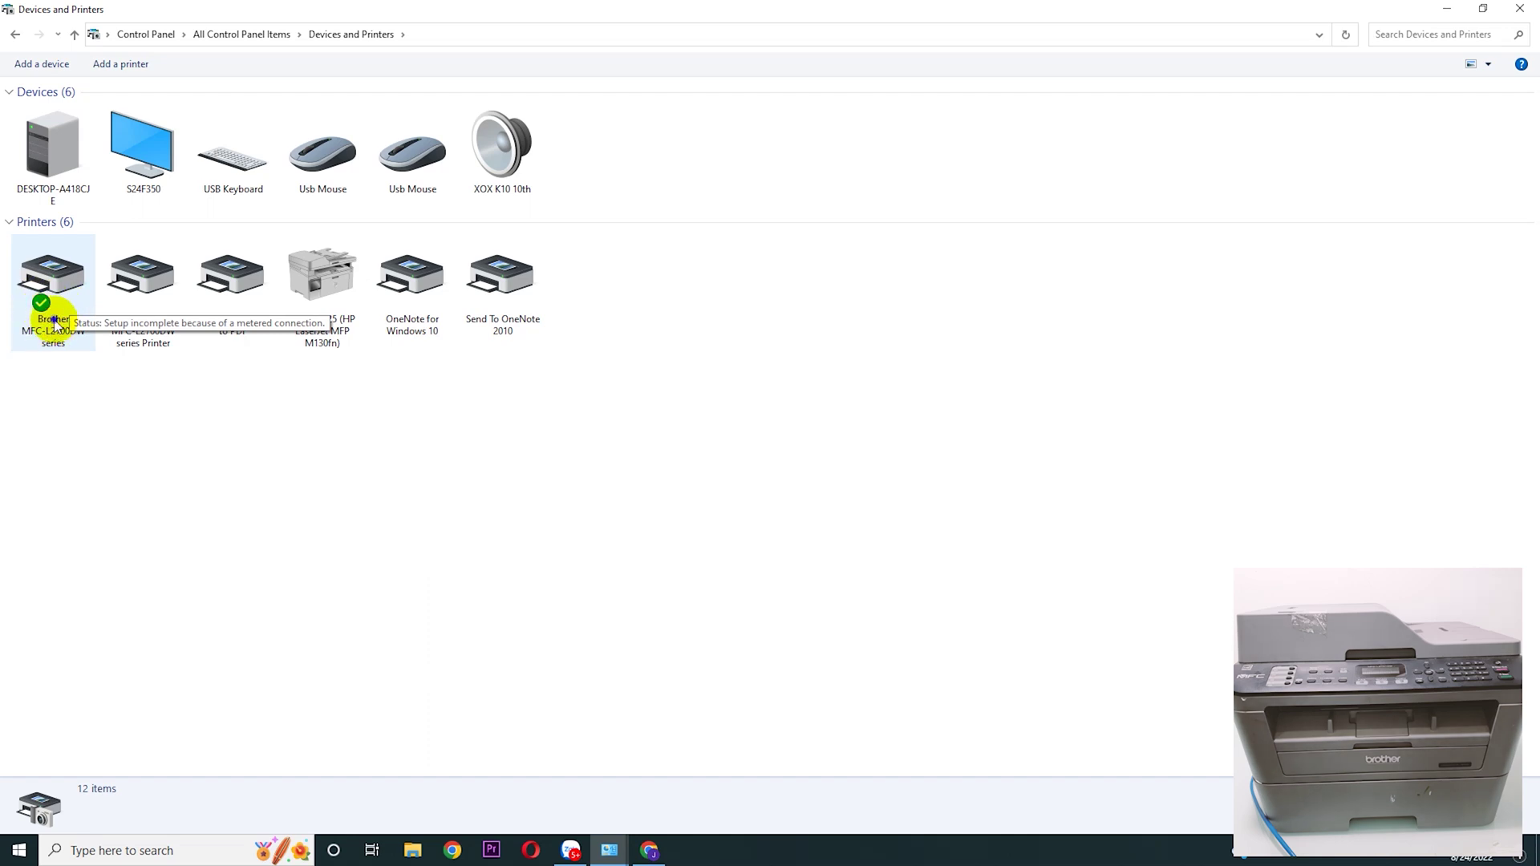
{"action": "right_click", "coordinate": [54, 321]}
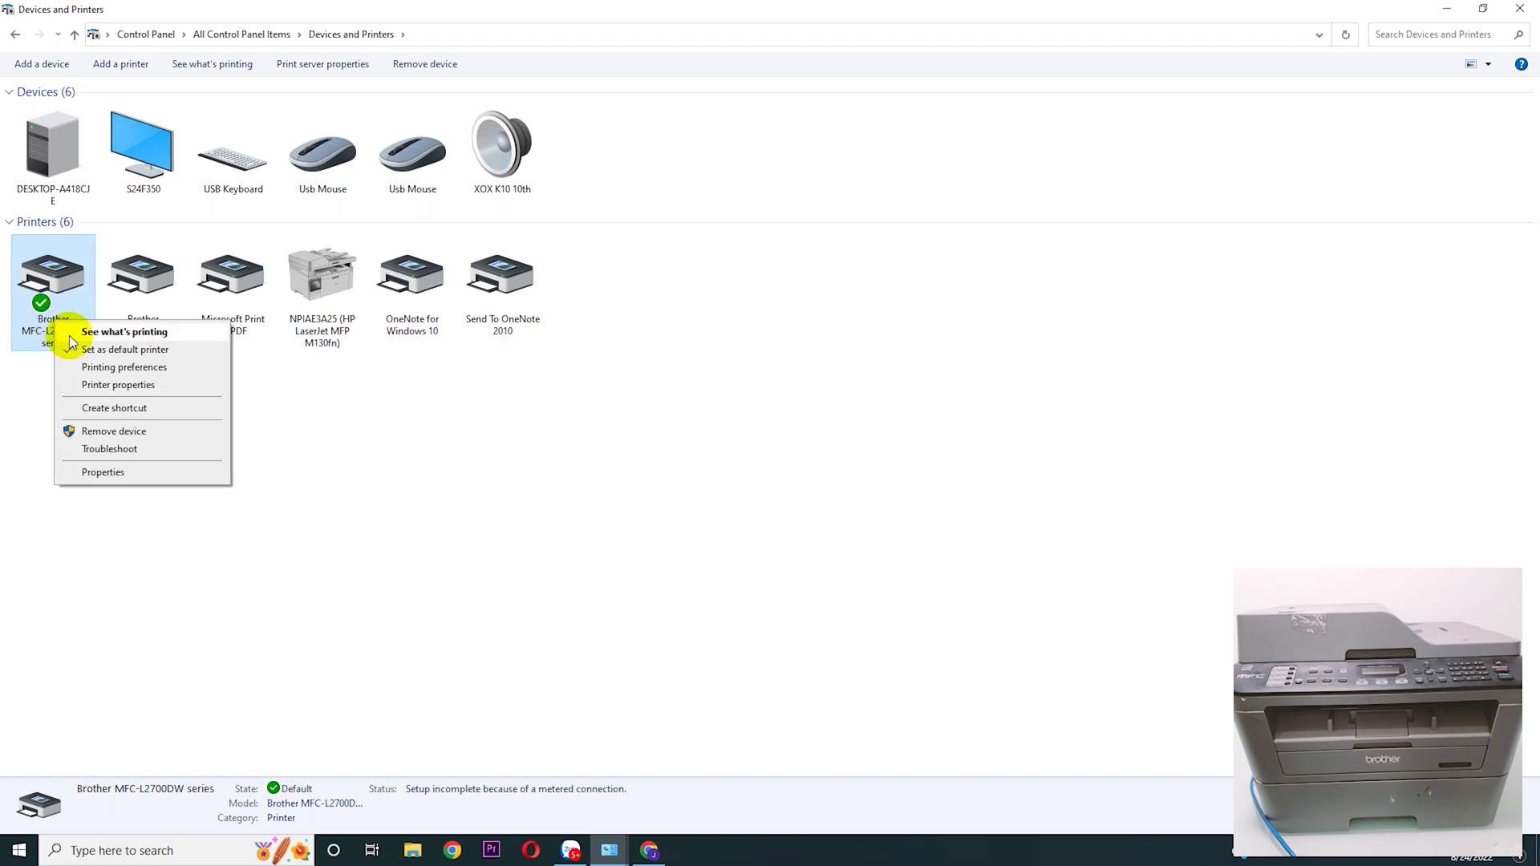
{"action": "left_click", "coordinate": [157, 386]}
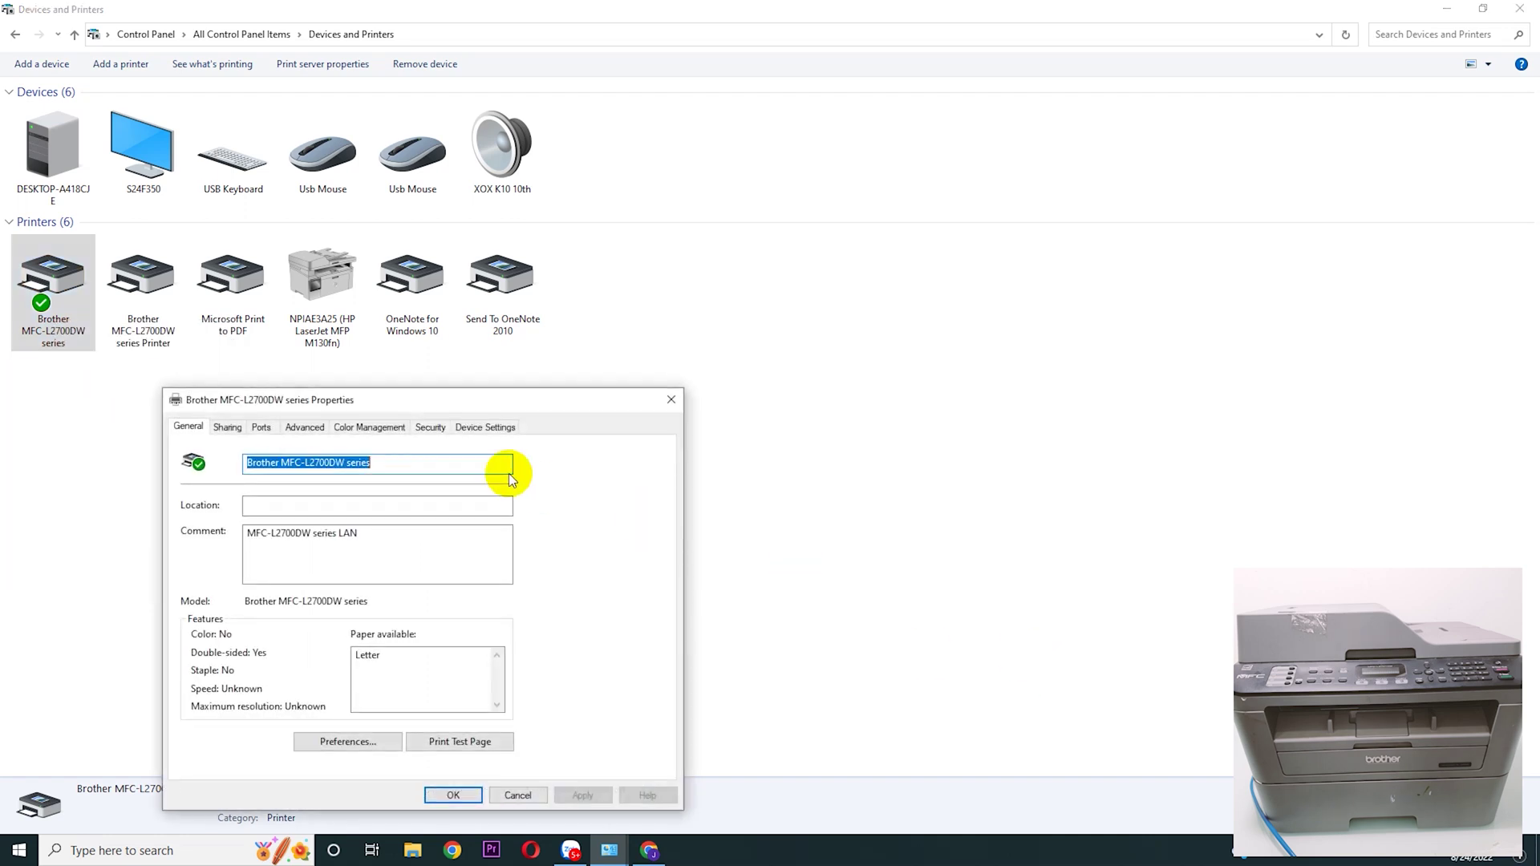
{"action": "left_click_drag", "start_coordinate": [540, 407], "coordinate": [407, 170]}
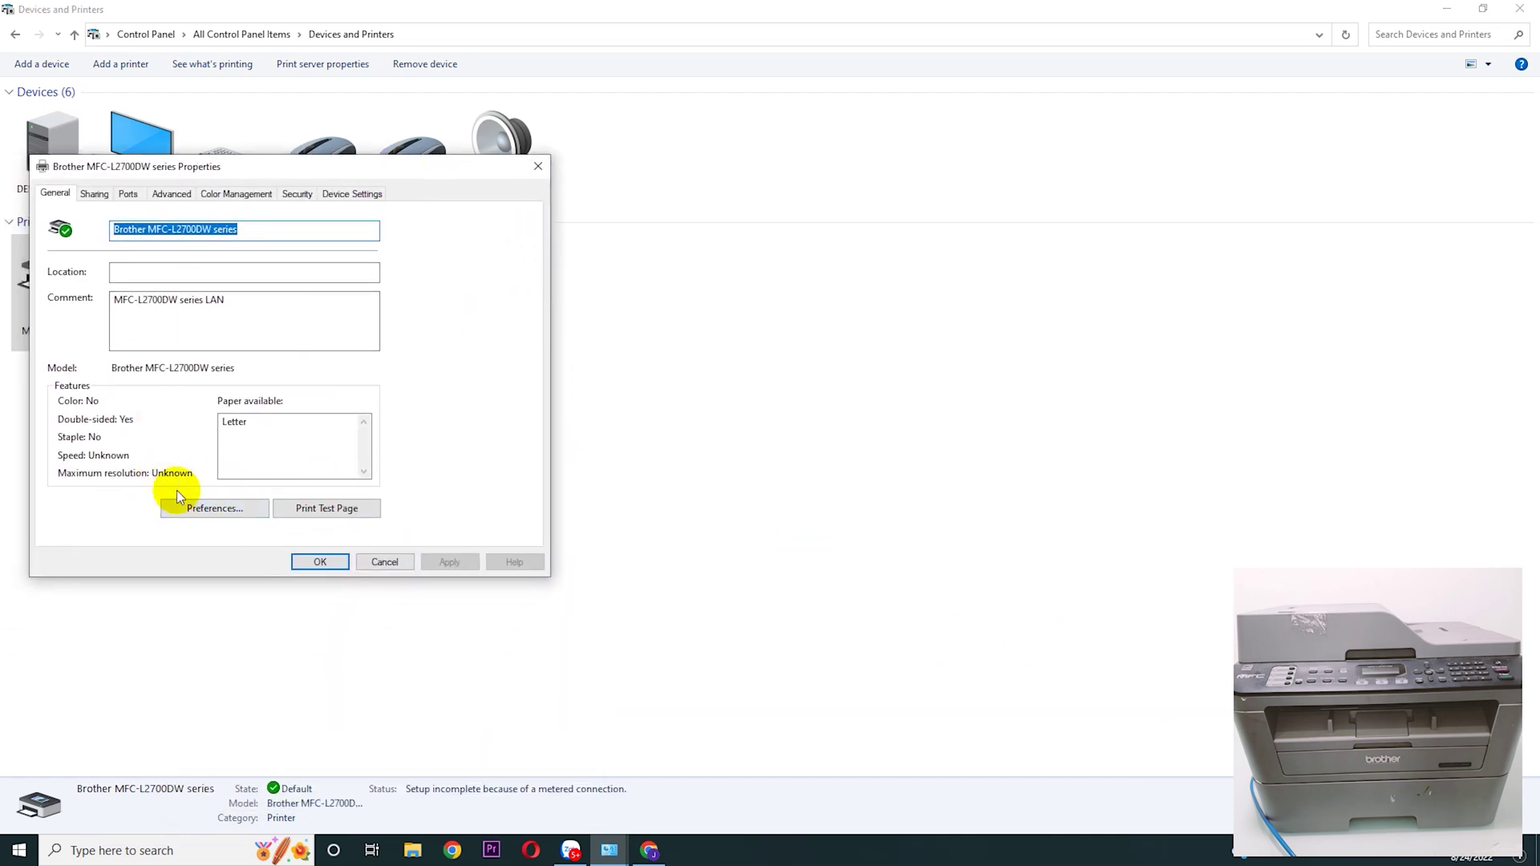
Step: Set the paper size to A4 in the printer's Printing Preferences and apply the change
{"action": "left_click", "coordinate": [215, 510]}
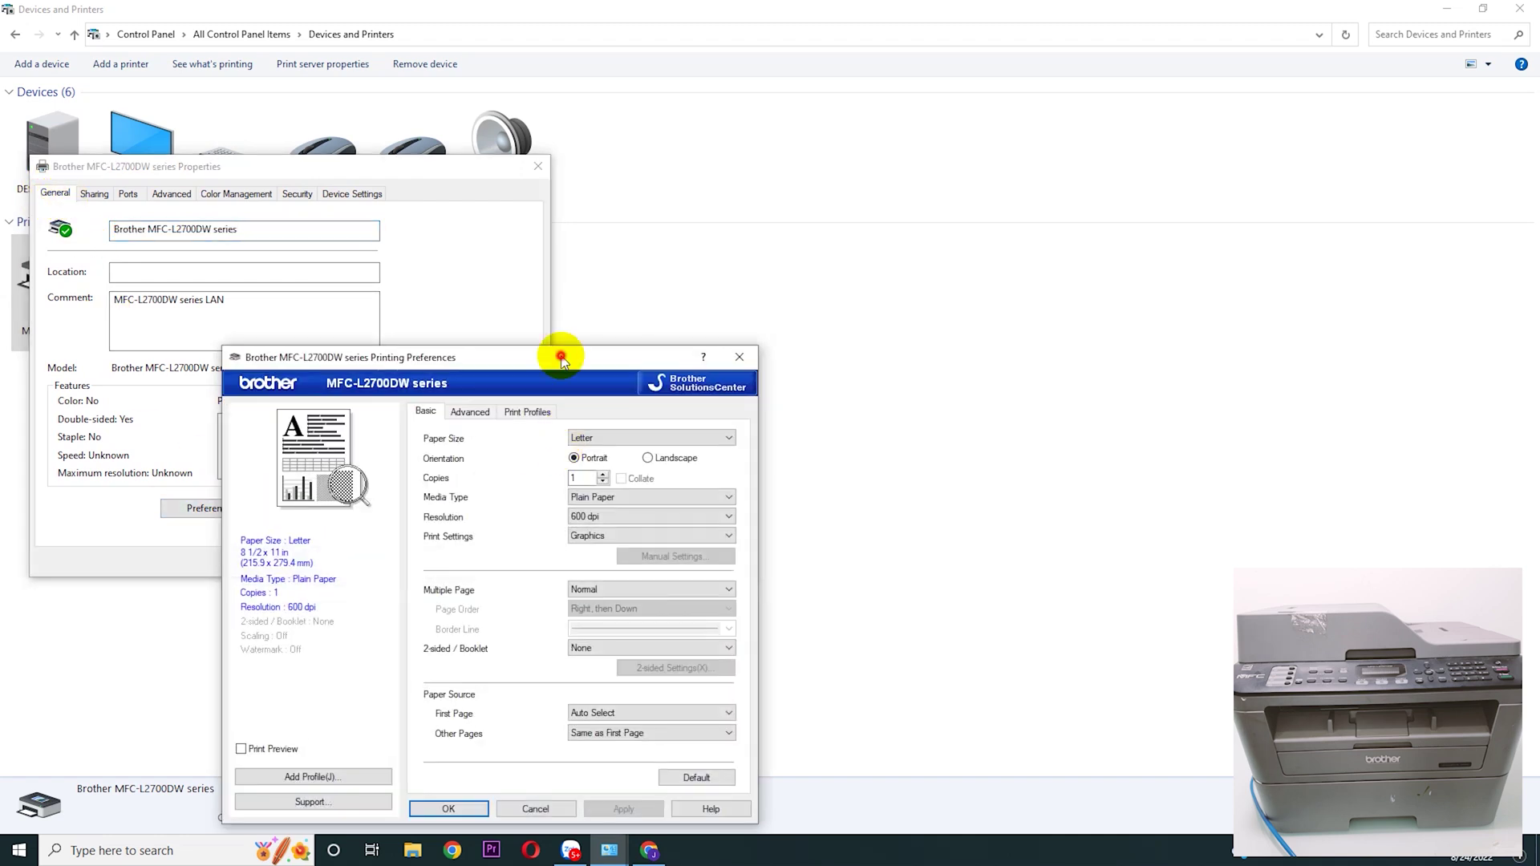
{"action": "left_click_drag", "start_coordinate": [566, 351], "coordinate": [705, 174]}
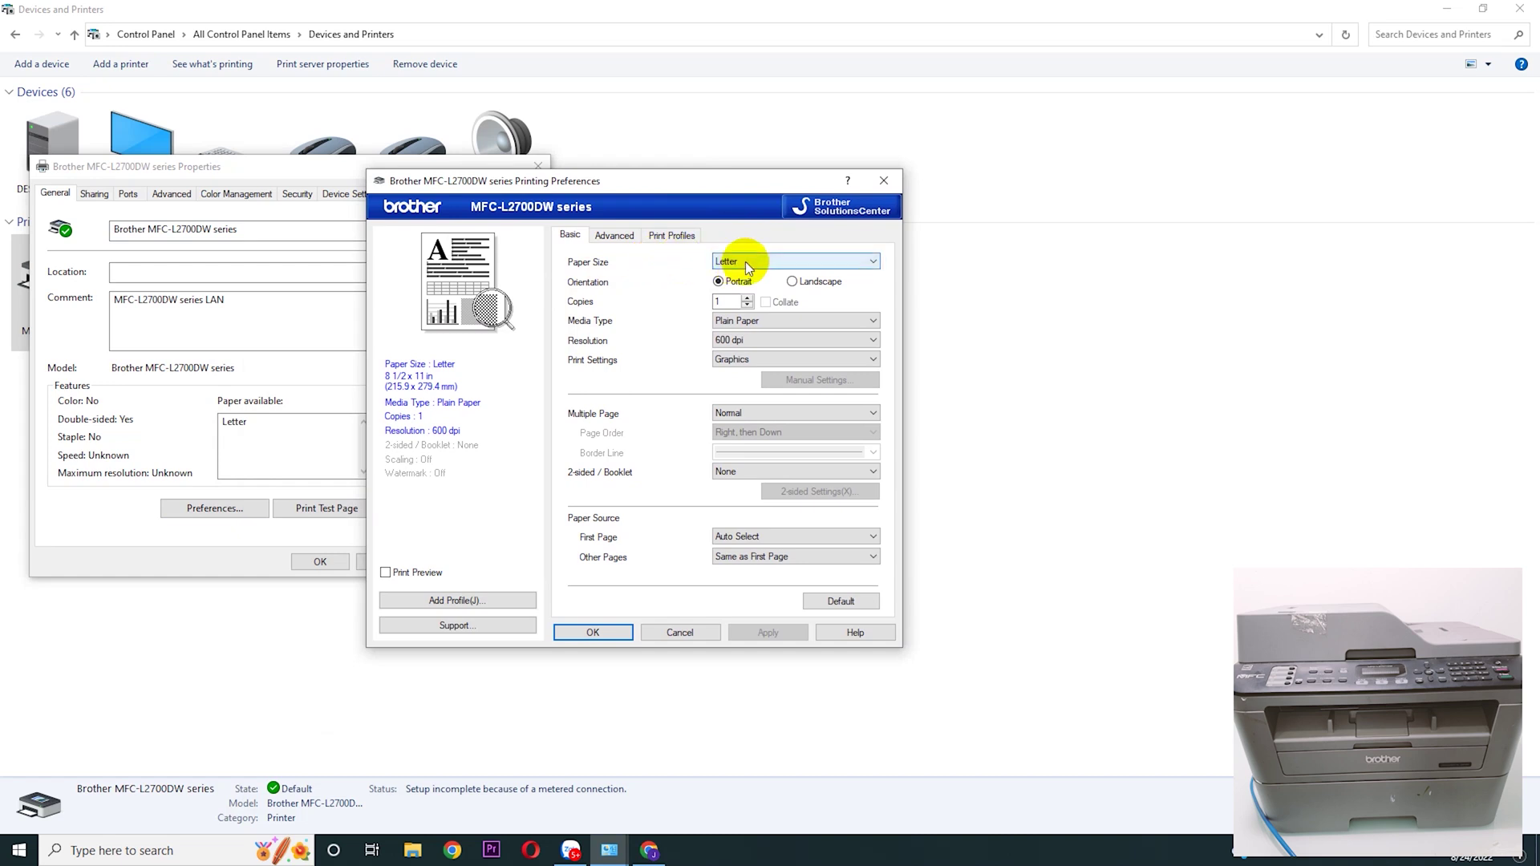
{"action": "left_click", "coordinate": [744, 262]}
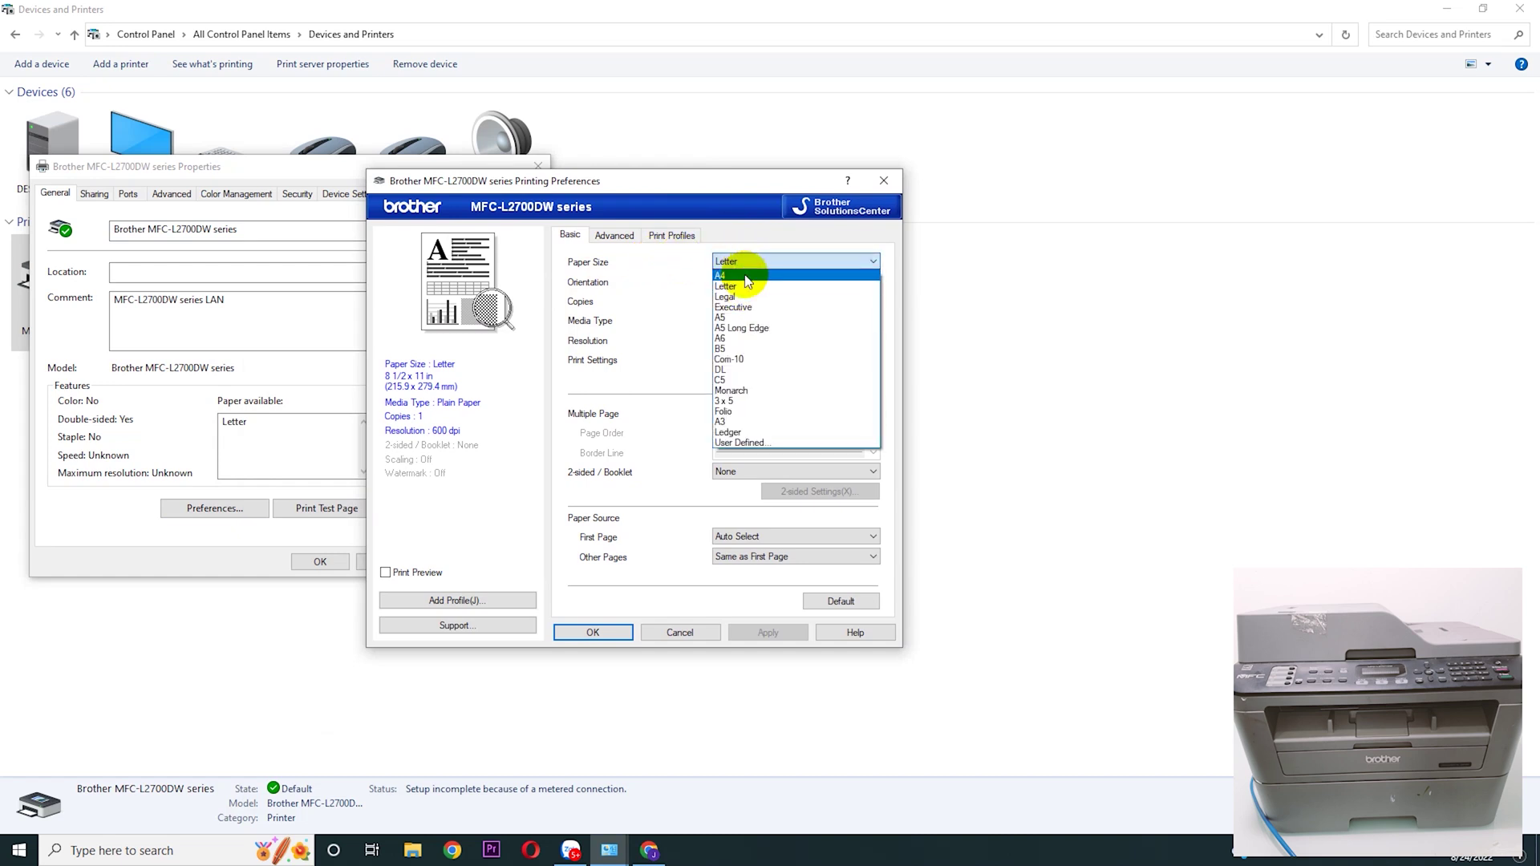
{"action": "left_click", "coordinate": [745, 276]}
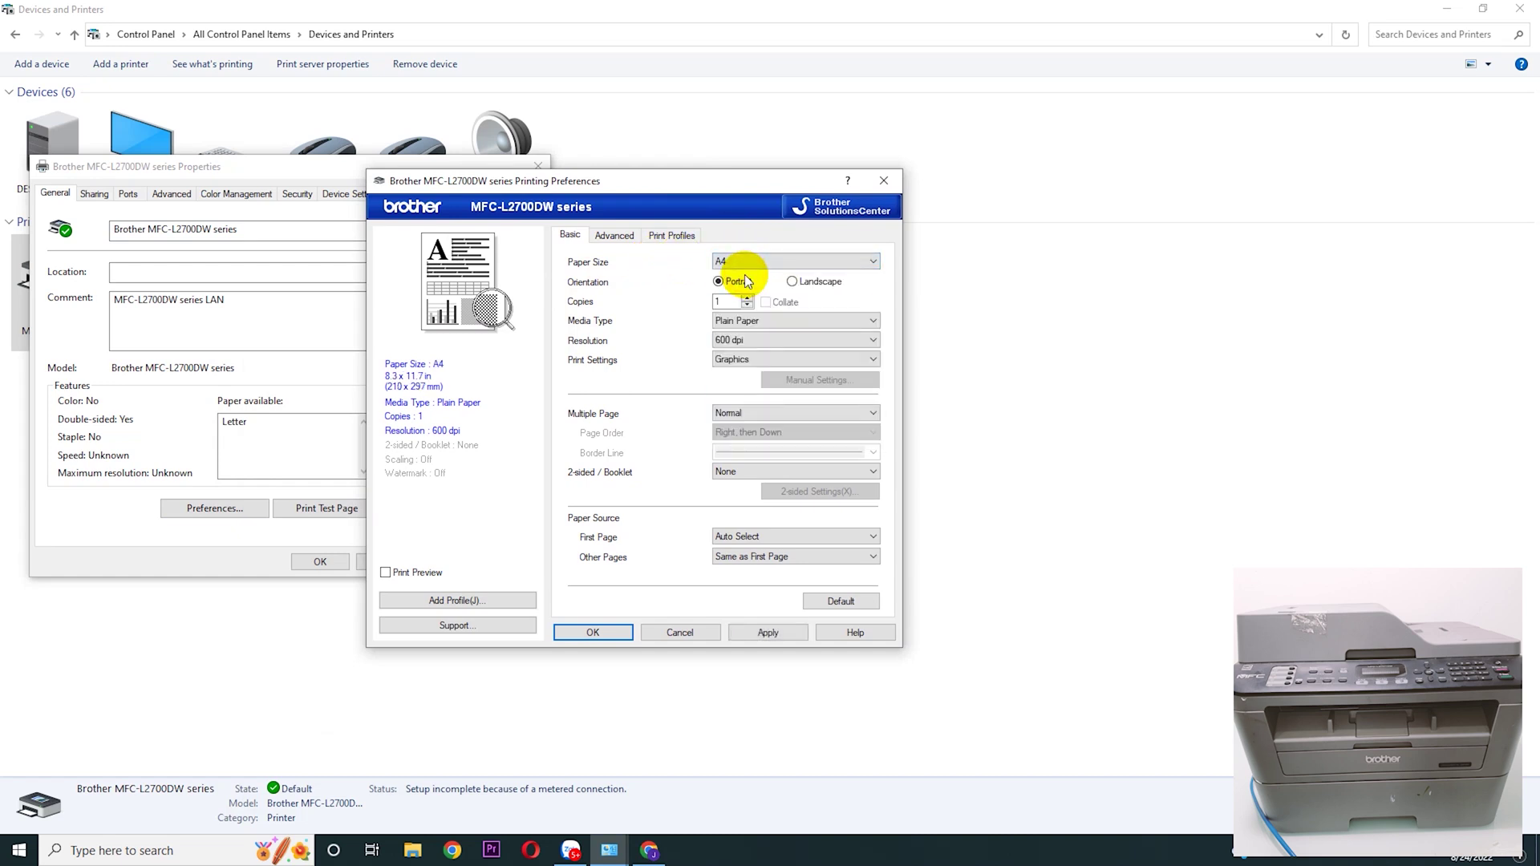
{"action": "left_click", "coordinate": [770, 633]}
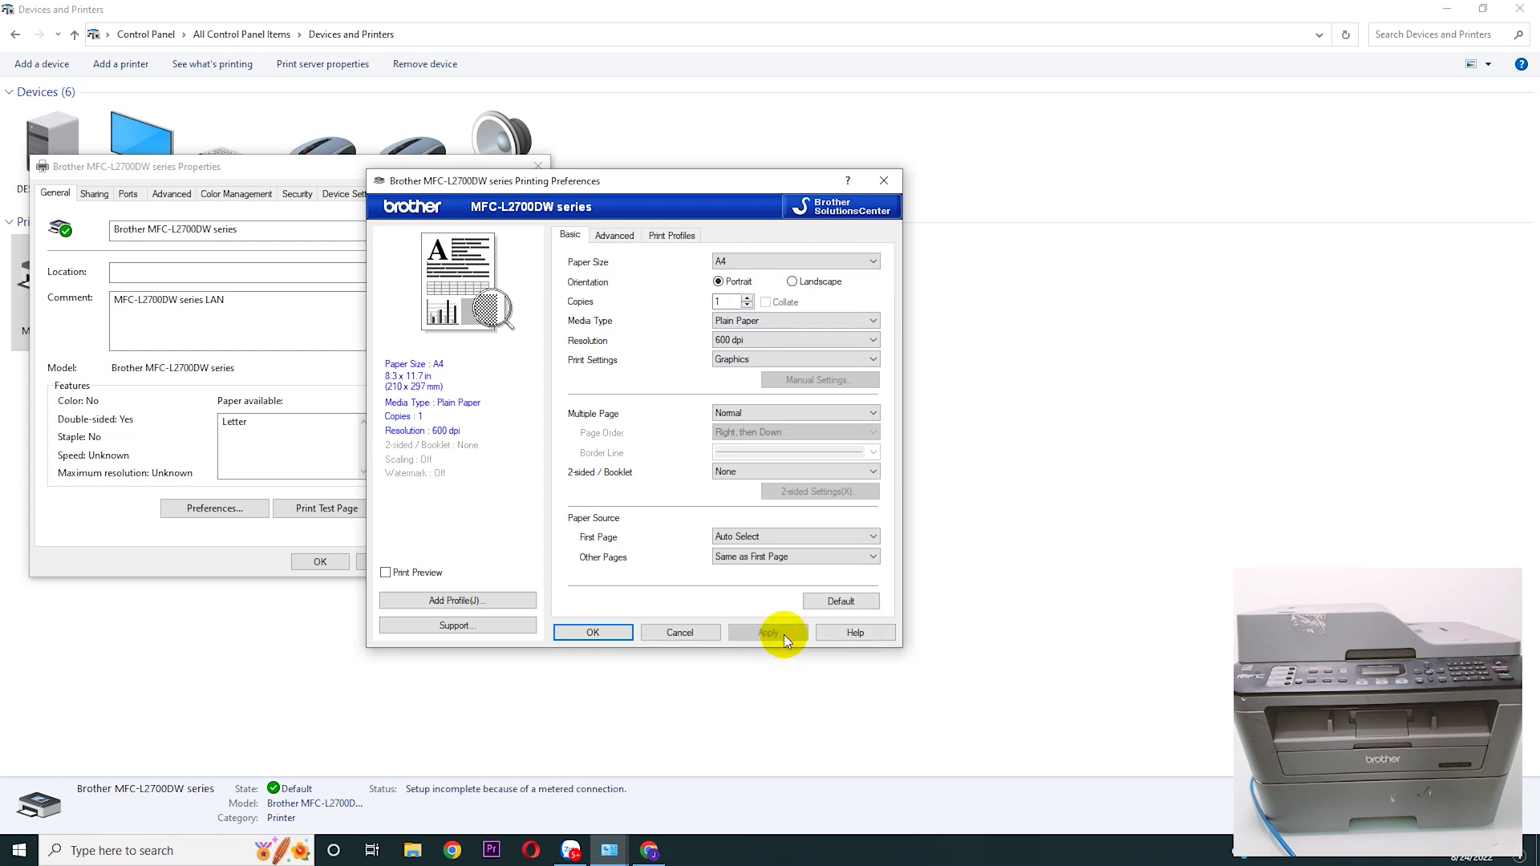
{"action": "left_click", "coordinate": [579, 629]}
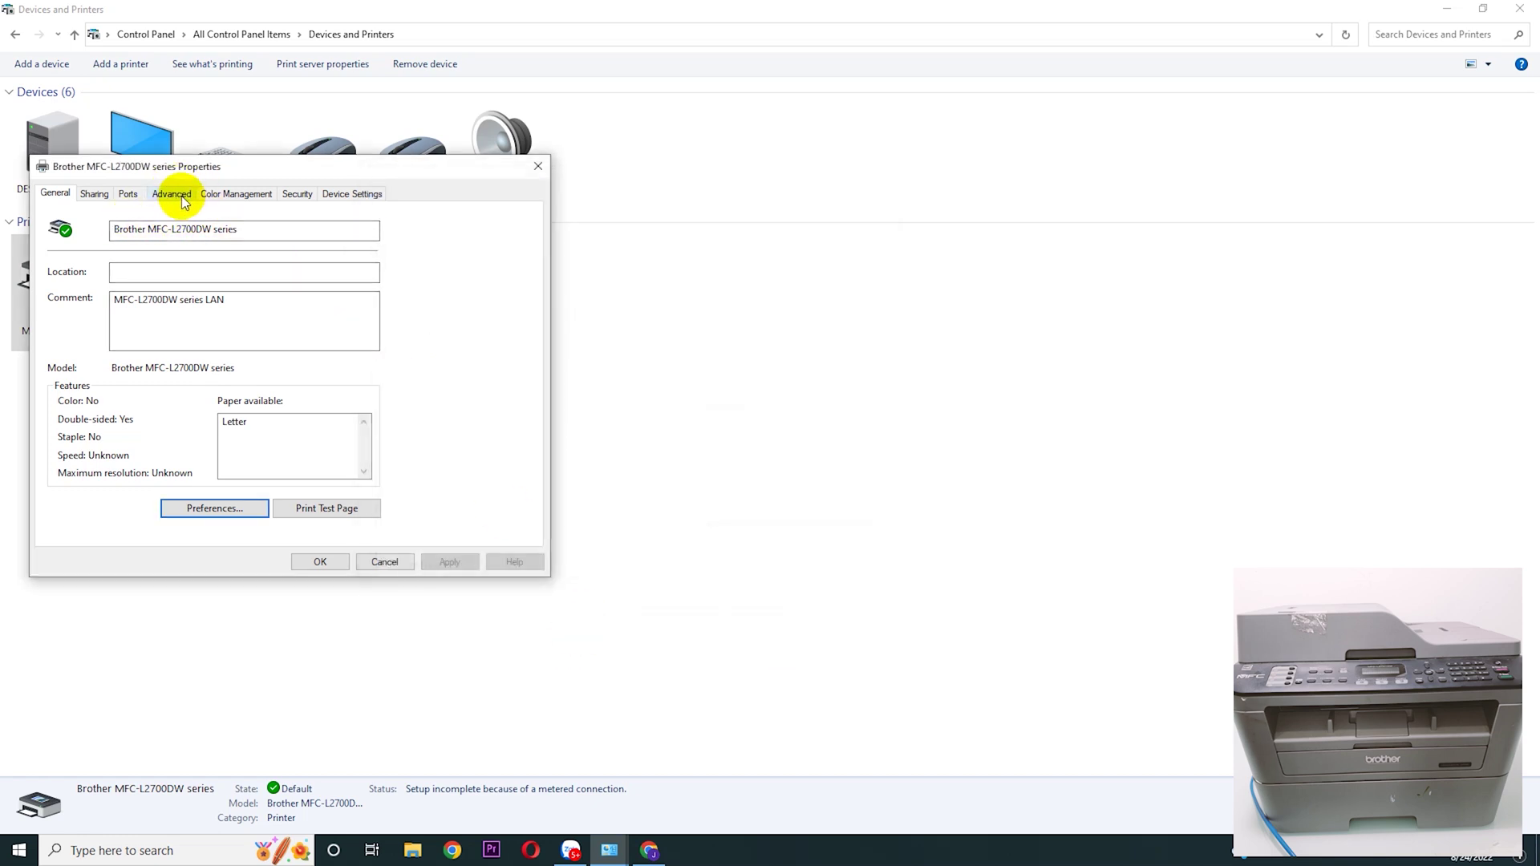
Step: Set the paper size to A4 in the printer's advanced Printing Defaults and apply the change
{"action": "left_click", "coordinate": [172, 195]}
{"action": "left_click", "coordinate": [129, 509]}
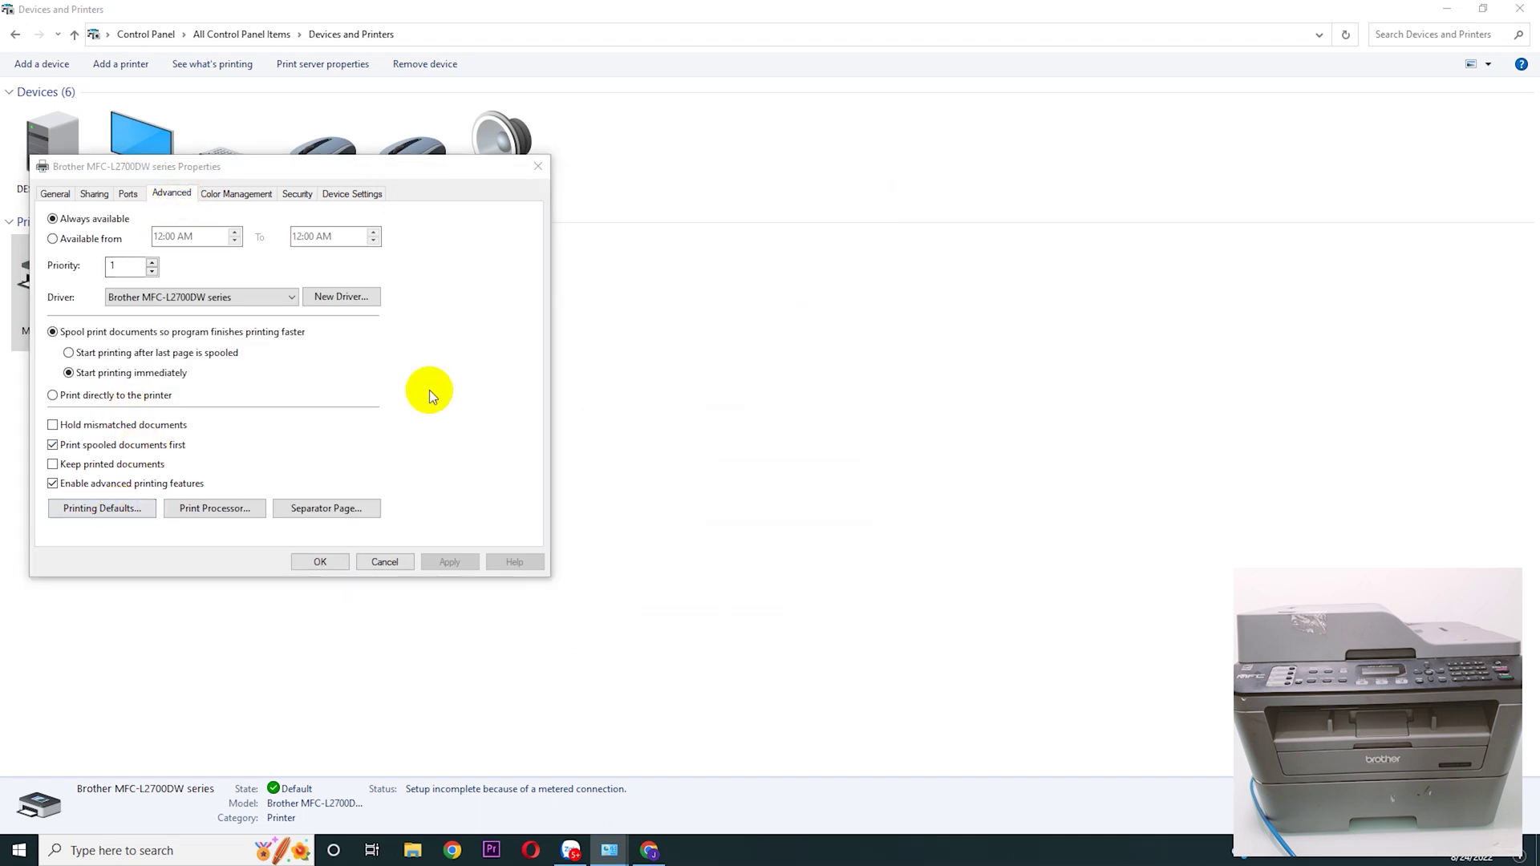
{"action": "left_click_drag", "start_coordinate": [560, 350], "coordinate": [806, 163]}
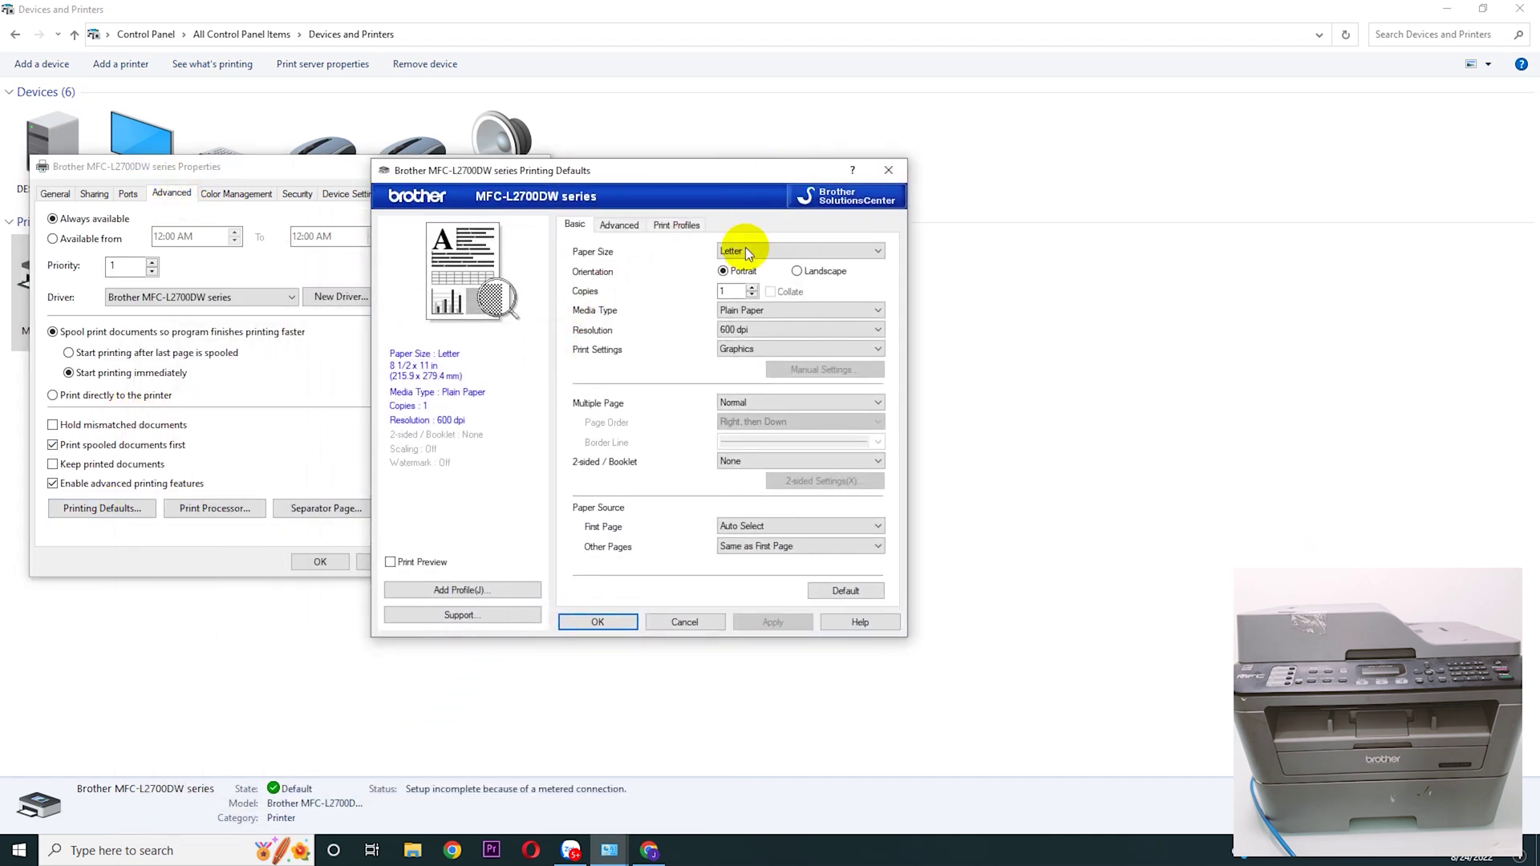
{"action": "left_click", "coordinate": [726, 253]}
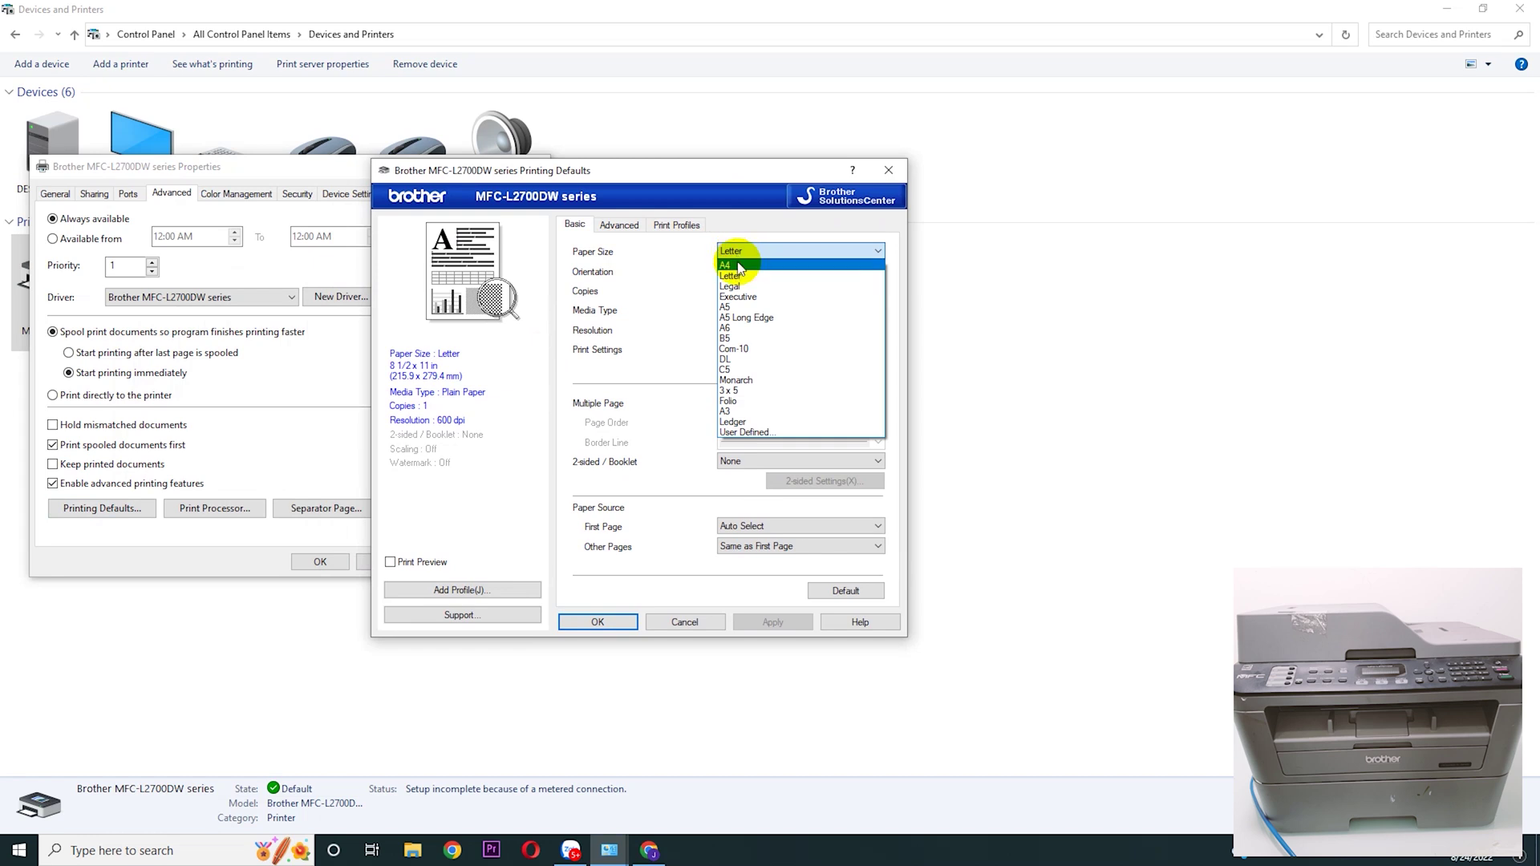
{"action": "left_click", "coordinate": [740, 272]}
{"action": "left_click", "coordinate": [739, 273]}
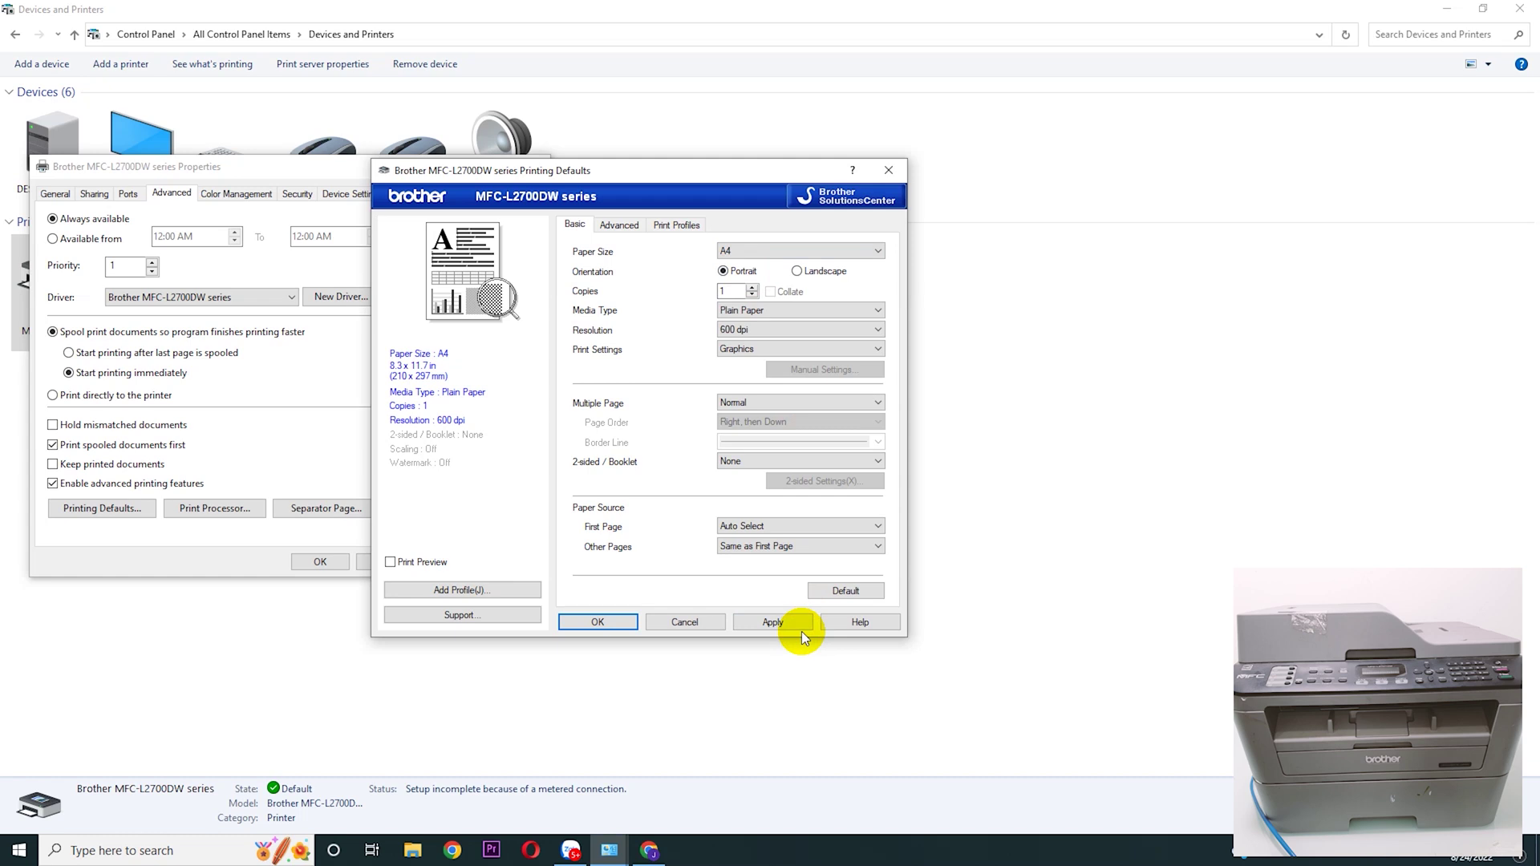
{"action": "left_click", "coordinate": [775, 623]}
{"action": "left_click", "coordinate": [612, 625]}
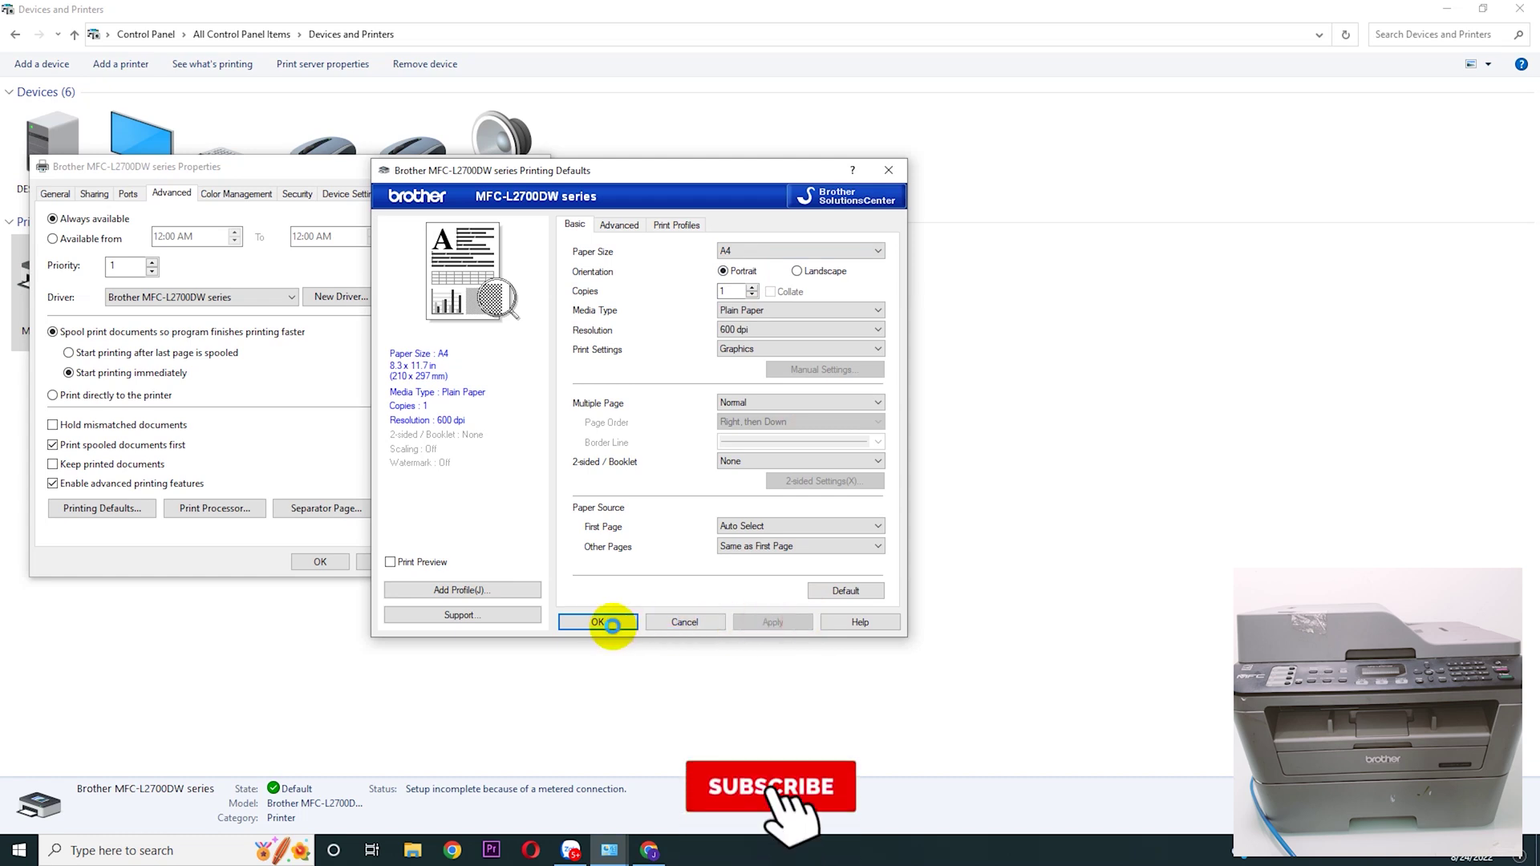
{"action": "left_click", "coordinate": [612, 626]}
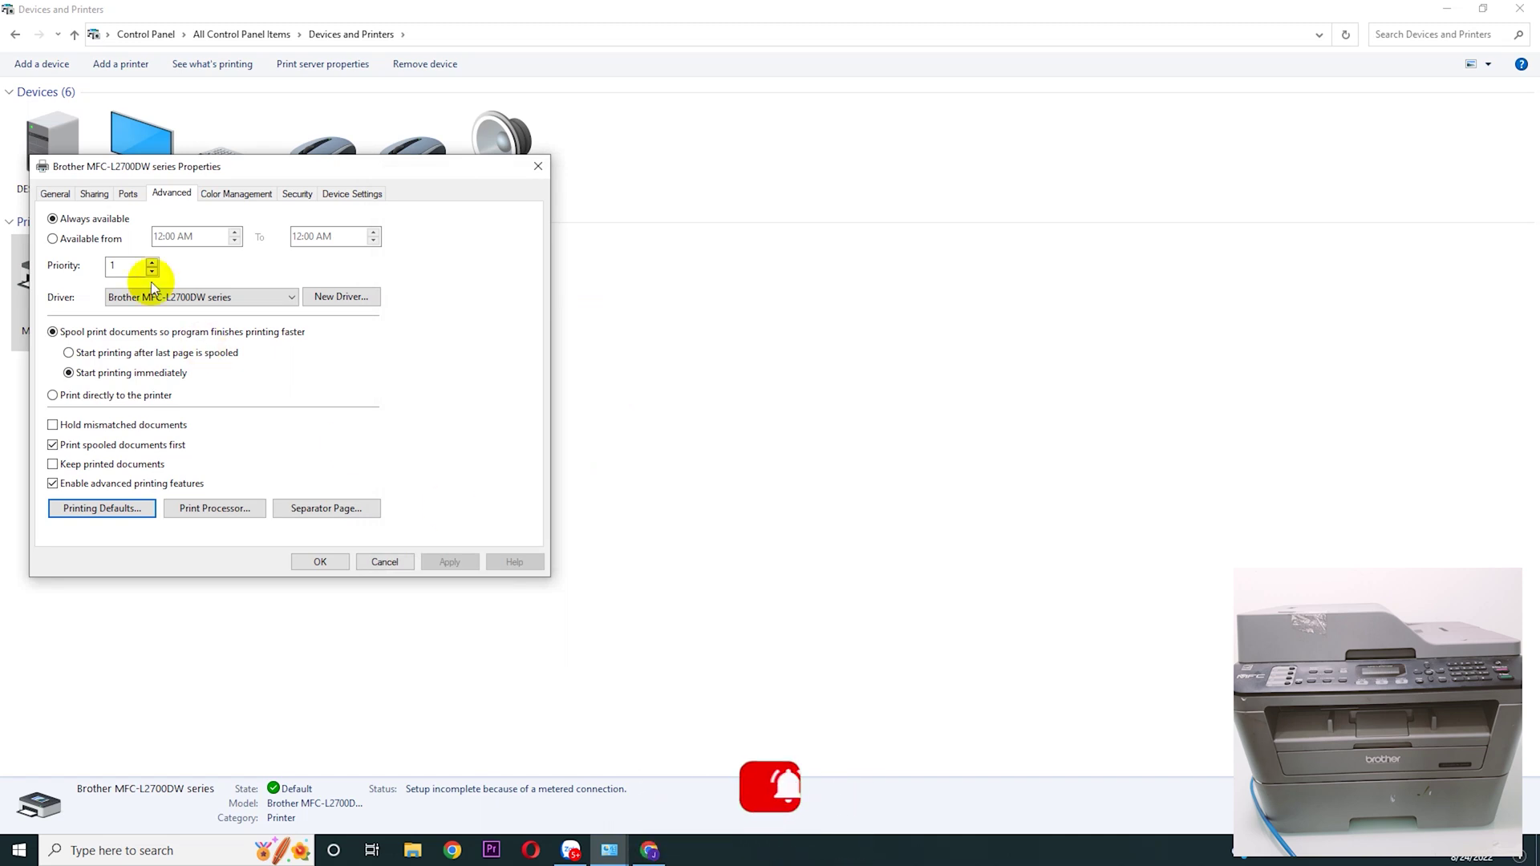
Step: Set 2-sided / Booklet to 2-sided in the printer's Printing Preferences and apply the change
{"action": "left_click", "coordinate": [55, 194]}
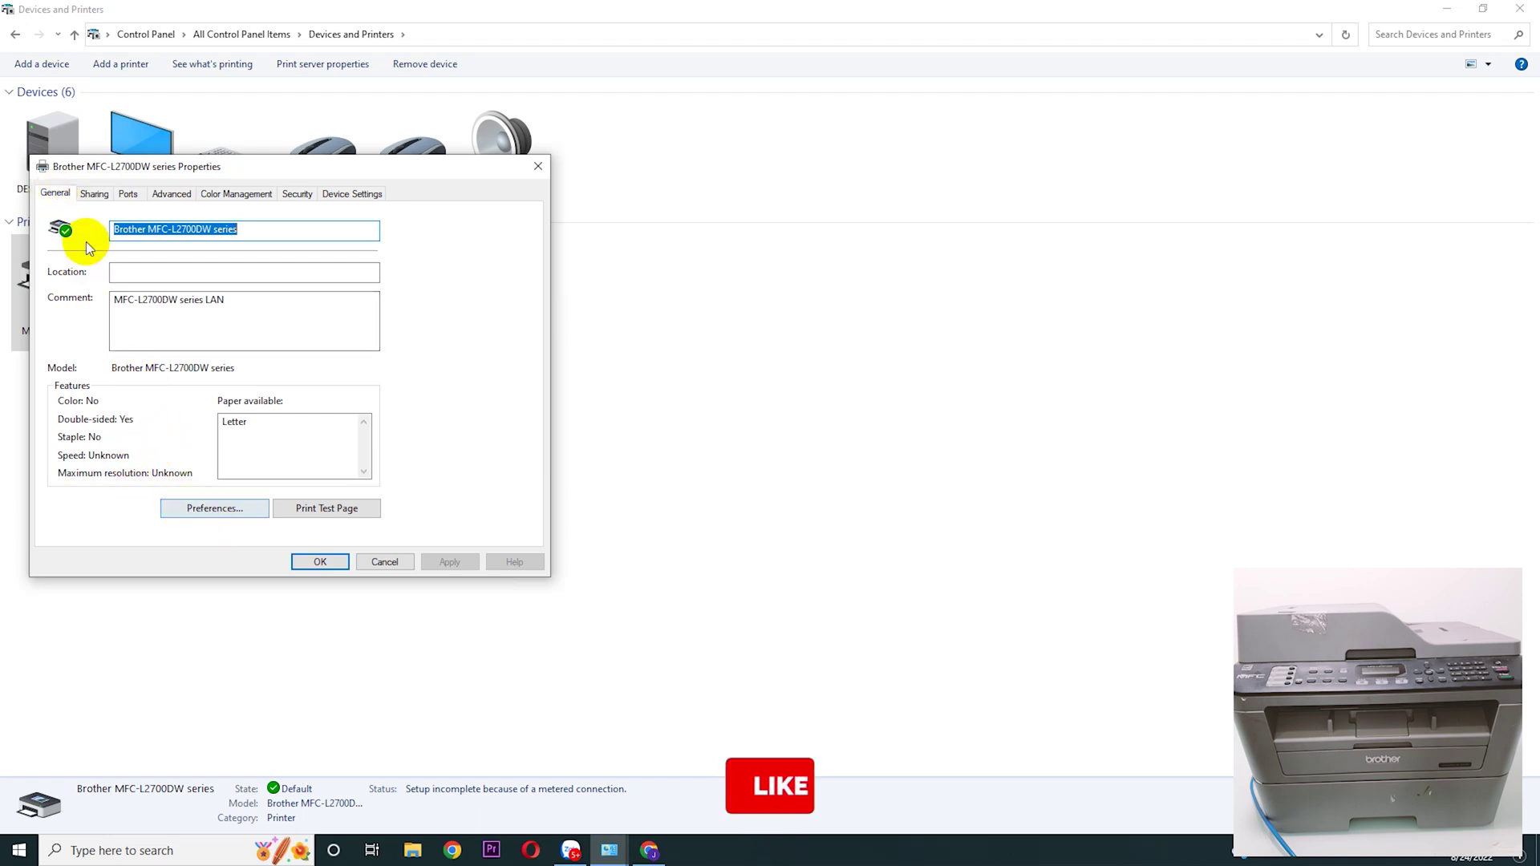
{"action": "left_click", "coordinate": [191, 506]}
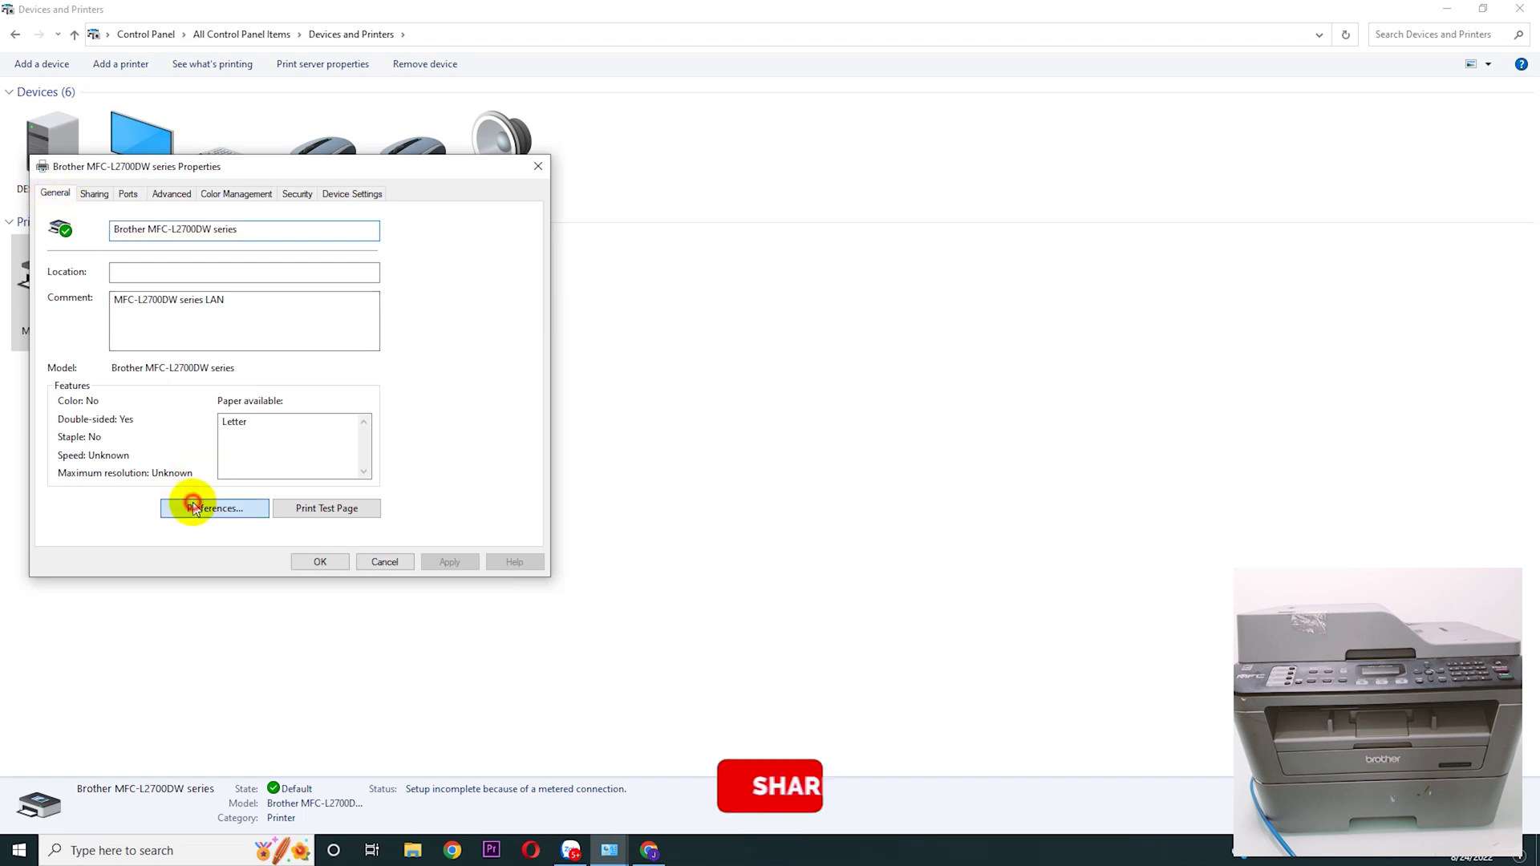
{"action": "left_click_drag", "start_coordinate": [463, 362], "coordinate": [637, 169]}
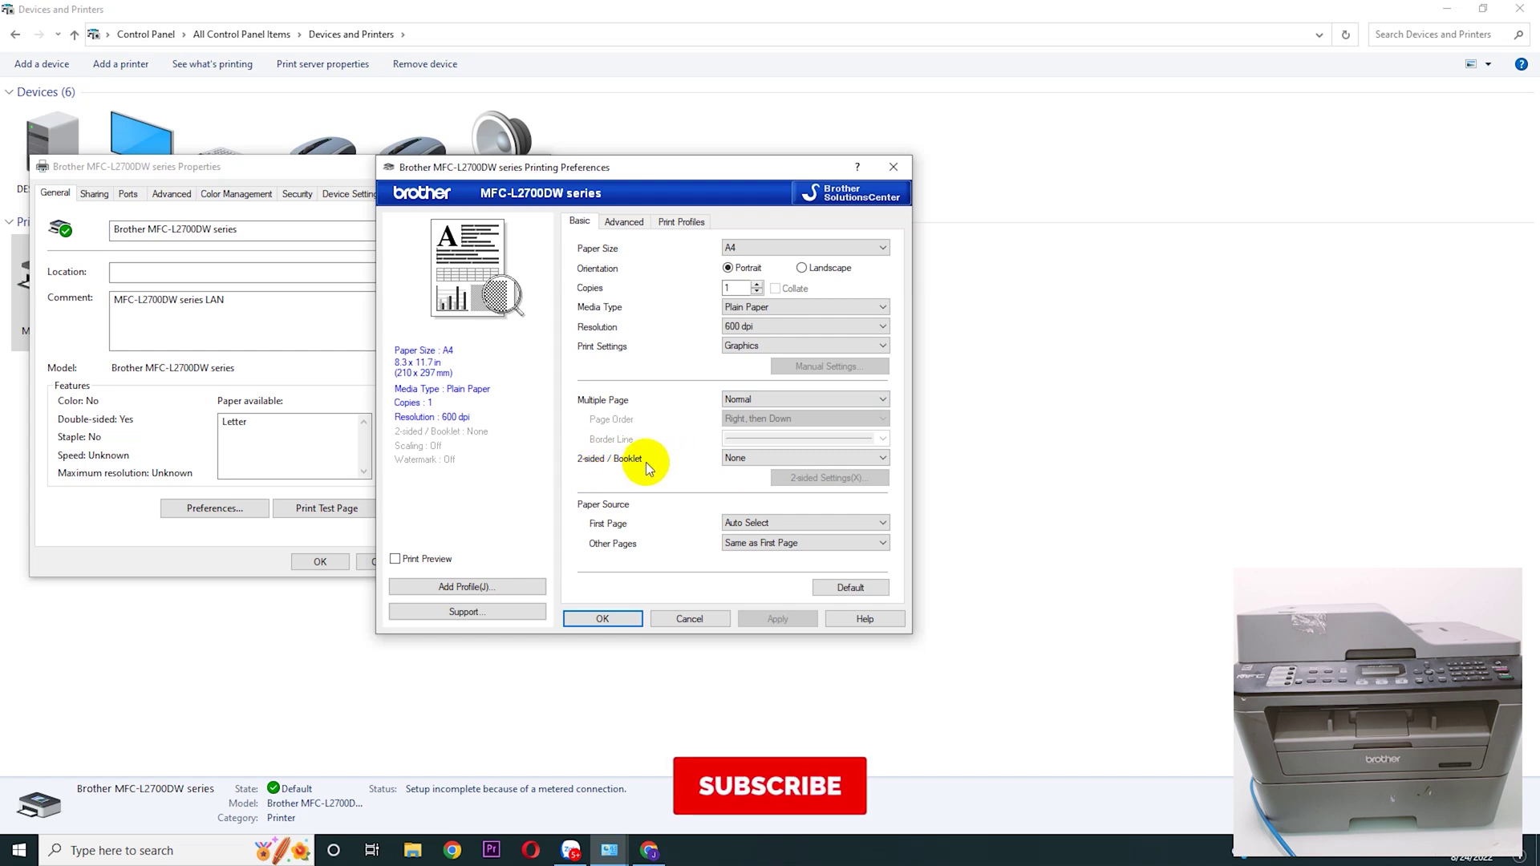
{"action": "left_click", "coordinate": [752, 464]}
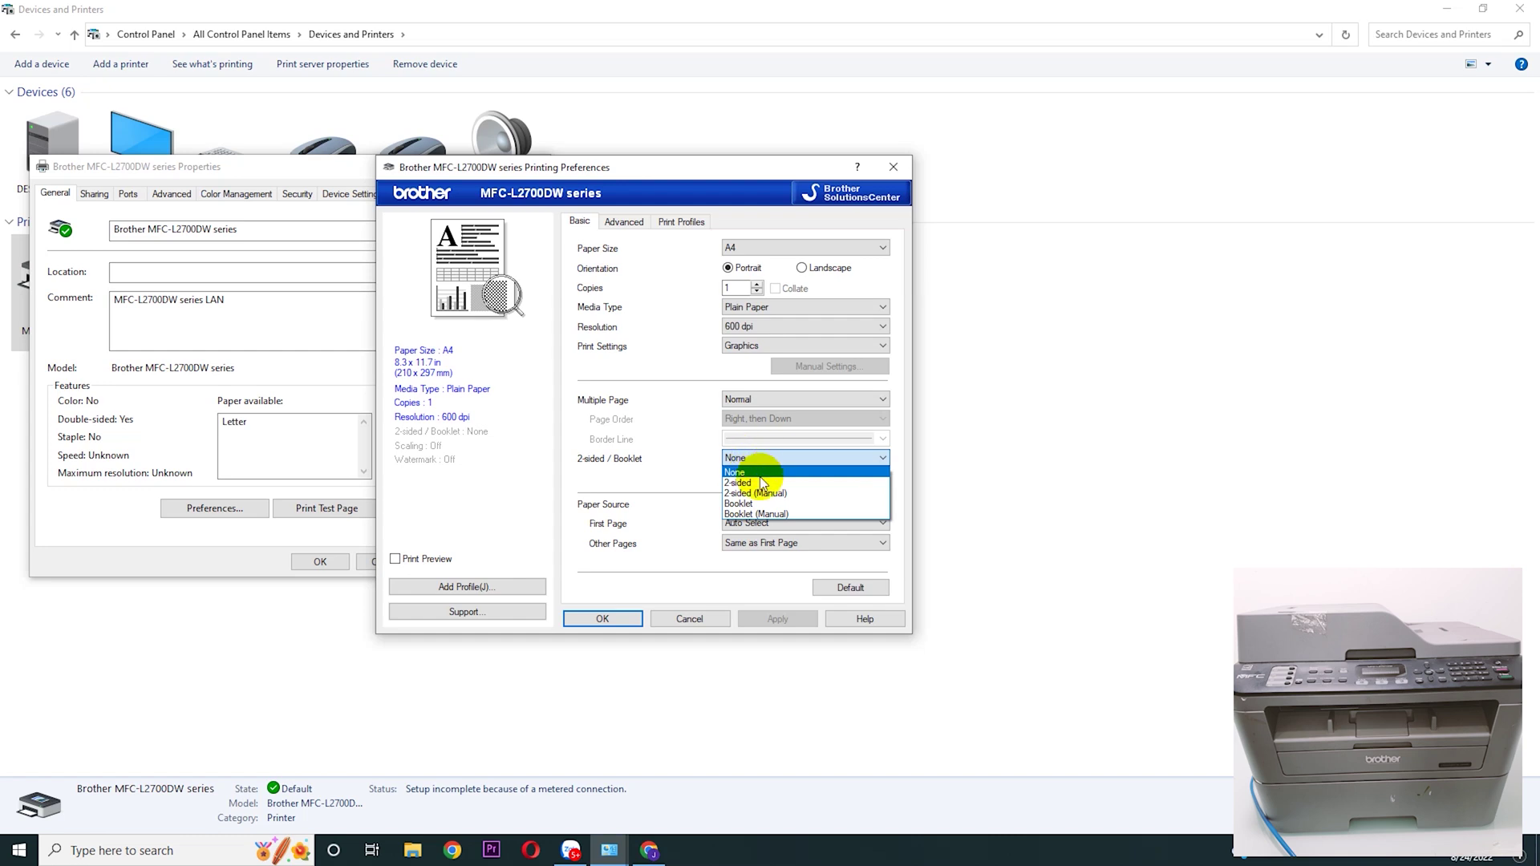
{"action": "left_click", "coordinate": [757, 482]}
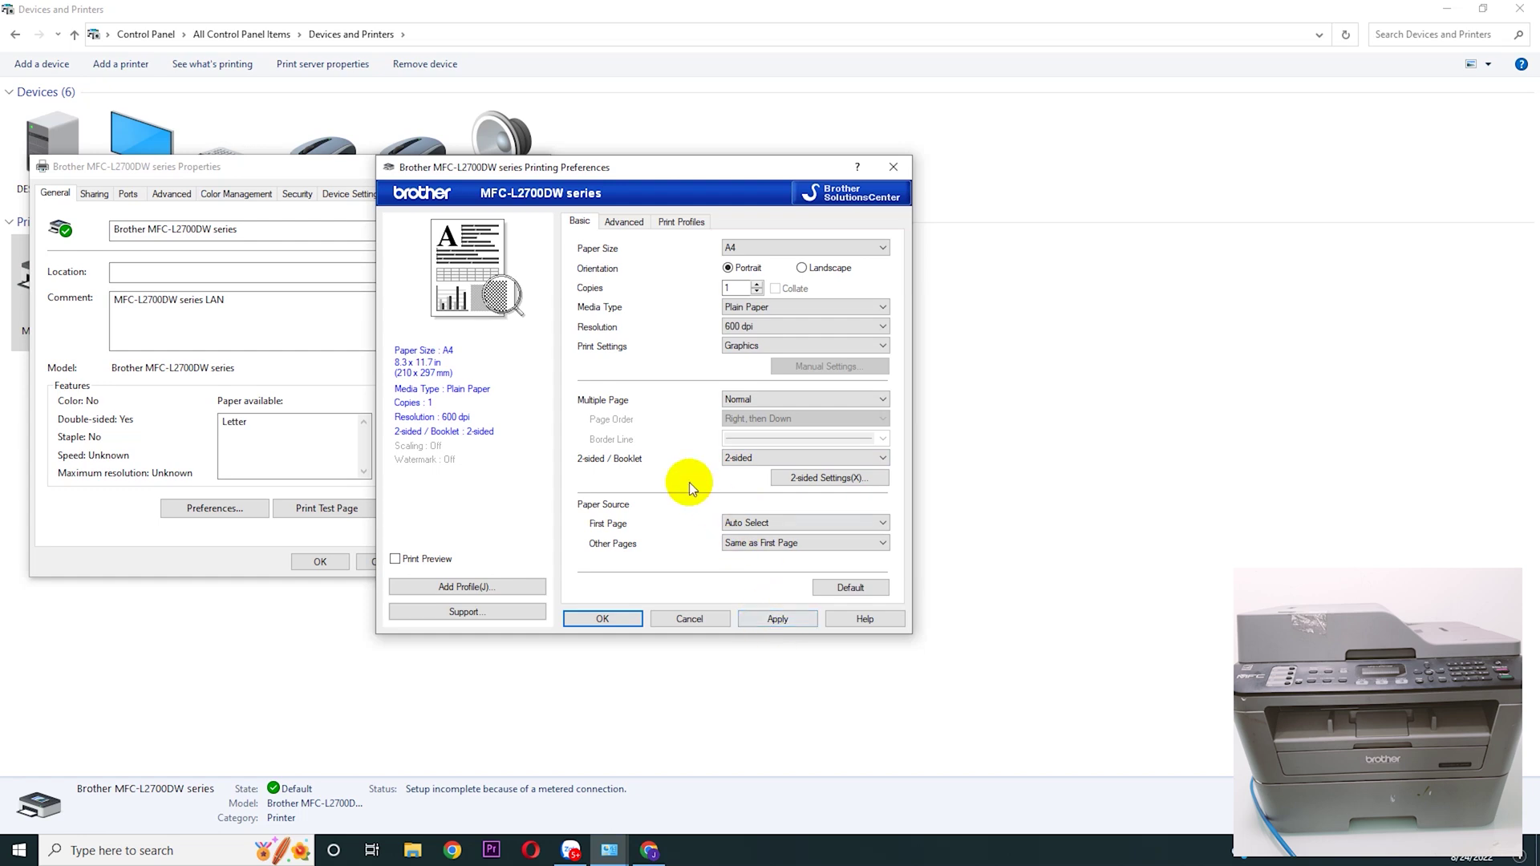
{"action": "left_click", "coordinate": [762, 617]}
{"action": "left_click", "coordinate": [608, 619]}
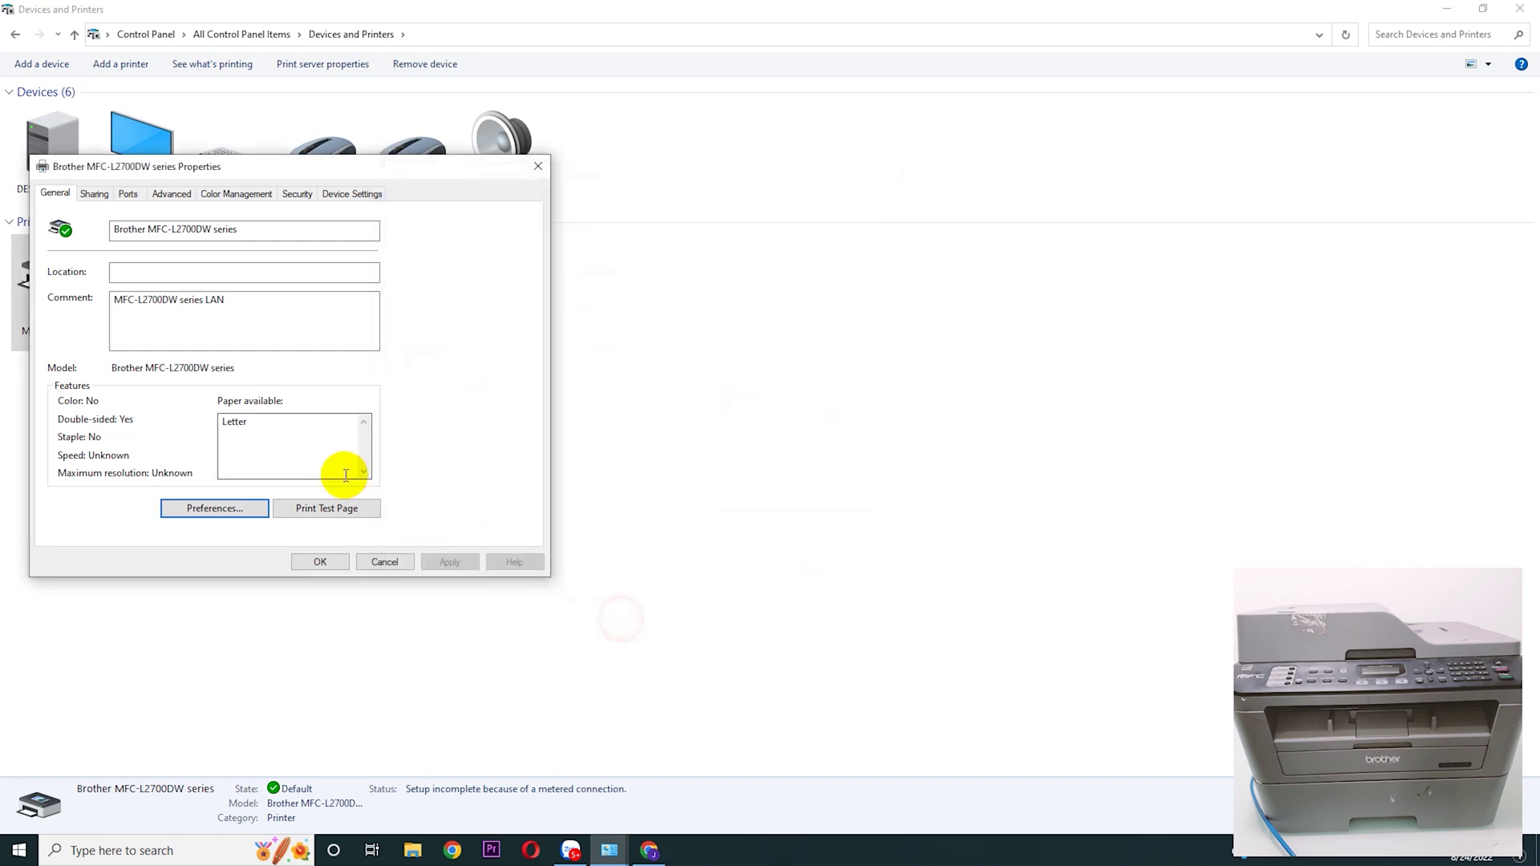
Step: Set 2-sided / Booklet to 2-sided in the advanced Printing Defaults, apply it, and close the printer properties
{"action": "left_click", "coordinate": [171, 195]}
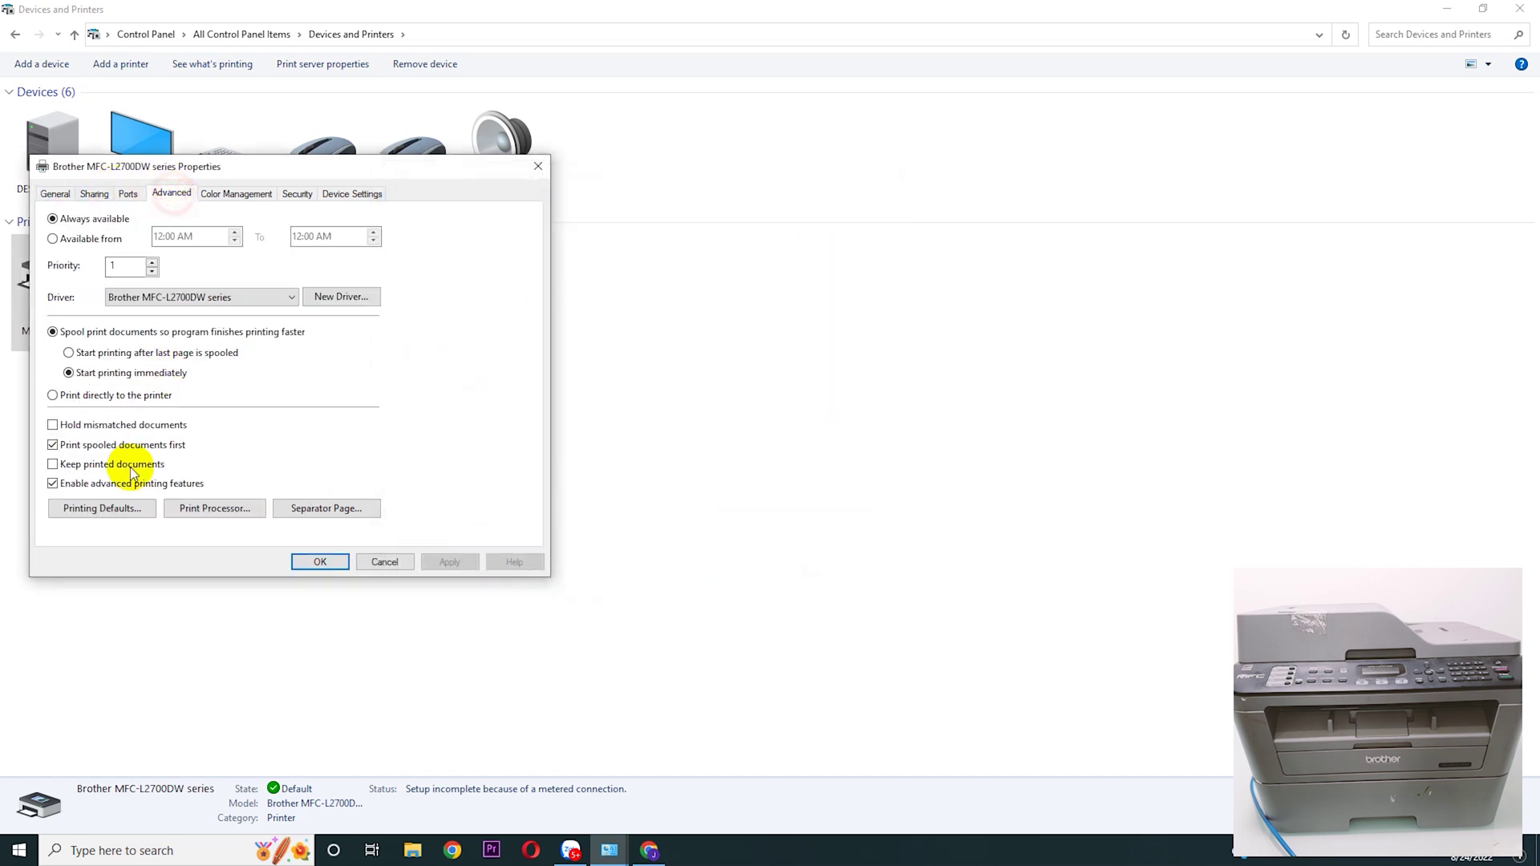
{"action": "left_click", "coordinate": [102, 504]}
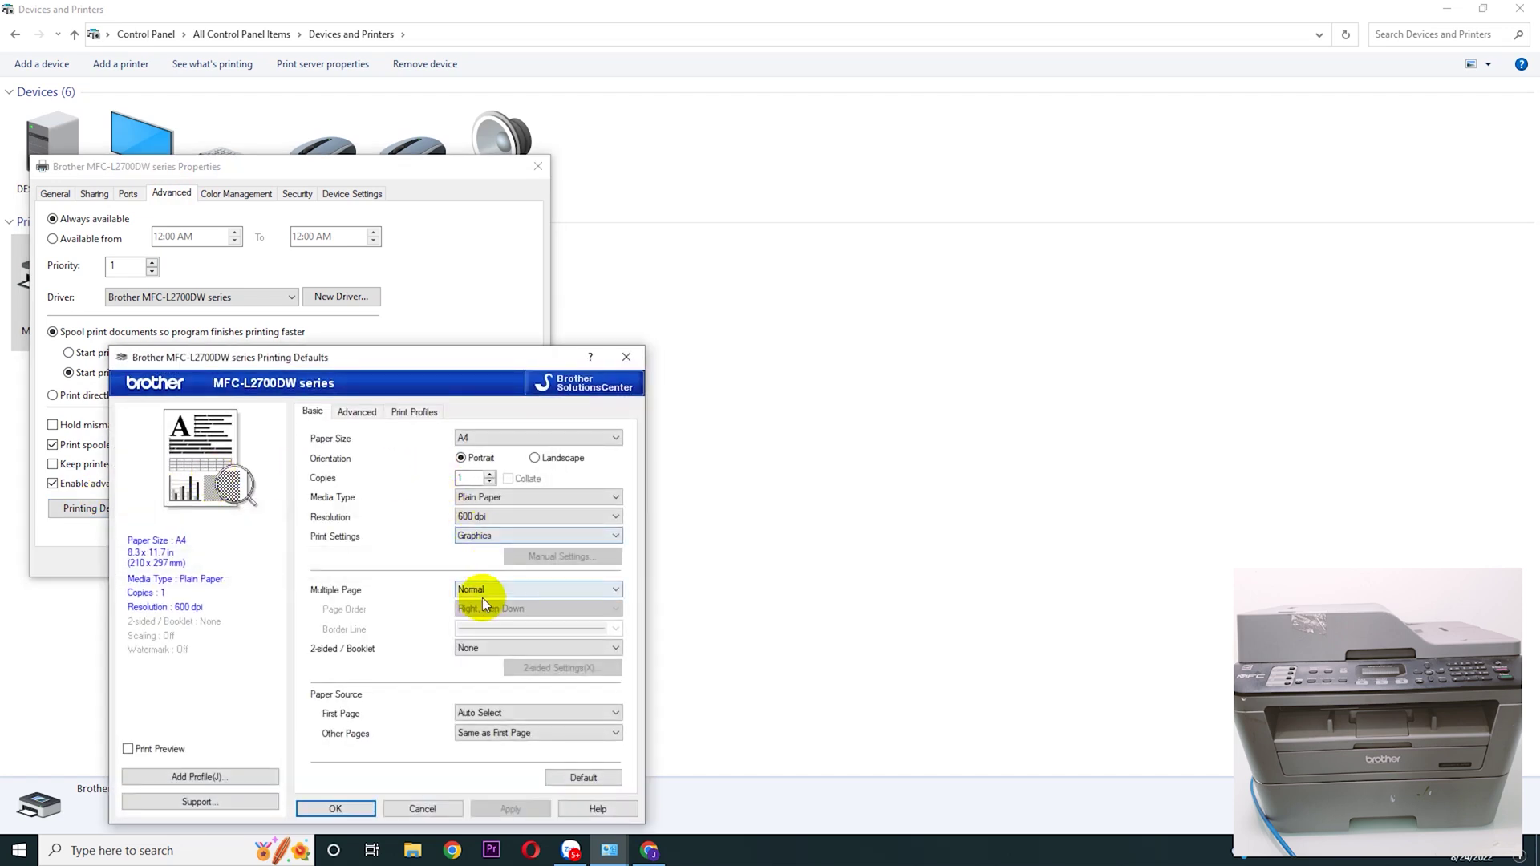
{"action": "left_click", "coordinate": [469, 651]}
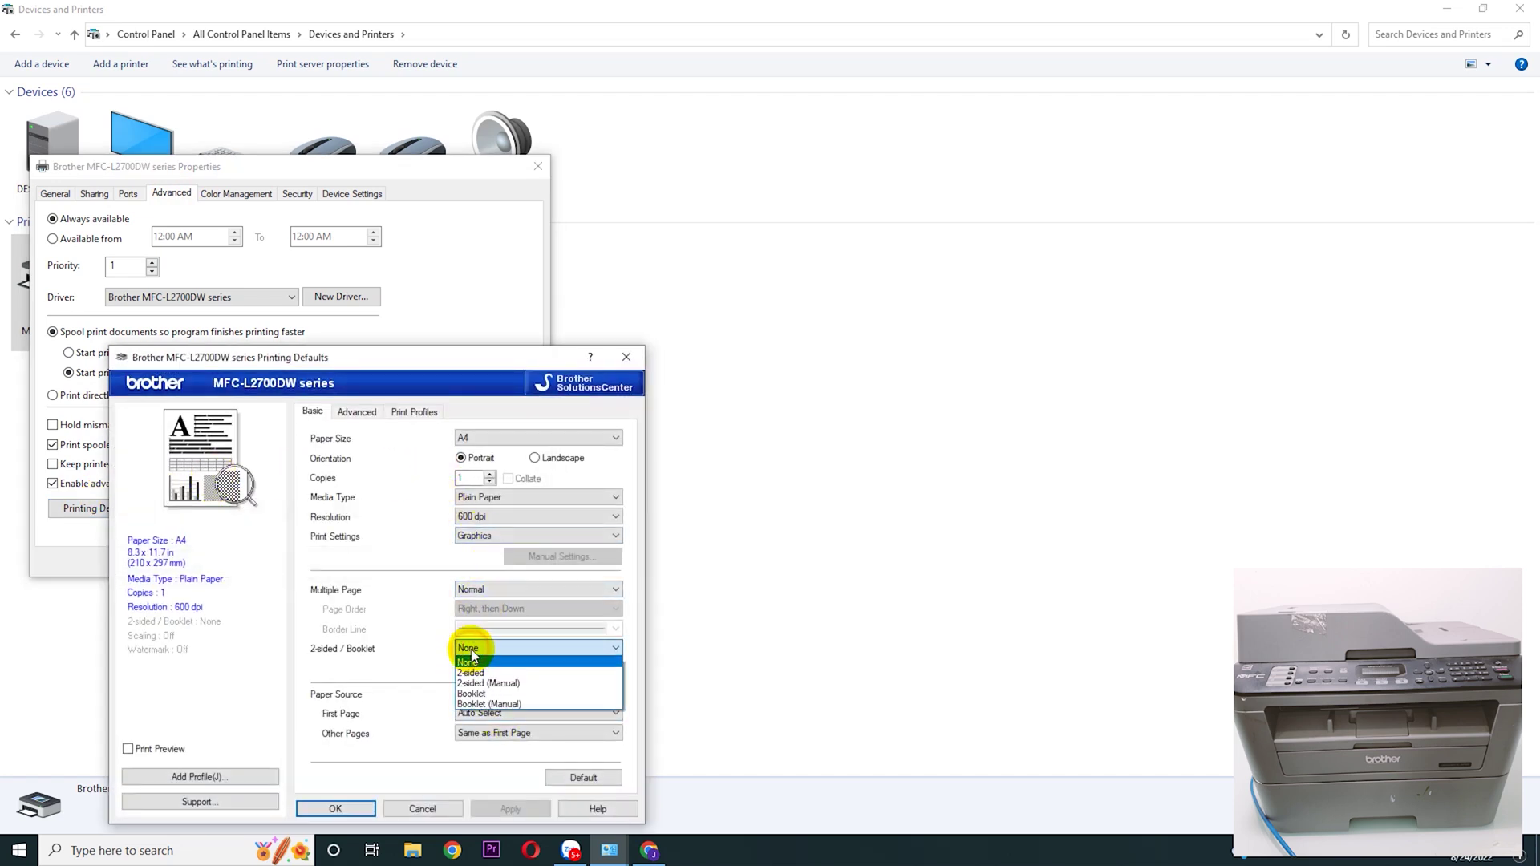
{"action": "left_click", "coordinate": [470, 672]}
{"action": "left_click", "coordinate": [523, 812]}
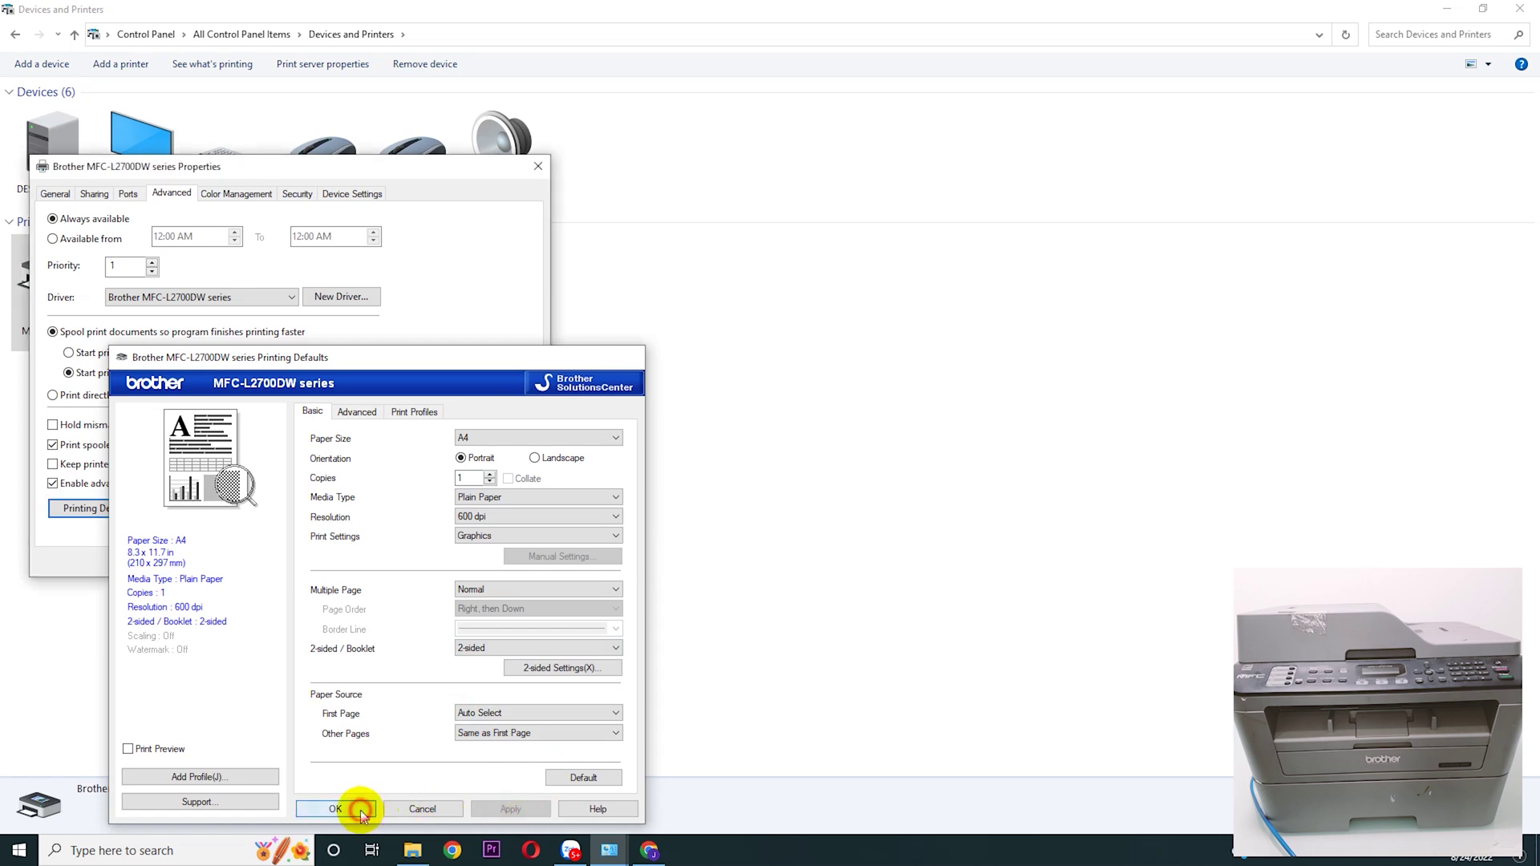
{"action": "left_click", "coordinate": [359, 810]}
{"action": "left_click", "coordinate": [334, 563]}
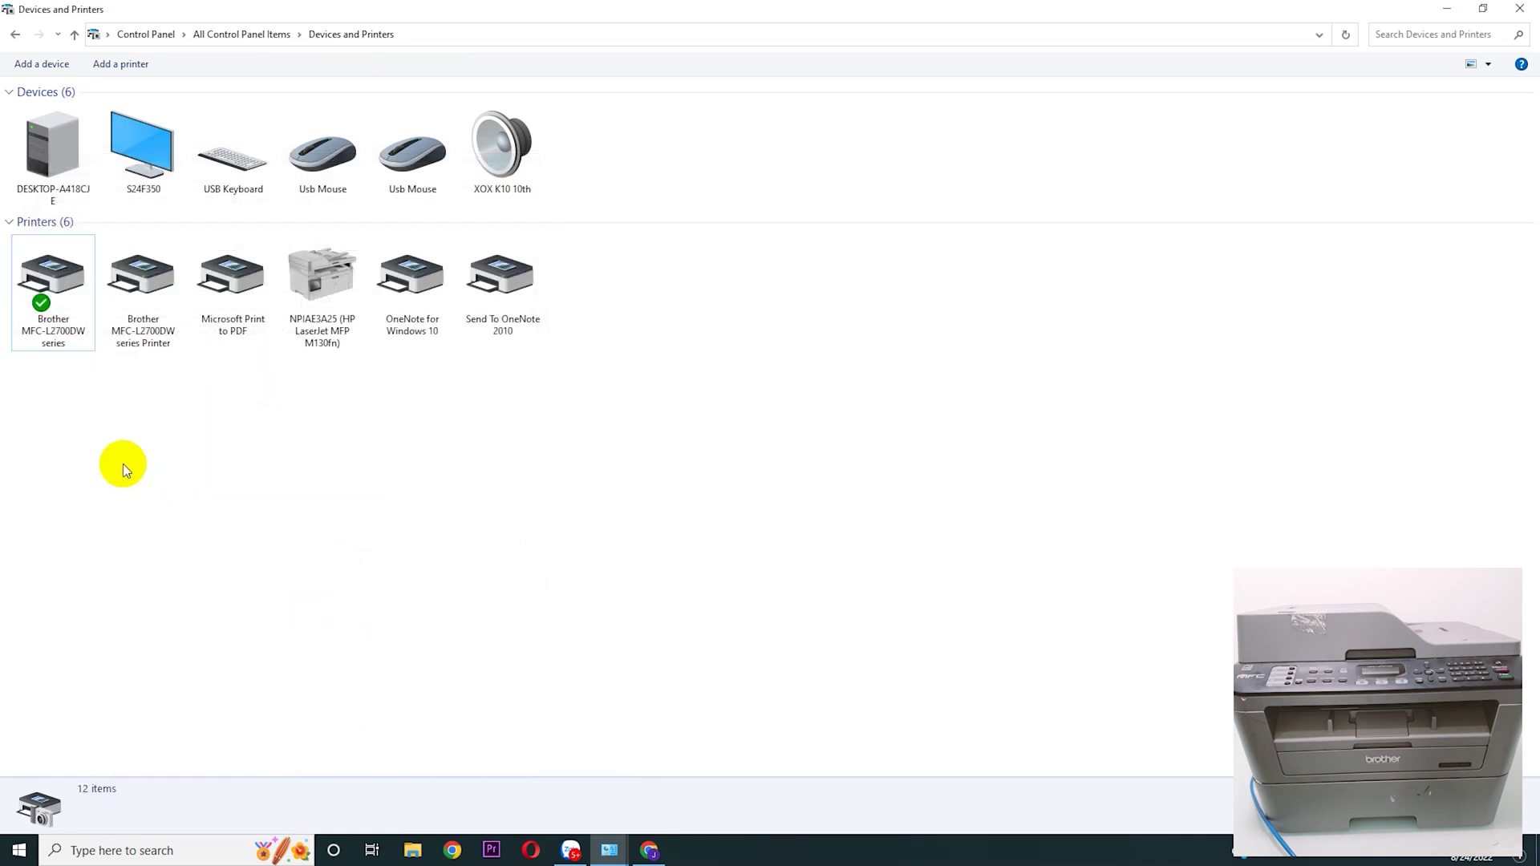
Step: Reopen the default Brother printer's properties and set 2-sided / Booklet to None in its Printing Preferences, applying the change
{"action": "right_click", "coordinate": [55, 345]}
{"action": "left_click", "coordinate": [145, 414]}
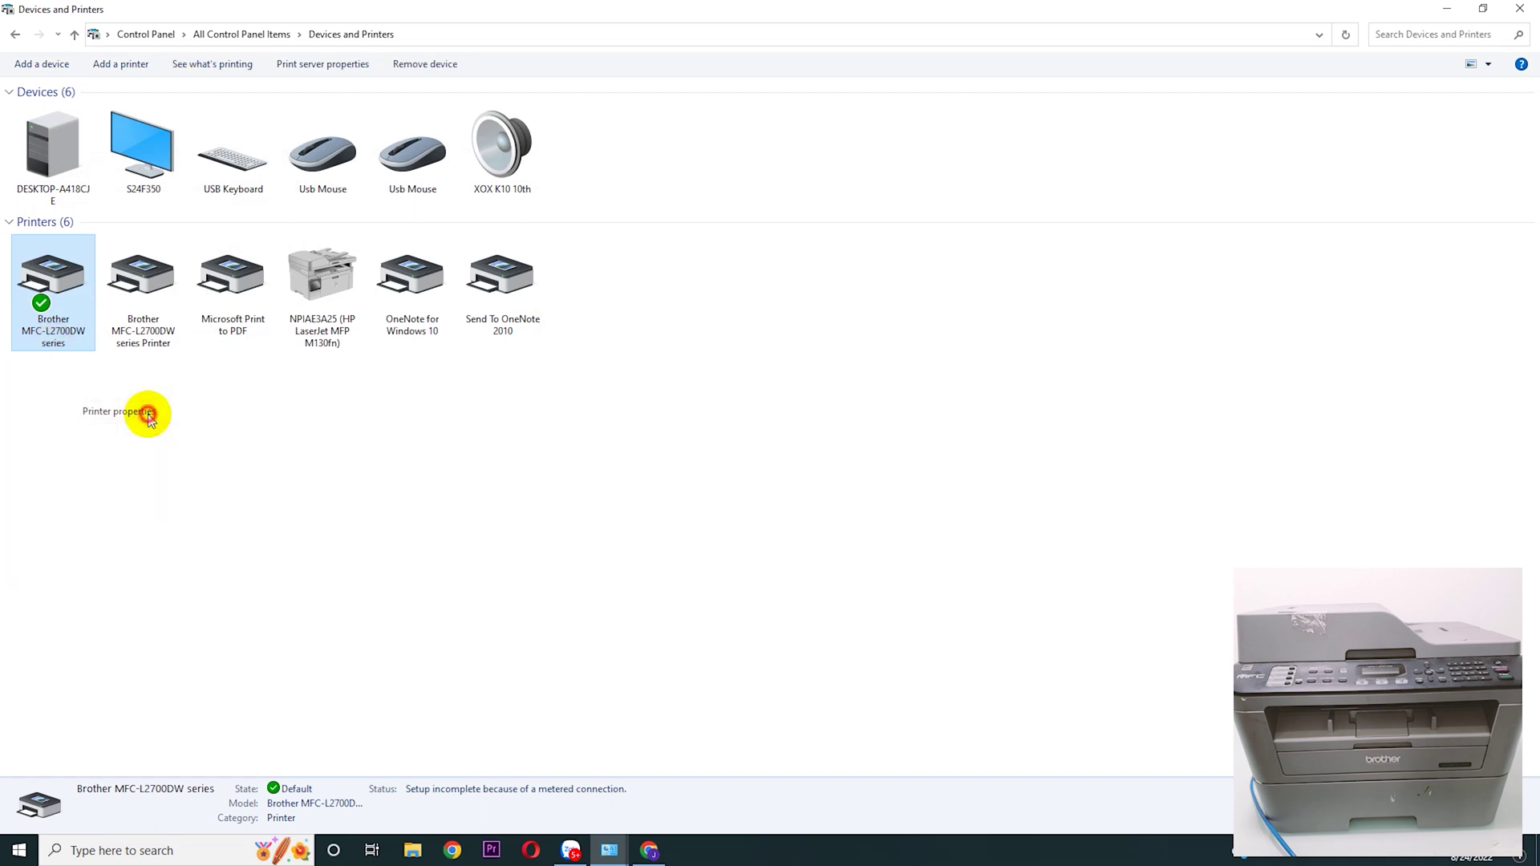
{"action": "left_click_drag", "start_coordinate": [233, 222], "coordinate": [197, 151]}
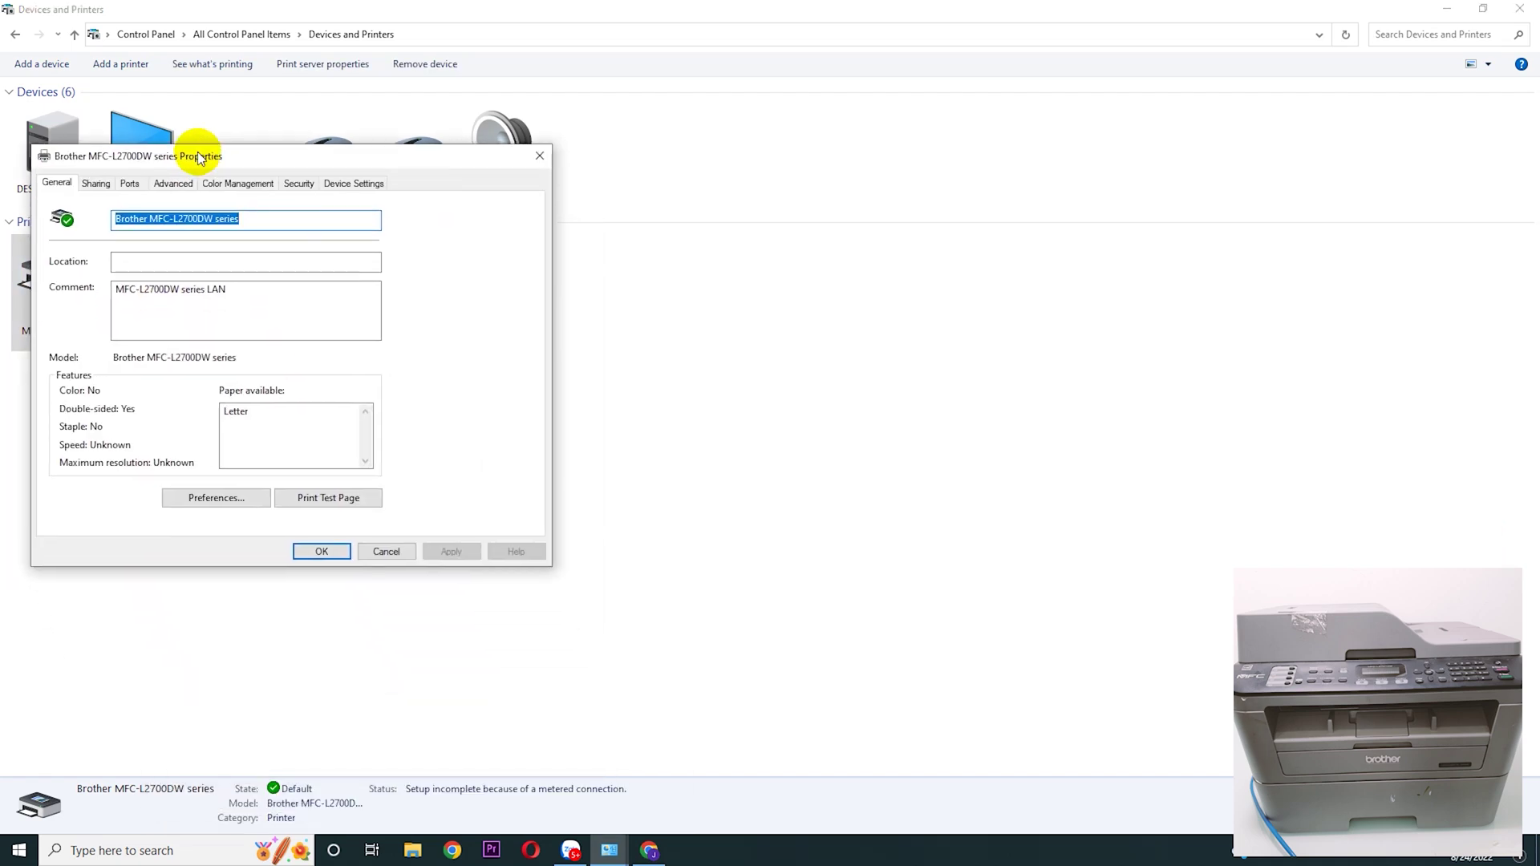
{"action": "left_click", "coordinate": [224, 491]}
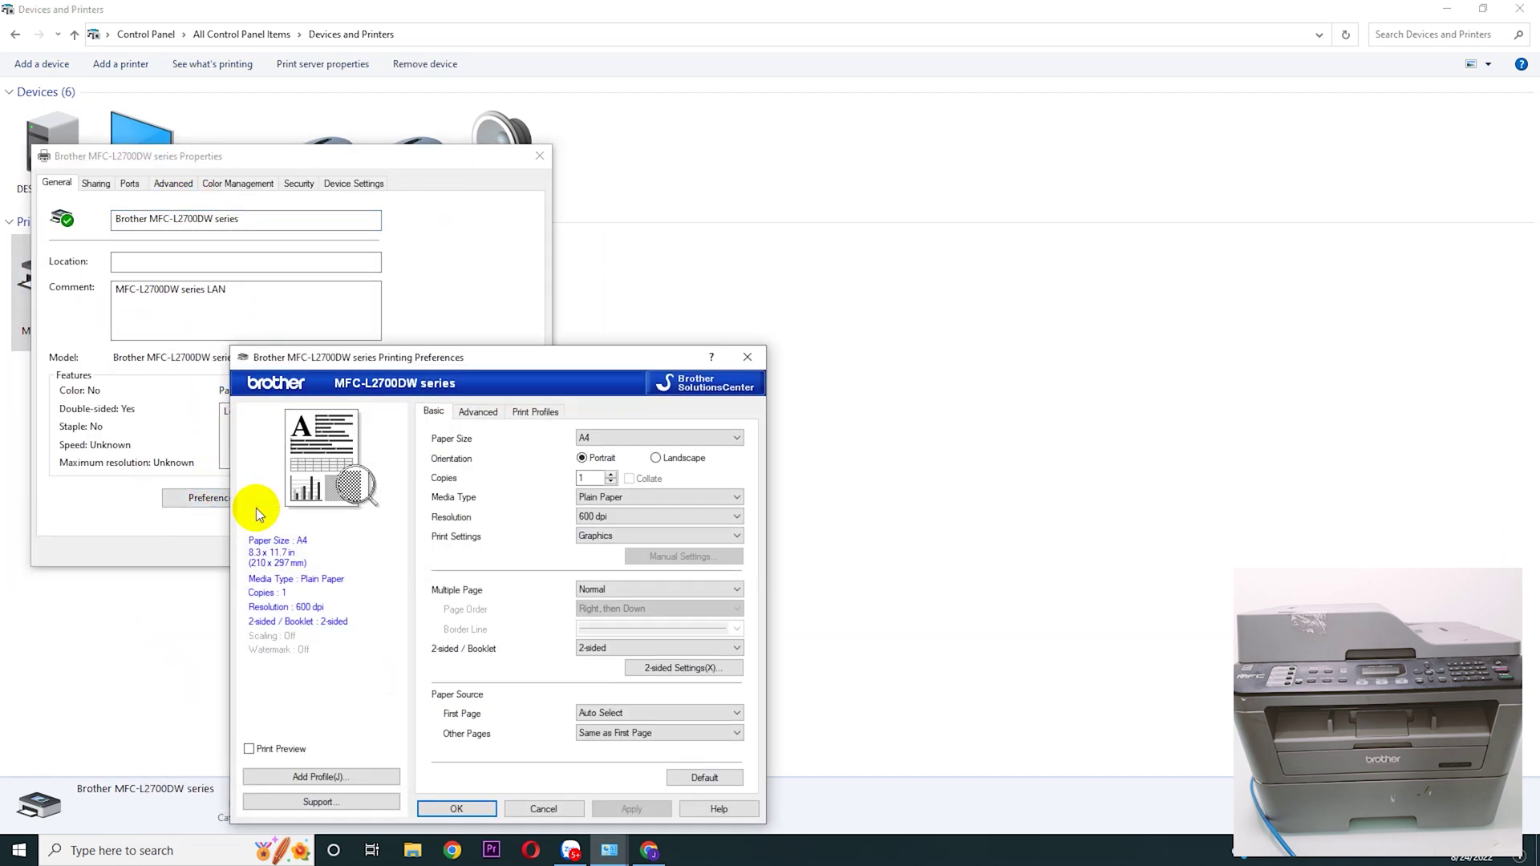
{"action": "left_click_drag", "start_coordinate": [532, 370], "coordinate": [689, 166]}
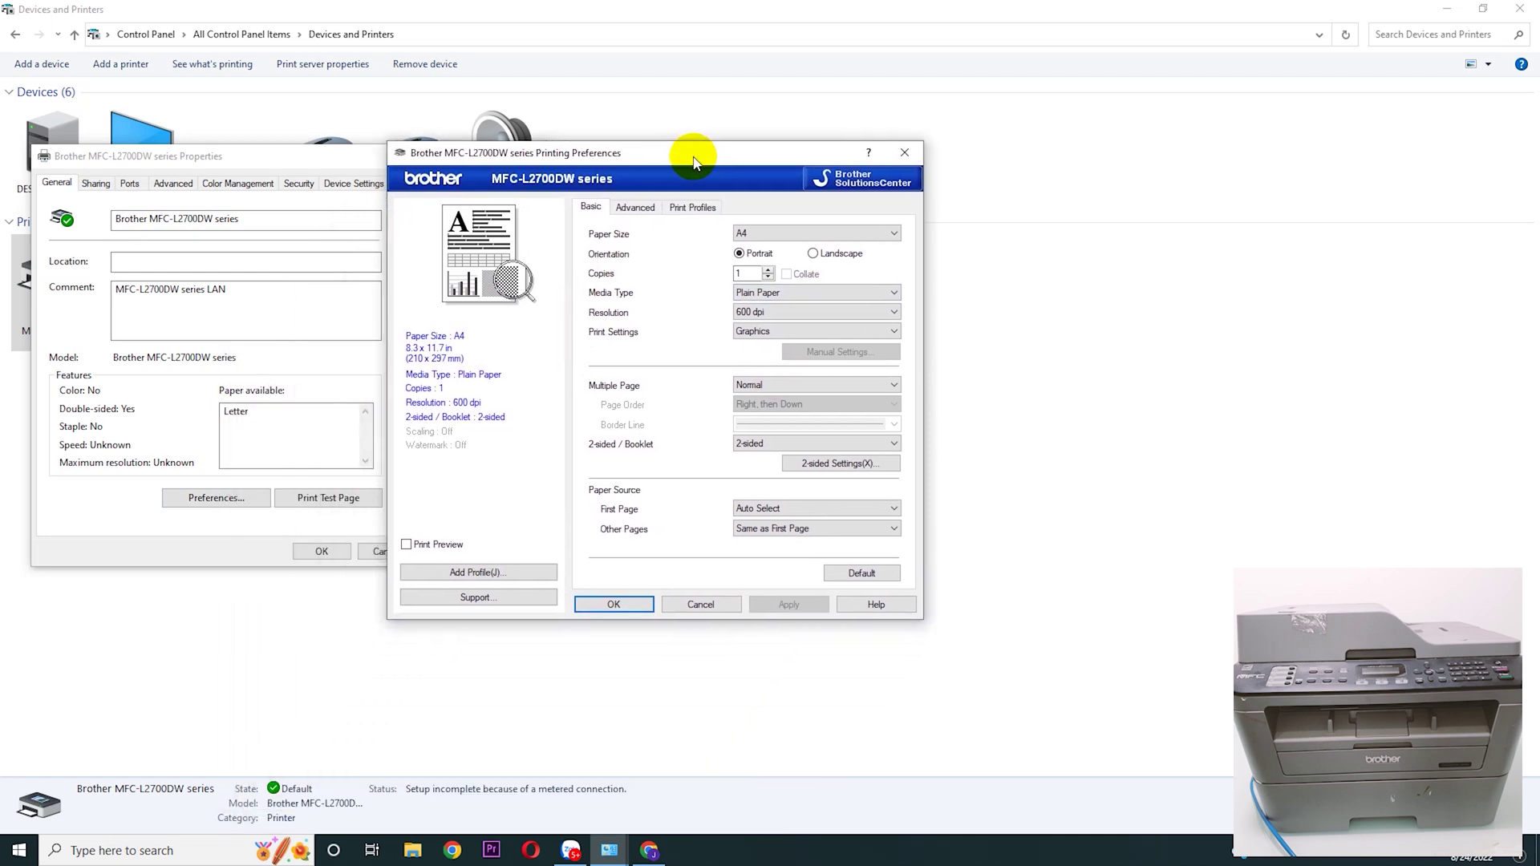
{"action": "left_click", "coordinate": [774, 443]}
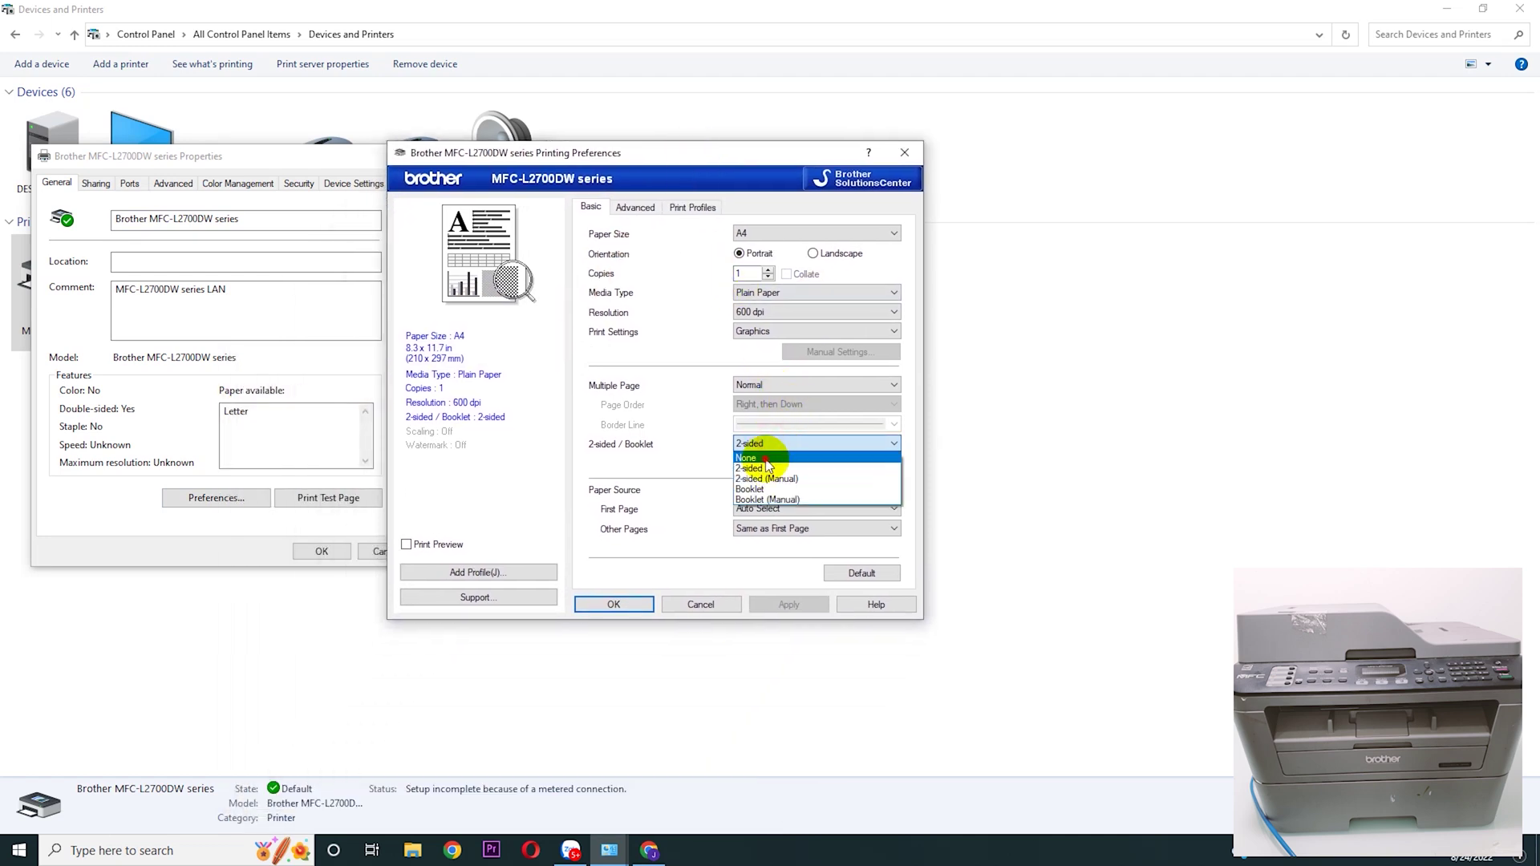
{"action": "left_click", "coordinate": [766, 455]}
{"action": "left_click", "coordinate": [790, 605]}
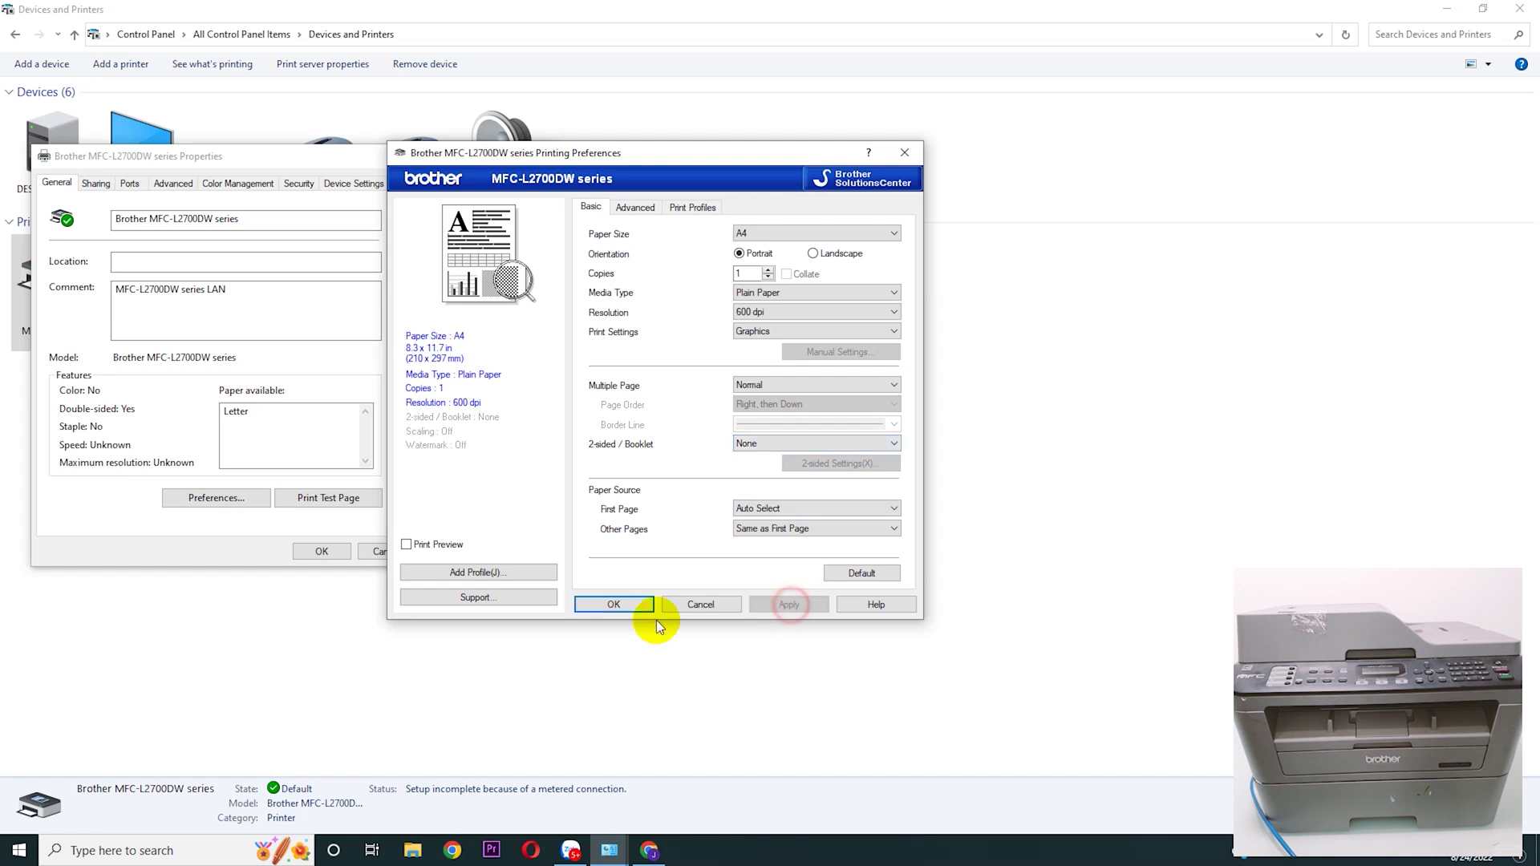
{"action": "left_click", "coordinate": [599, 606]}
Step: Set 2-sided / Booklet to None in the advanced Printing Defaults, apply it, and close the printer properties
{"action": "left_click", "coordinate": [173, 183]}
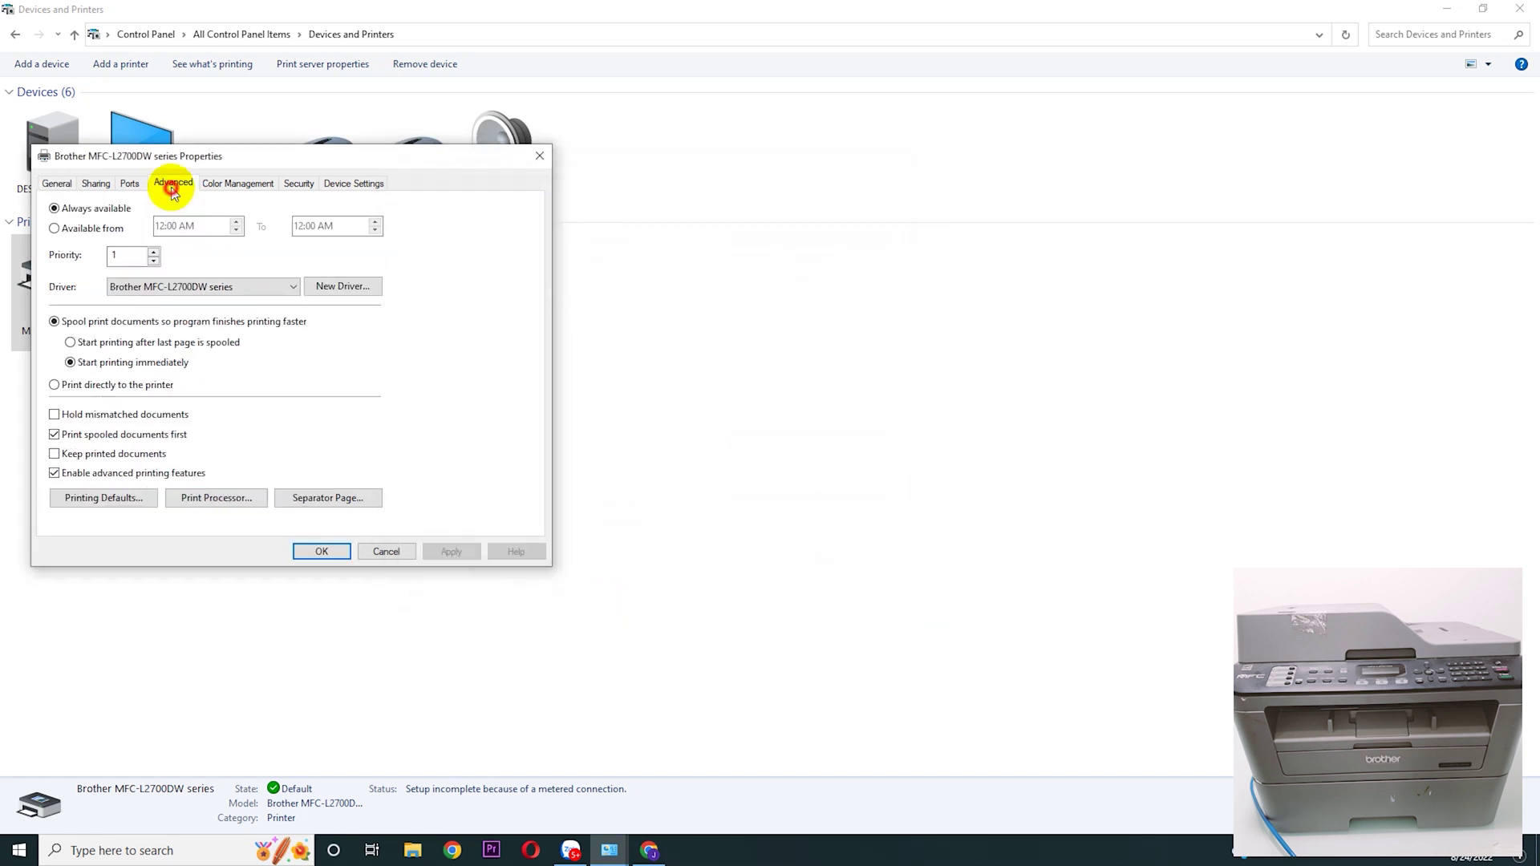
{"action": "left_click", "coordinate": [101, 498]}
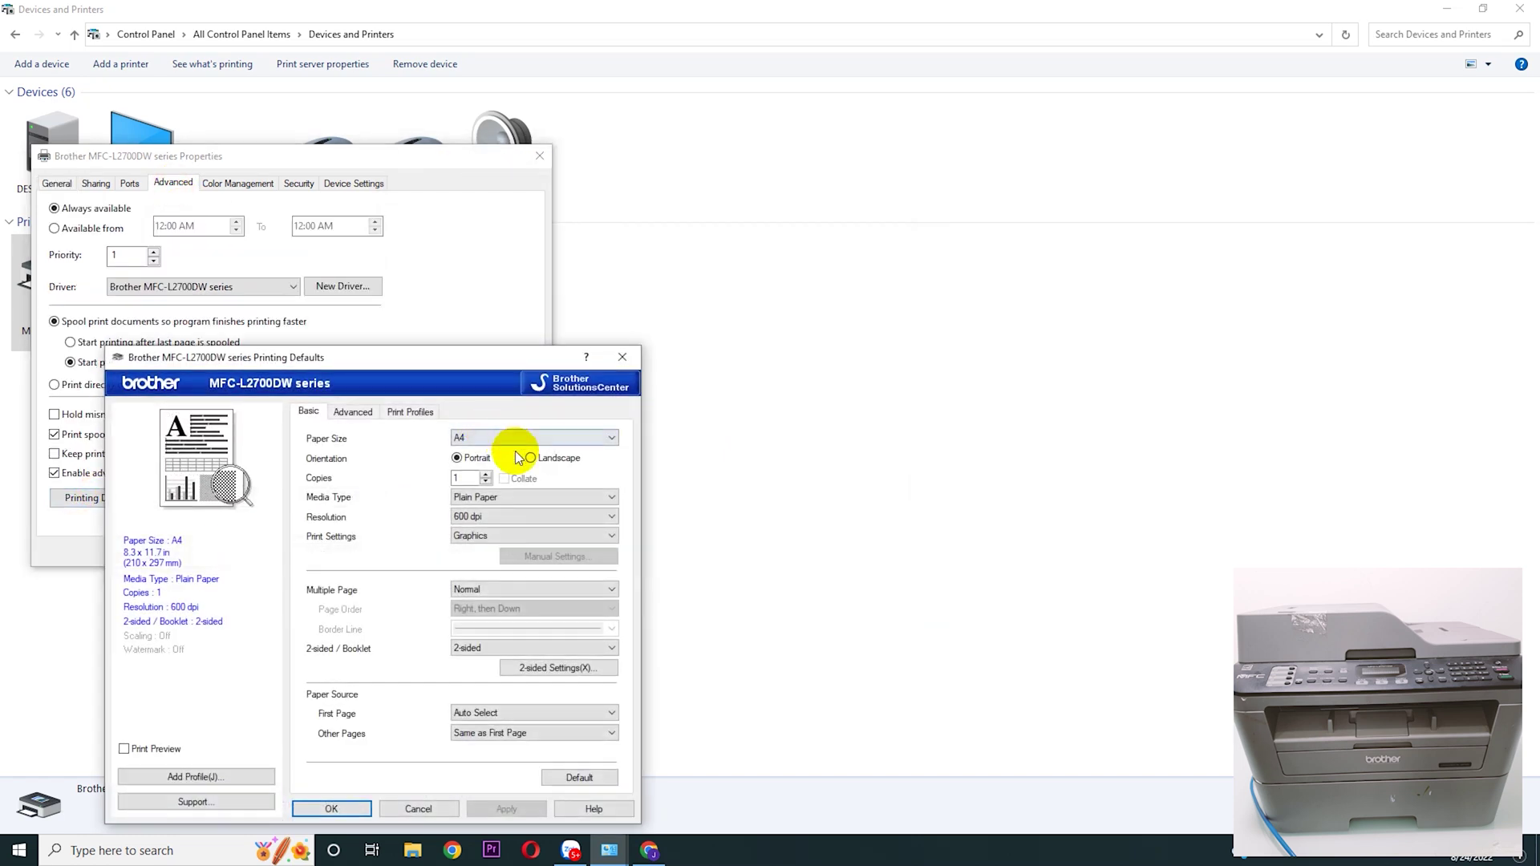
{"action": "left_click", "coordinate": [473, 647]}
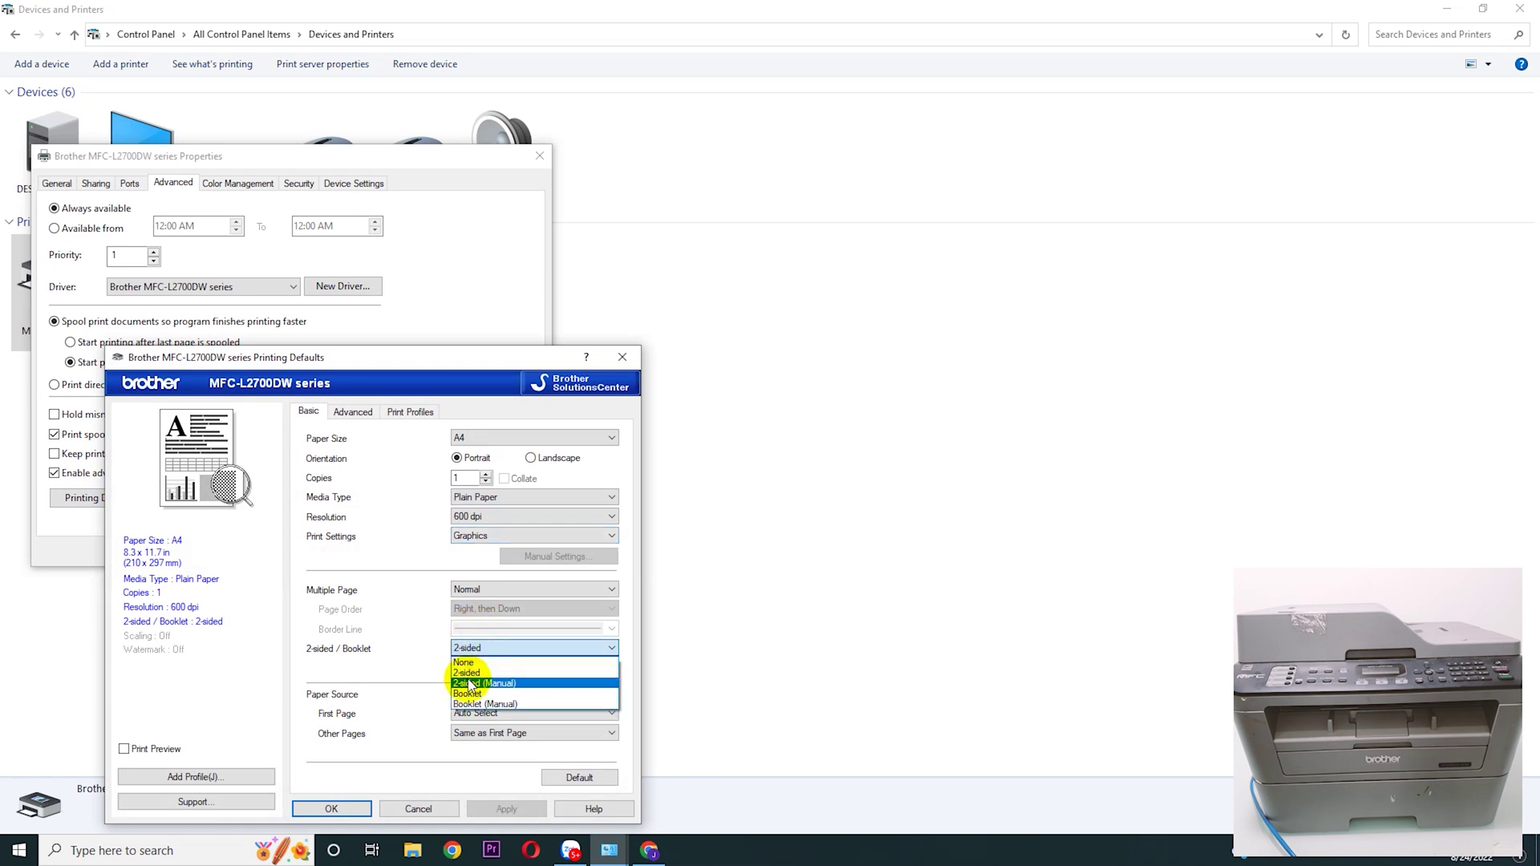
{"action": "left_click", "coordinate": [461, 678]}
{"action": "left_click", "coordinate": [513, 809]}
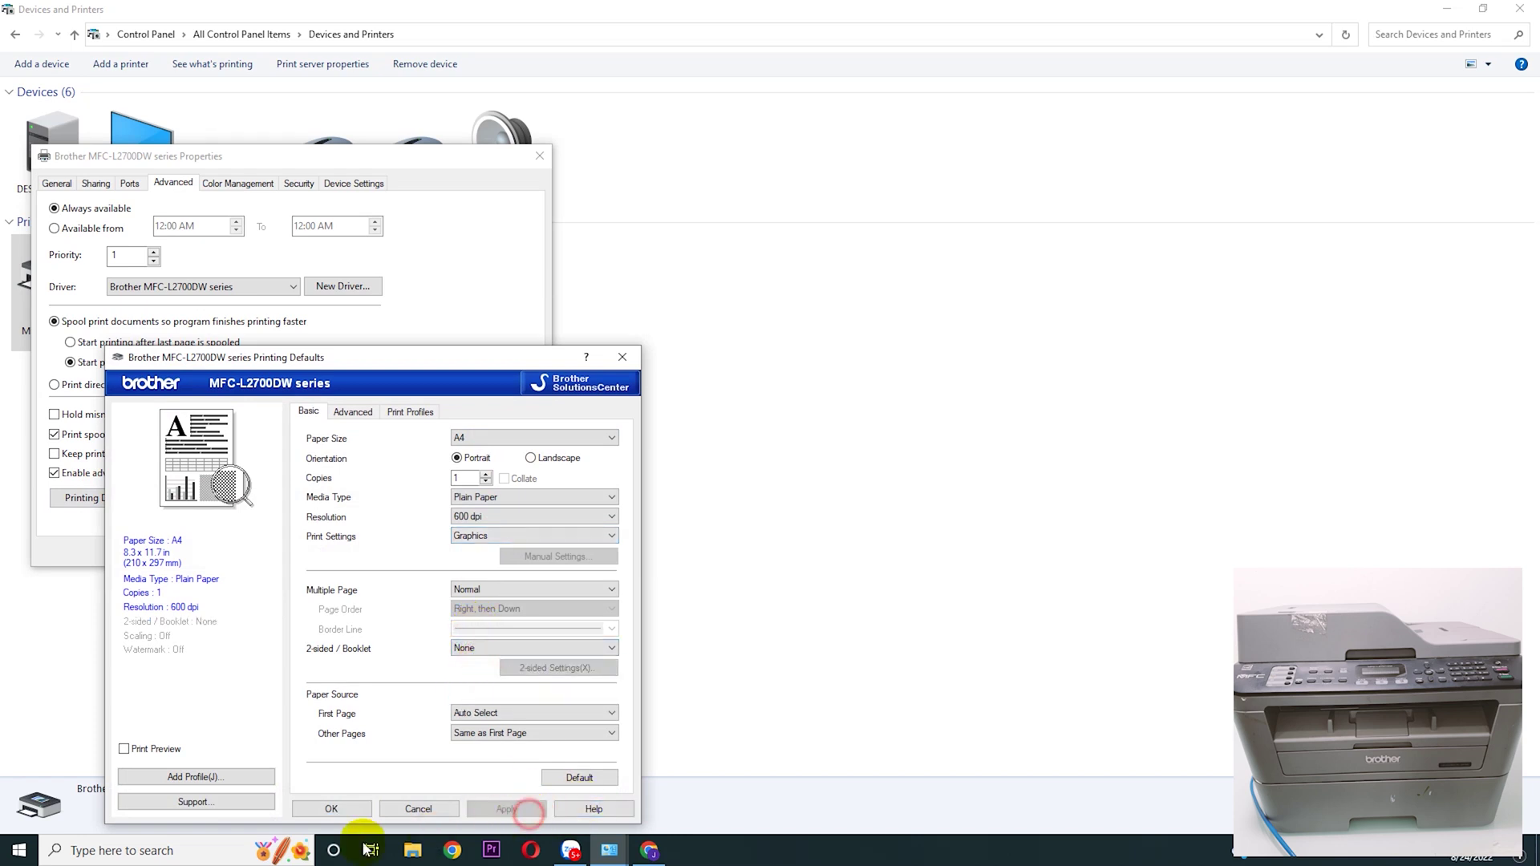
{"action": "left_click", "coordinate": [323, 811]}
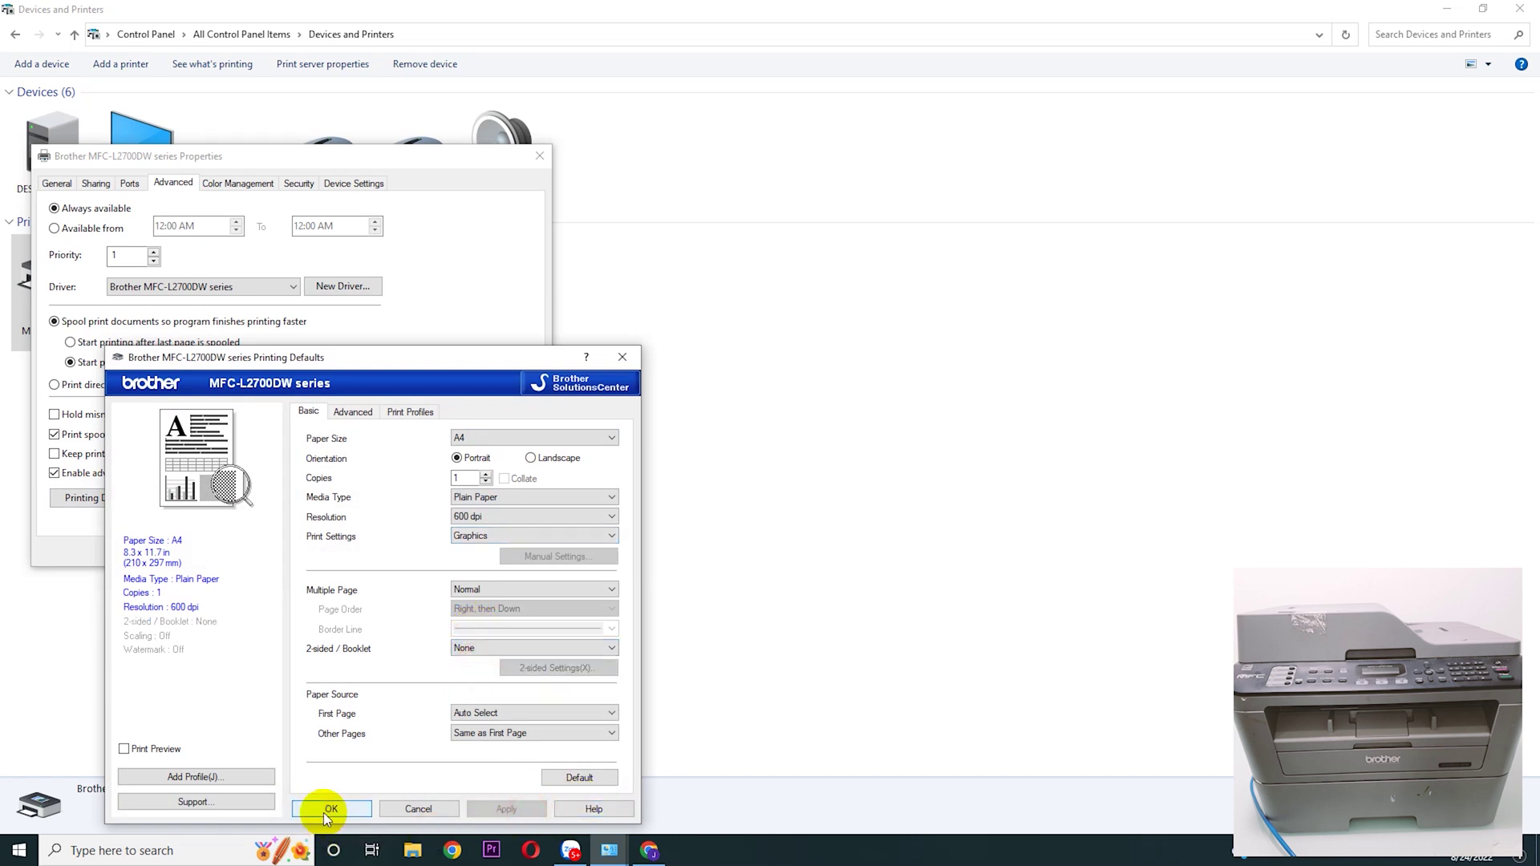
{"action": "left_click", "coordinate": [321, 551]}
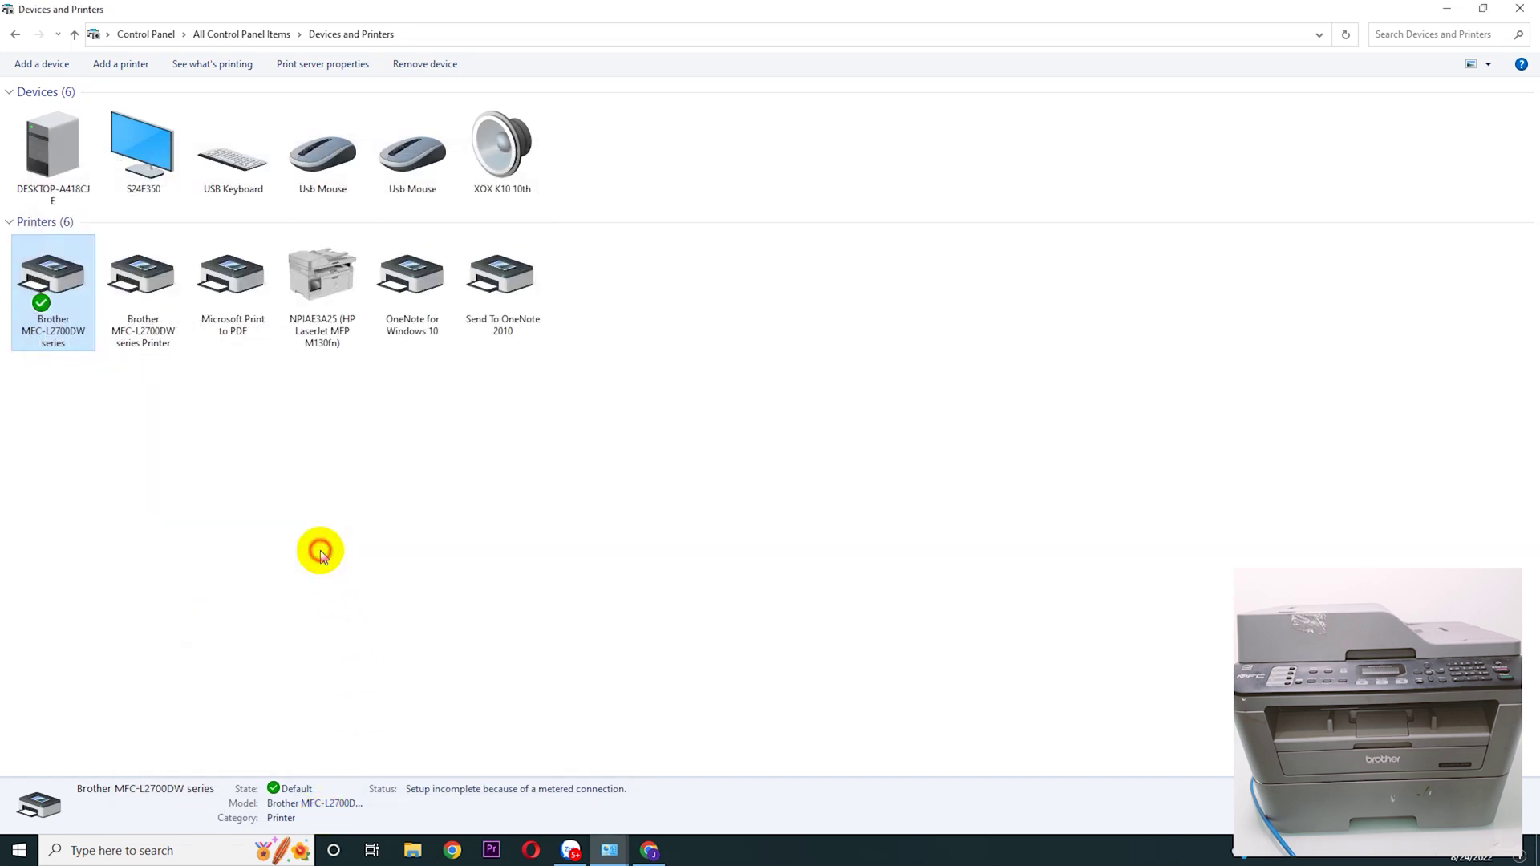
Step: Print a test page from the default Brother MFC-L2700DW series printer's properties, and close the properties
{"action": "left_click", "coordinate": [53, 341]}
{"action": "right_click", "coordinate": [53, 343]}
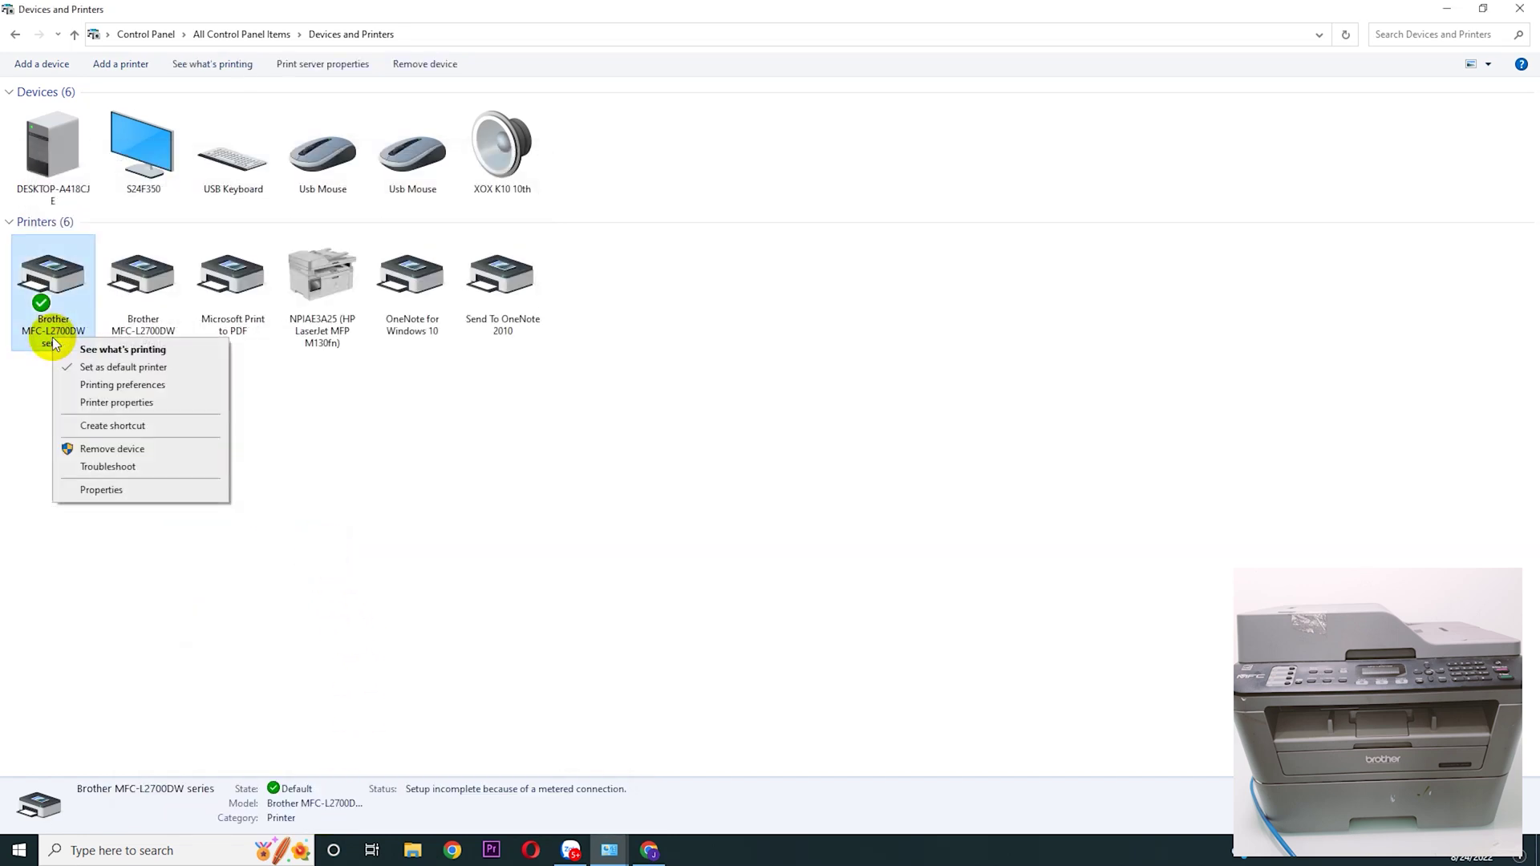
{"action": "left_click", "coordinate": [130, 403]}
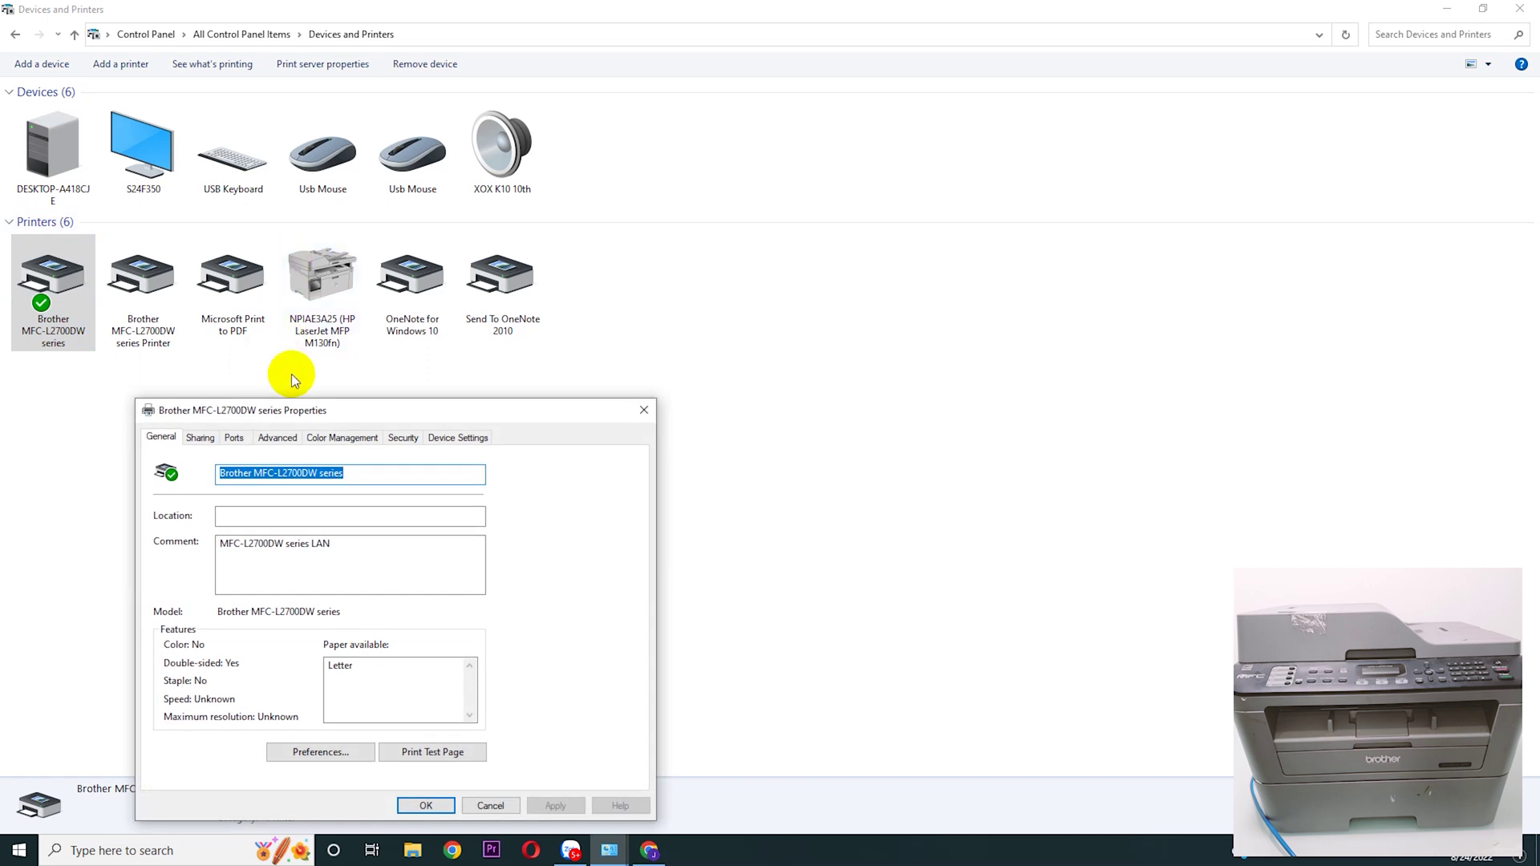
{"action": "left_click_drag", "start_coordinate": [303, 406], "coordinate": [193, 154]}
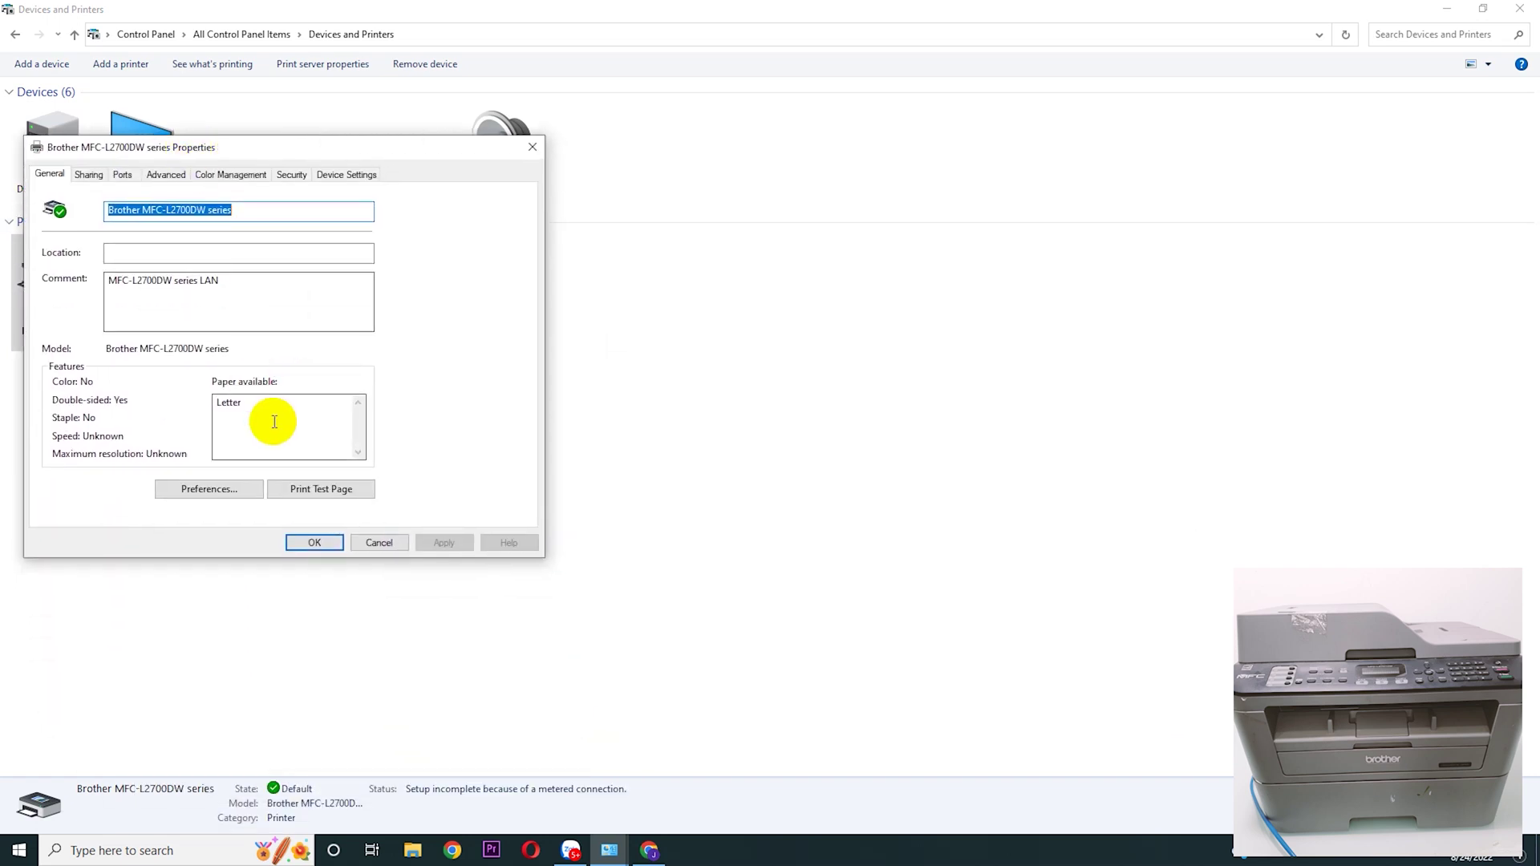
{"action": "left_click", "coordinate": [345, 489]}
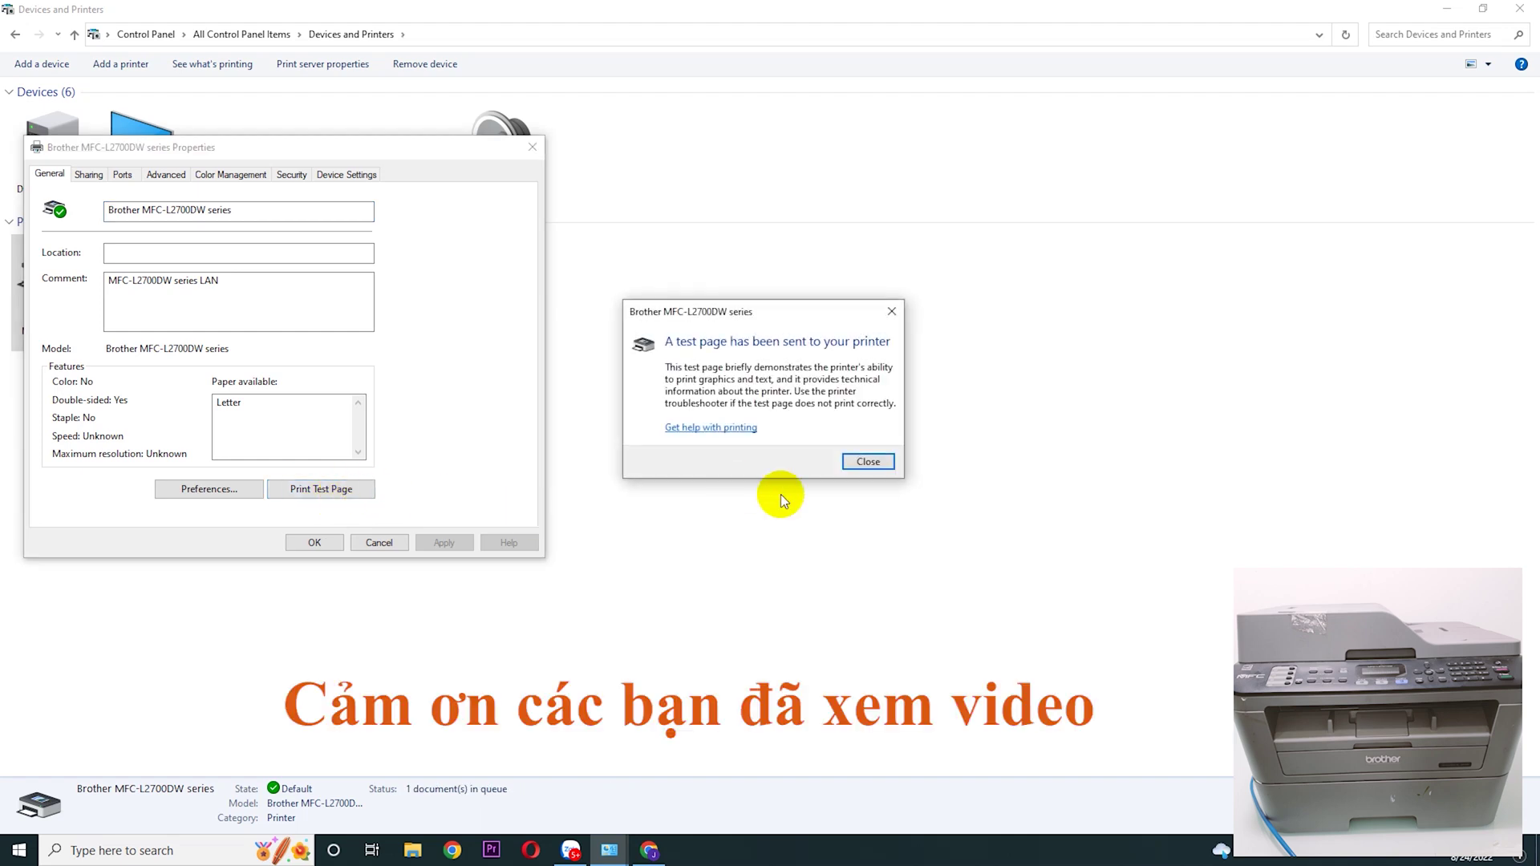
{"action": "left_click", "coordinate": [862, 462]}
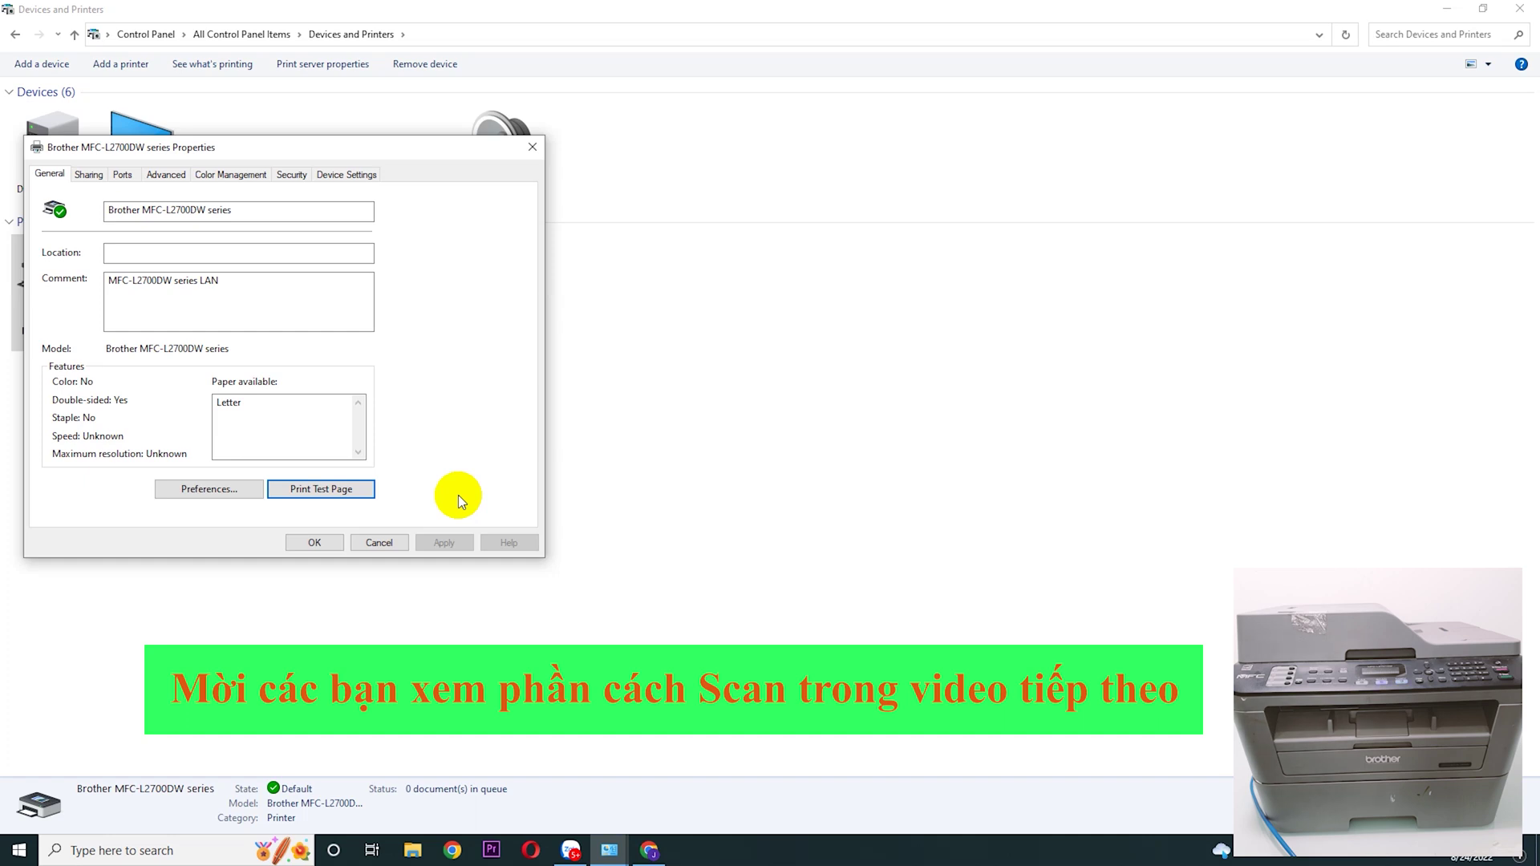
{"action": "left_click", "coordinate": [331, 542]}
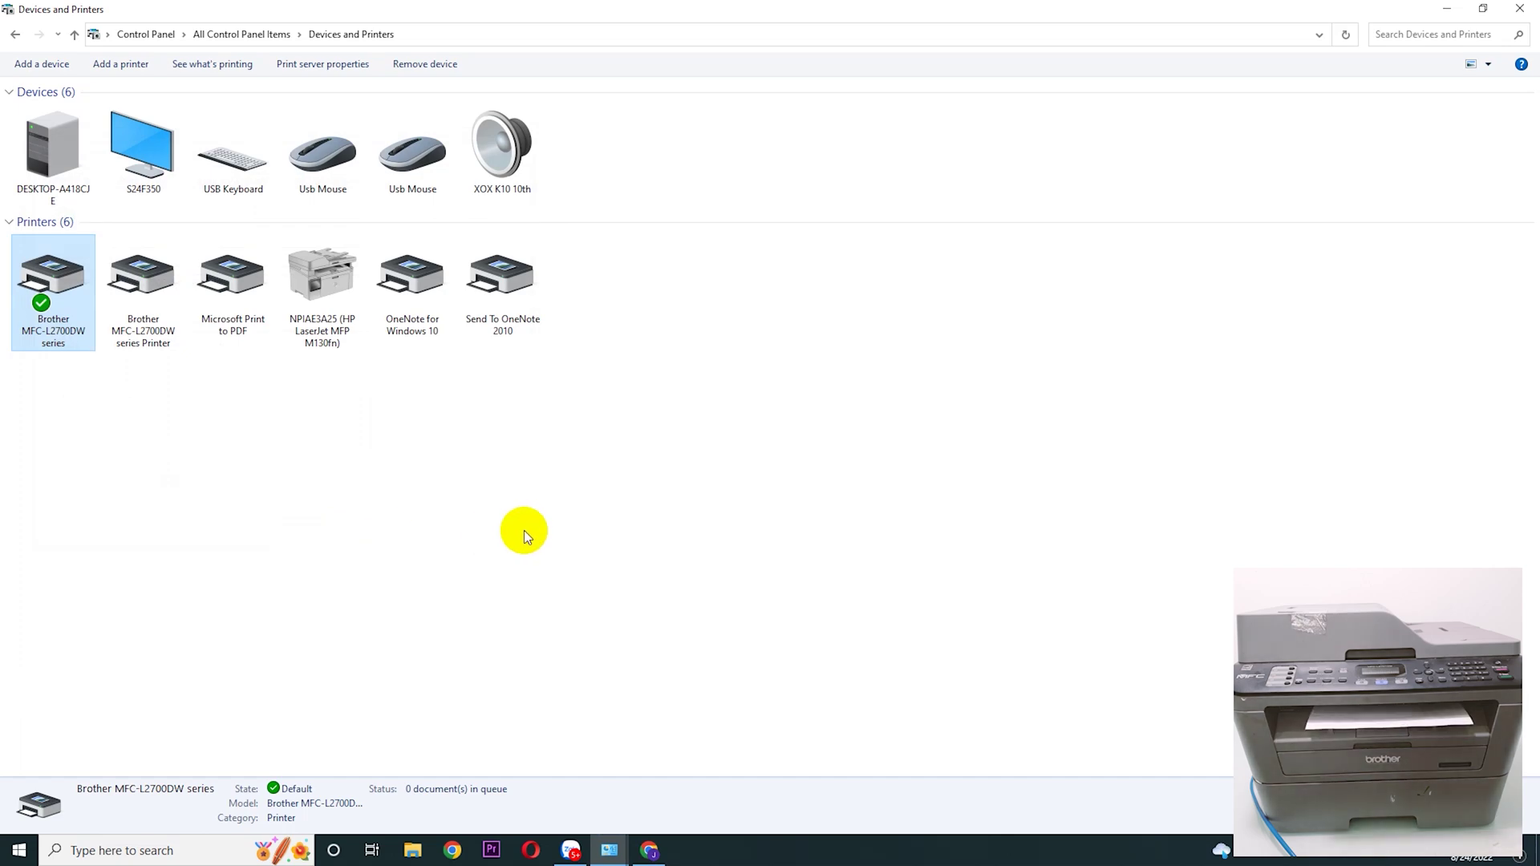